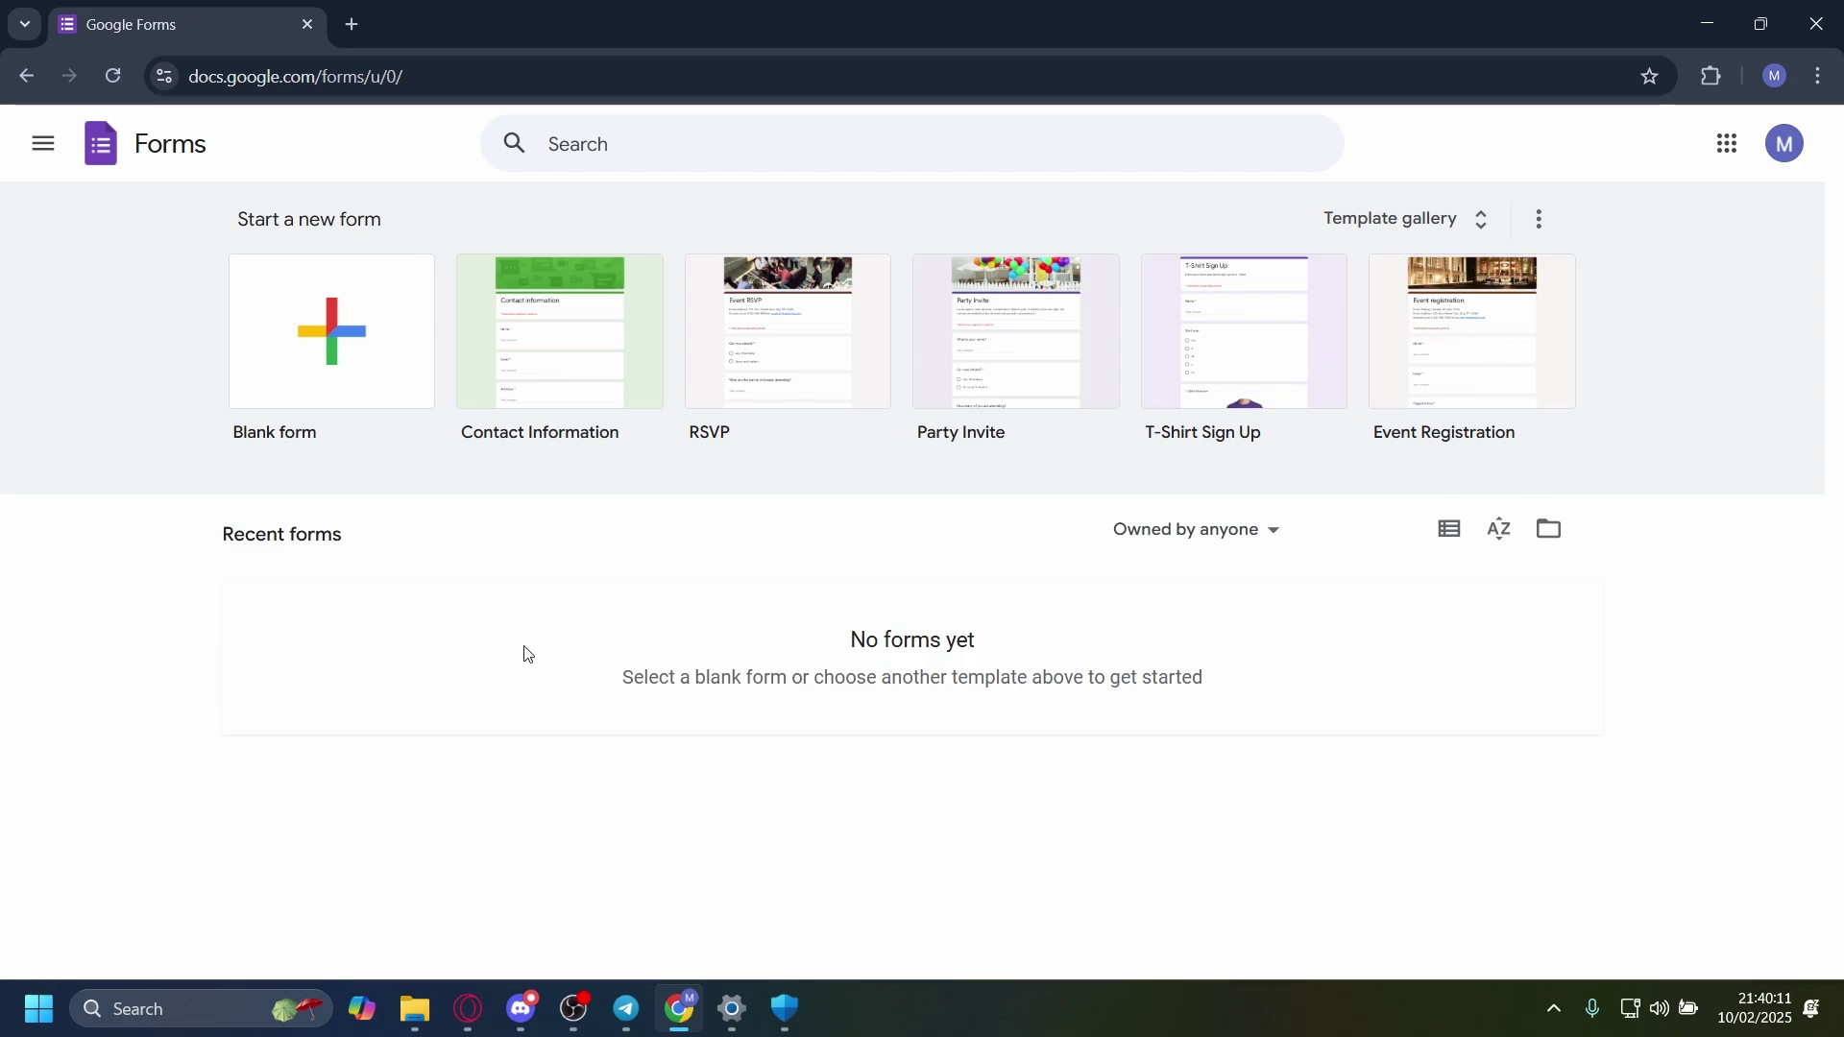
Step: Create a blank form and replace its title with "example"
{"action": "key", "text": "F5"}
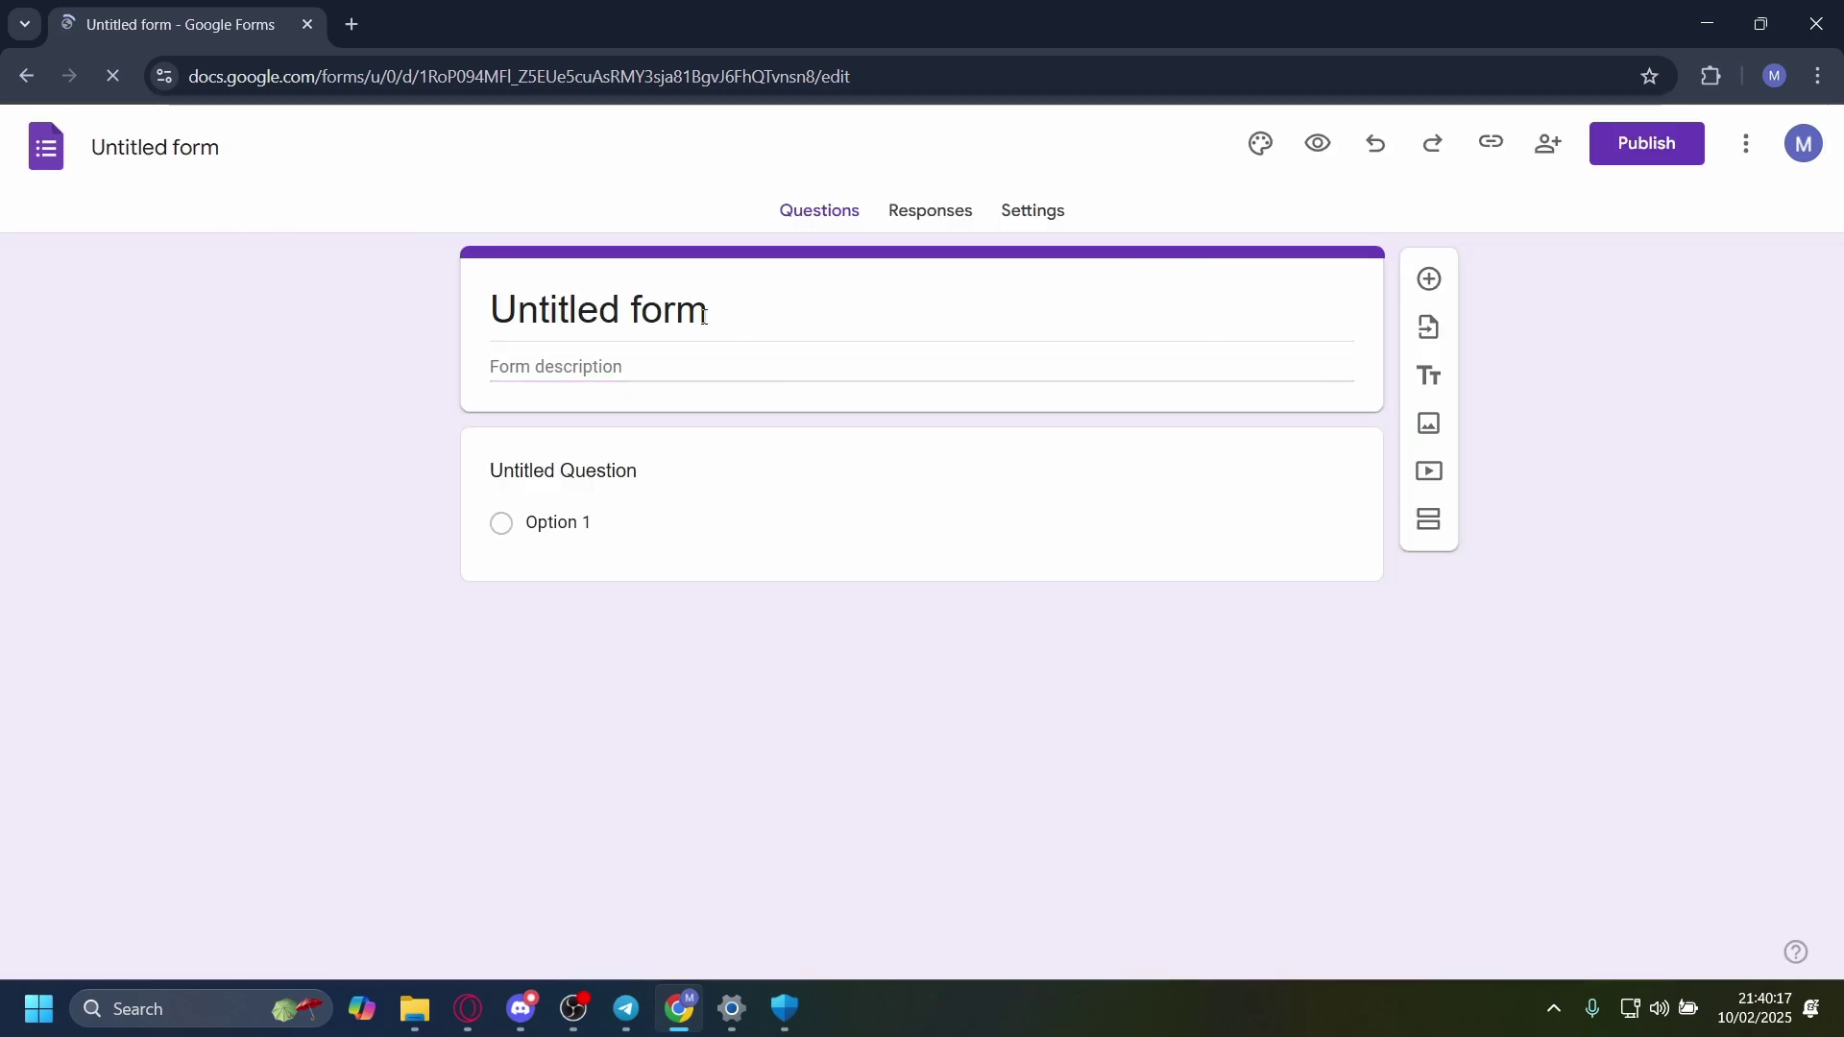
{"action": "left_click", "coordinate": [656, 313]}
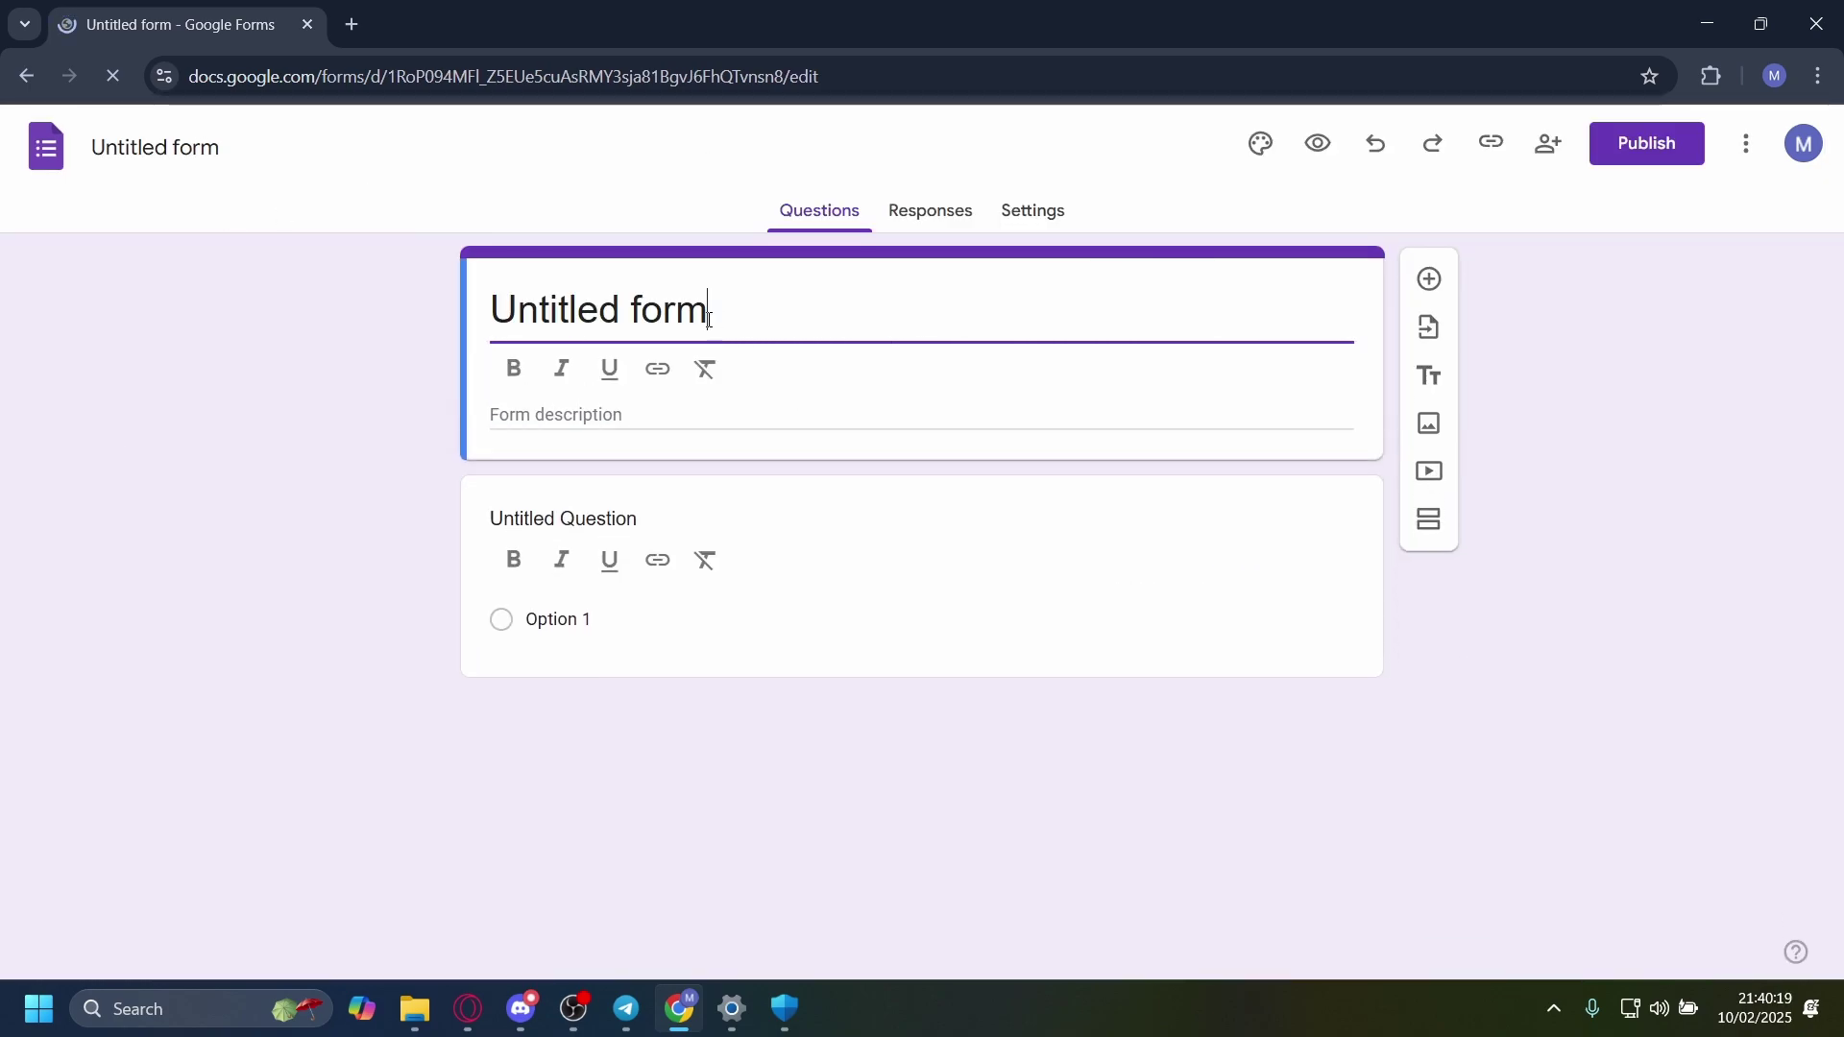
{"action": "key", "text": "ctrl+a"}
{"action": "type", "text": "example"}
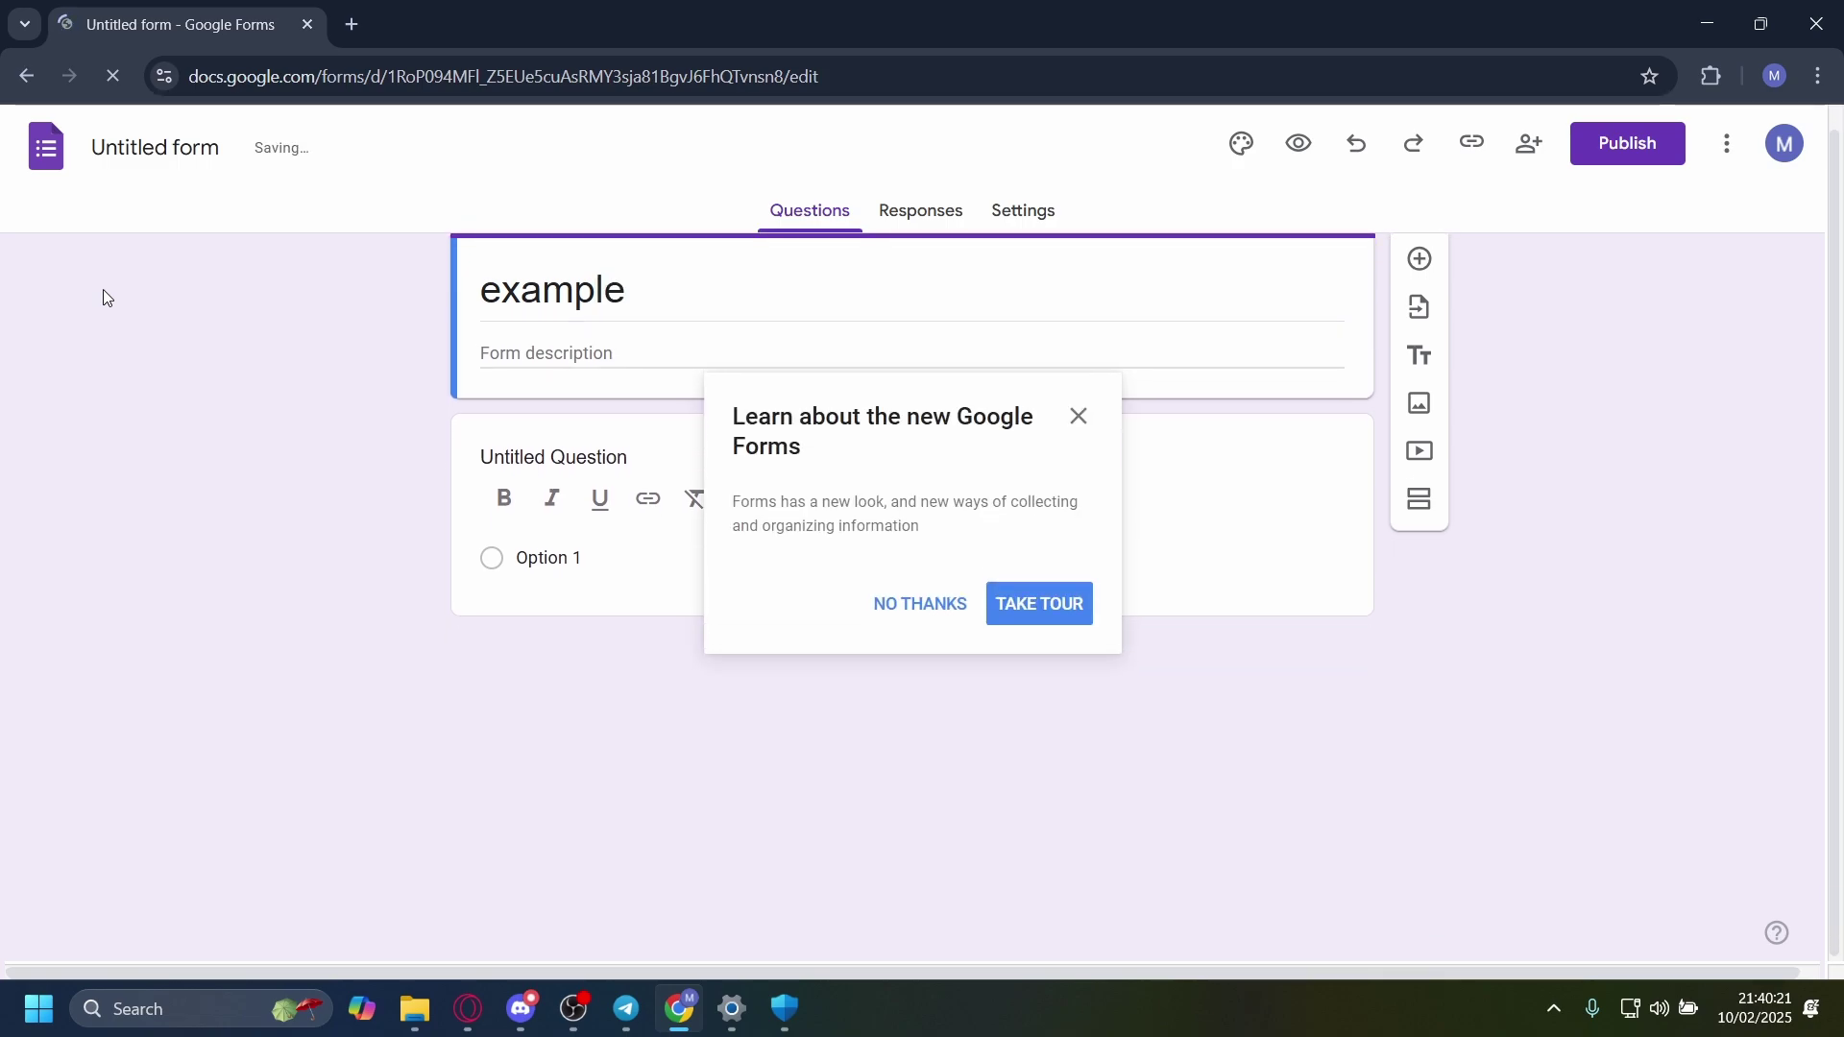
Step: Dismiss the tour offer and extend the form title to "example question"
{"action": "key", "text": "XF86AudioRaiseVolume"}
{"action": "left_click", "coordinate": [1075, 426]}
{"action": "left_click", "coordinate": [740, 317]}
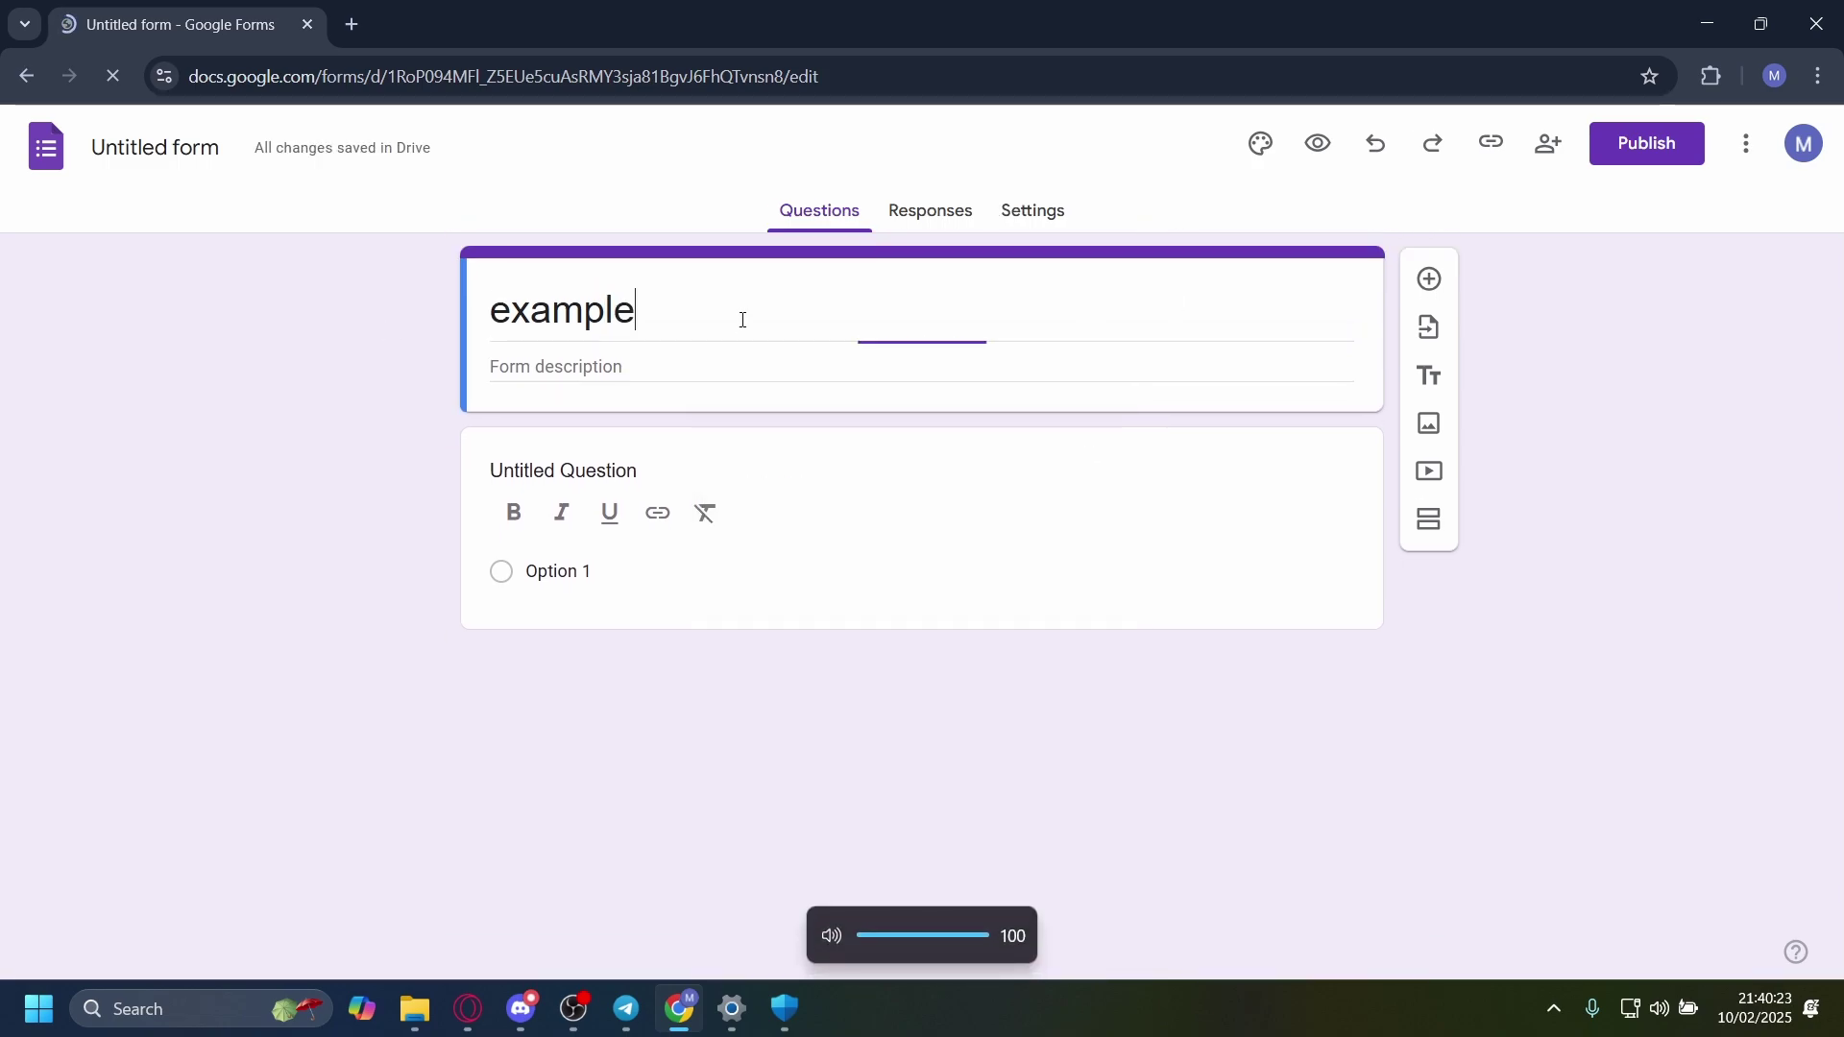
{"action": "type", "text": "uest"}
{"action": "key", "text": "BackSpace"}
{"action": "key", "text": "BackSpace"}
{"action": "key", "text": "BackSpace"}
{"action": "key", "text": "BackSpace"}
{"action": "key", "text": "BackSpace"}
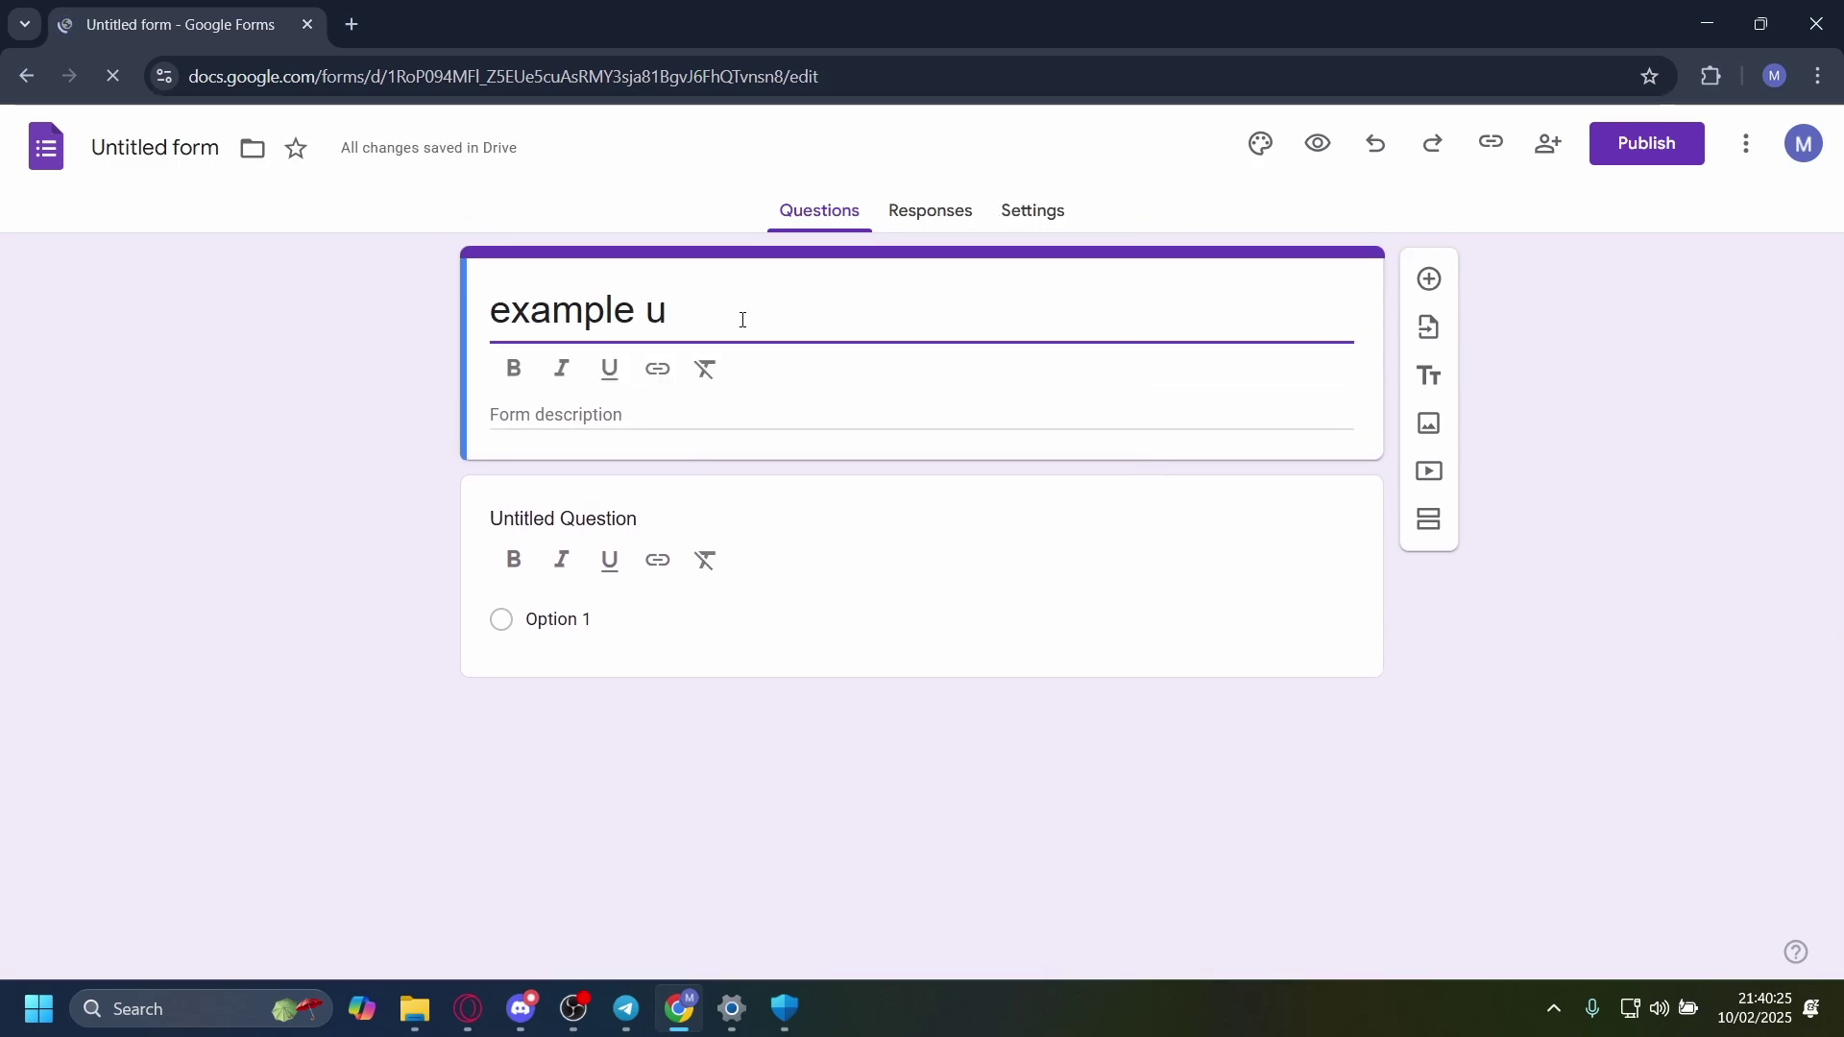
{"action": "type", "text": "question"}
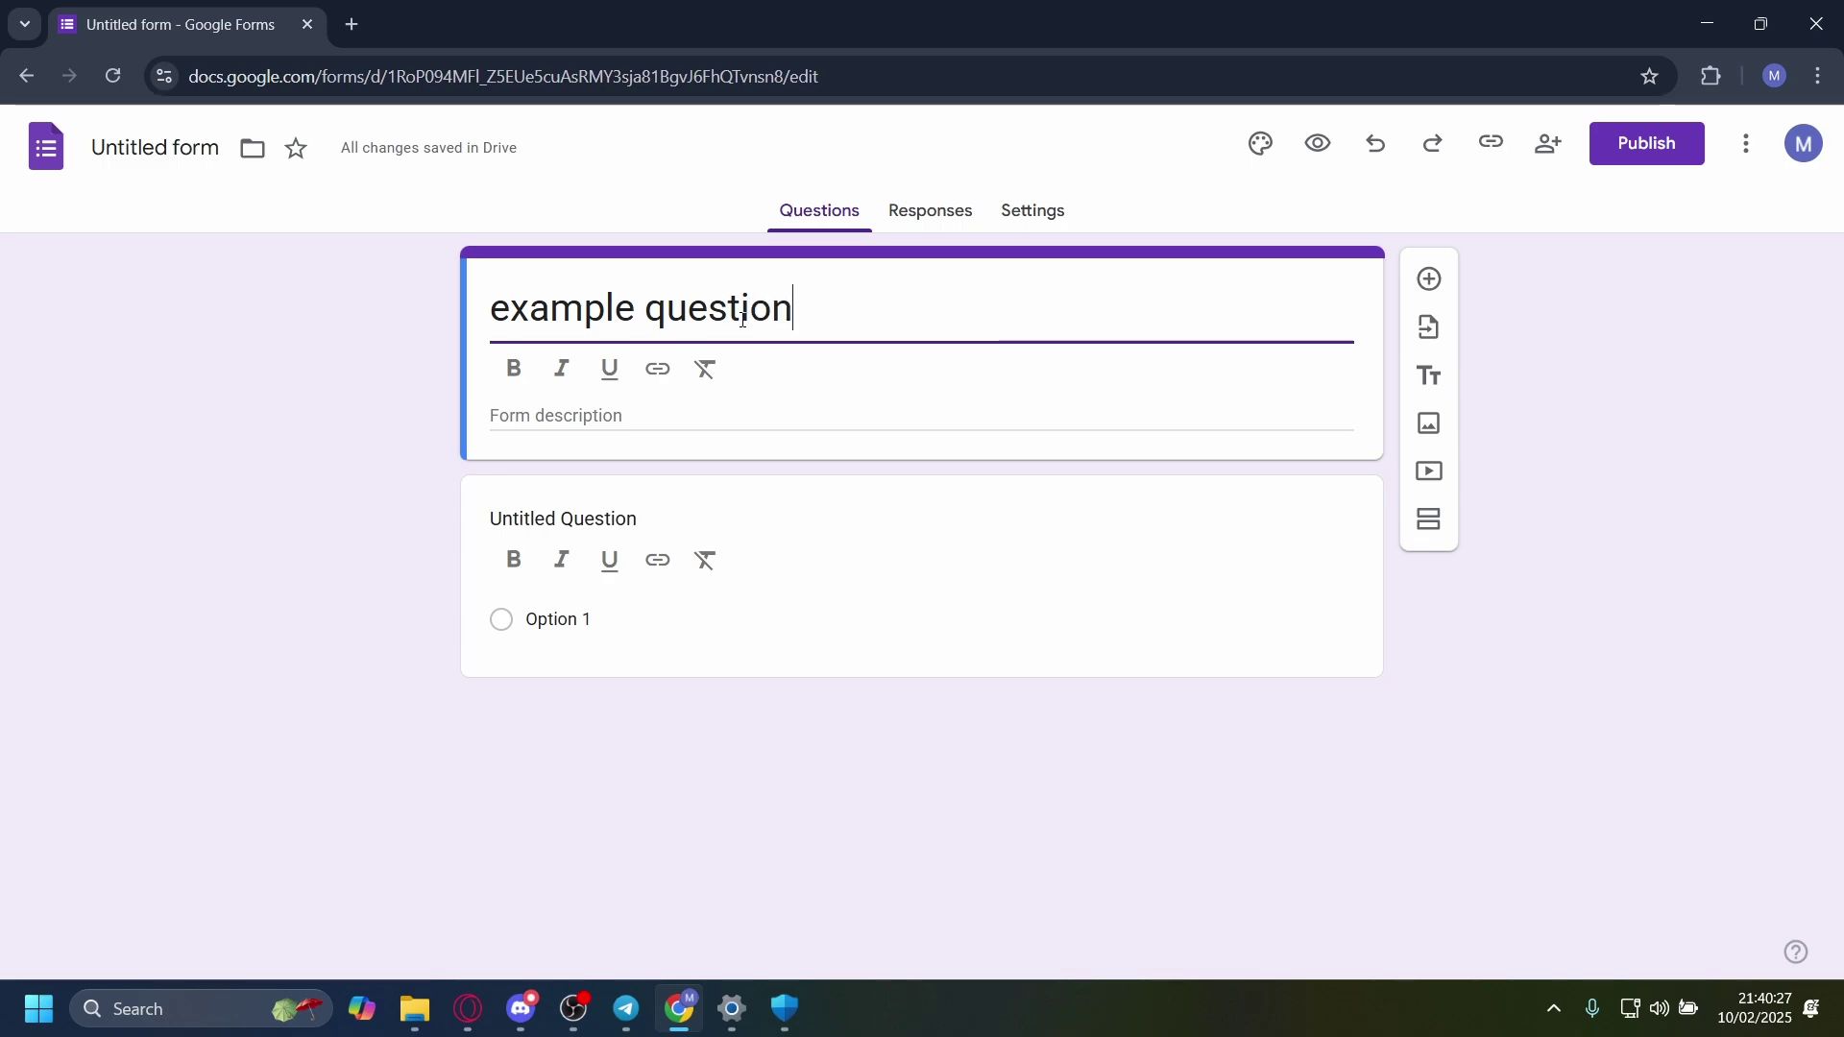
Step: Enter "this is just an example" as the form description
{"action": "left_click", "coordinate": [646, 413]}
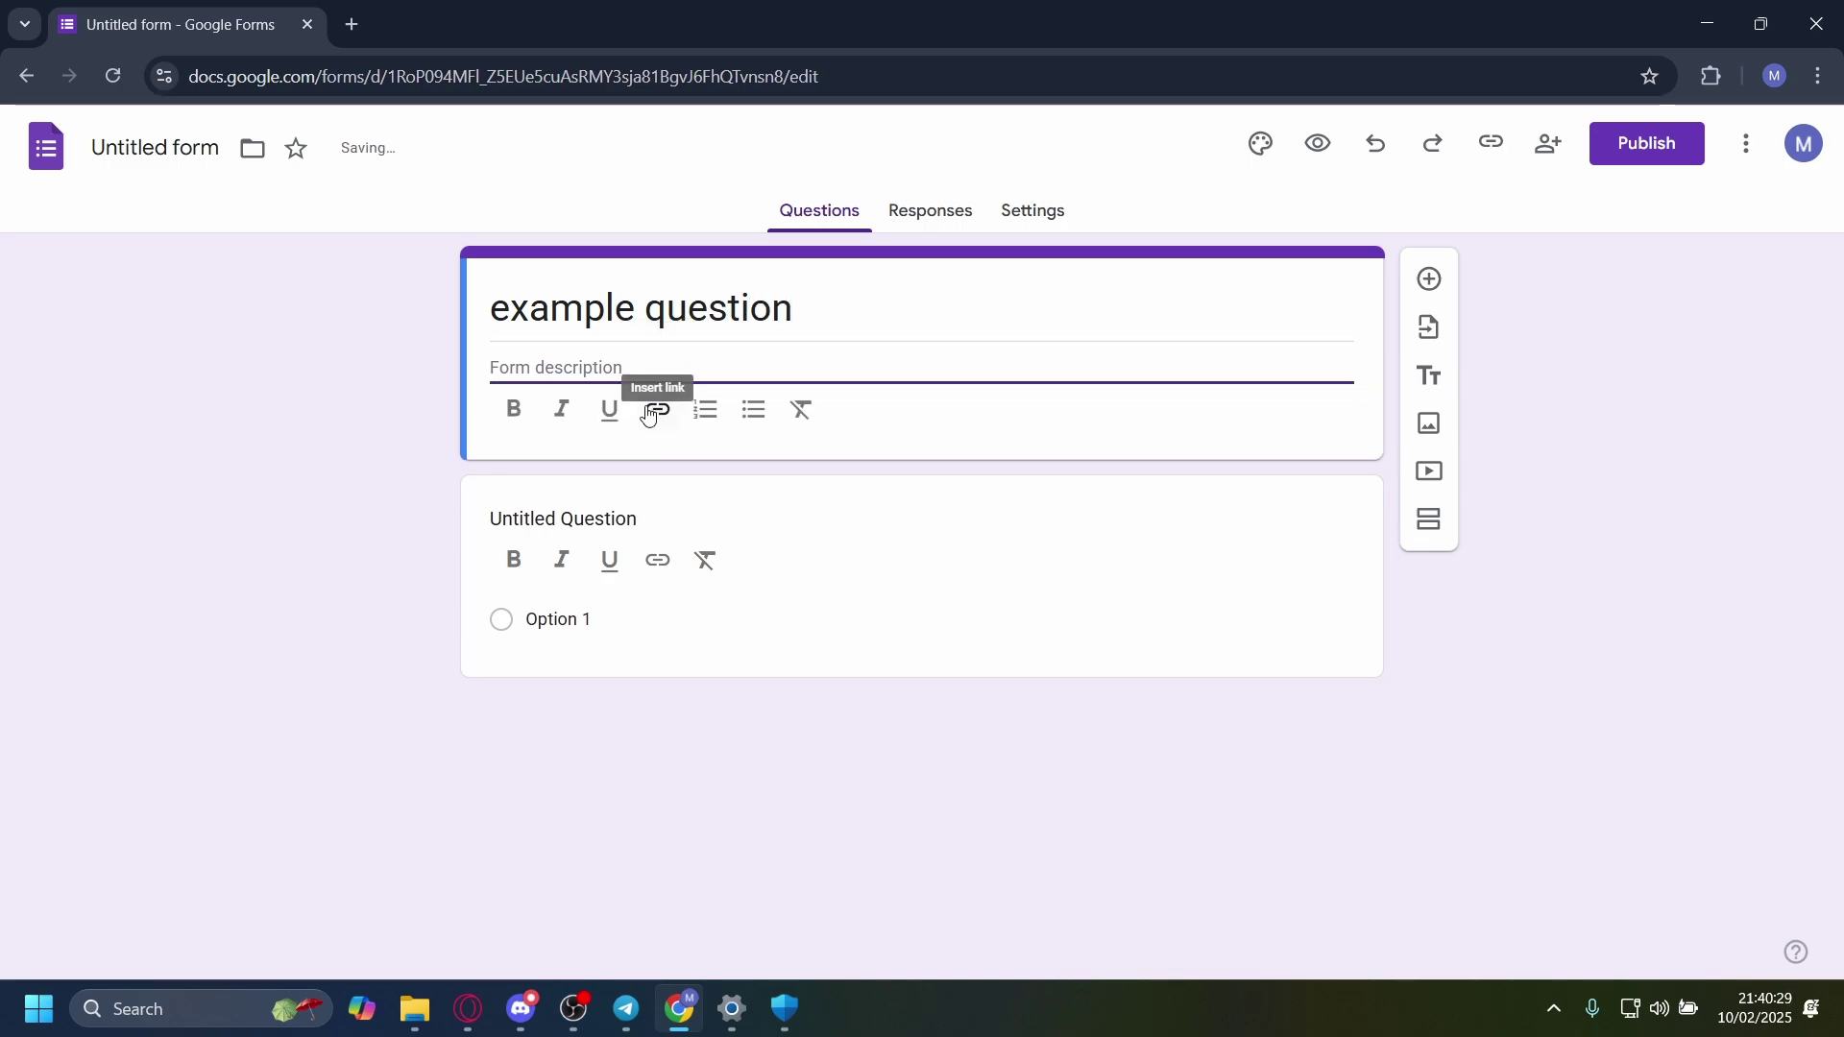
{"action": "type", "text": "this is just"}
{"action": "key", "text": "Caps_Lock"}
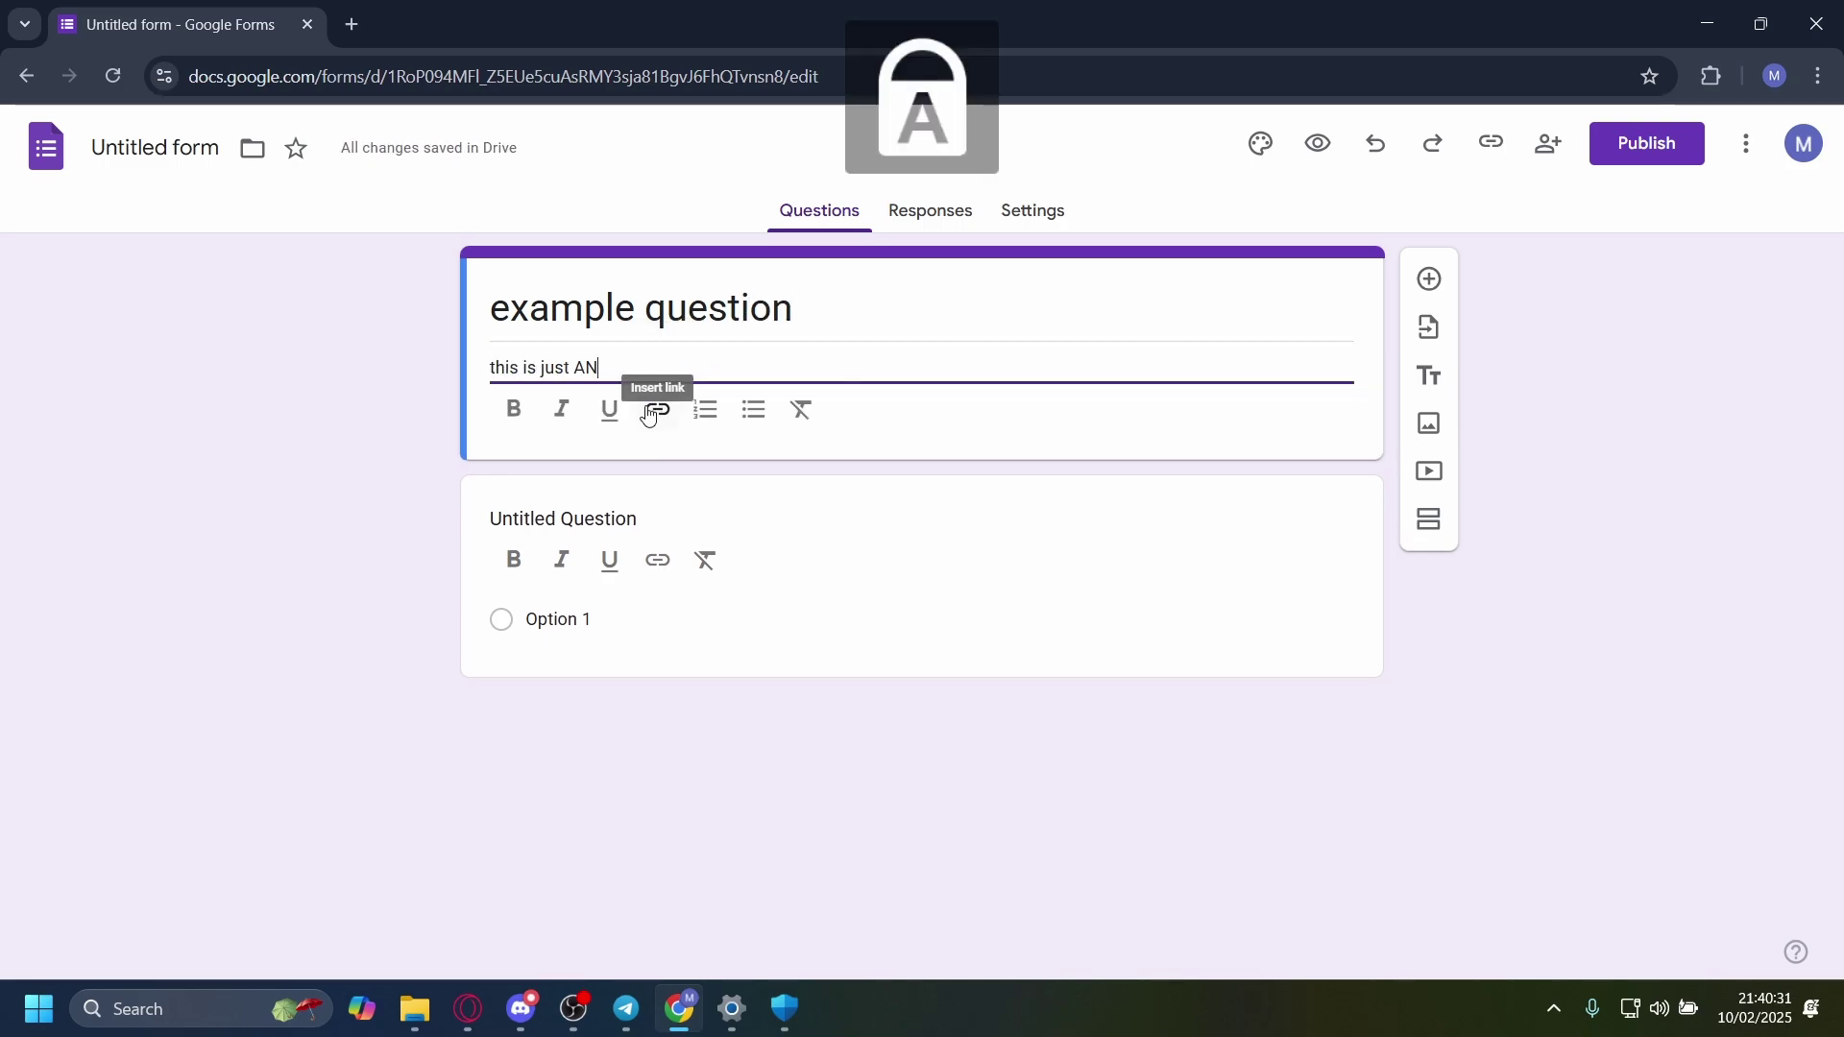
{"action": "key", "text": "Caps_Lock"}
{"action": "type", "text": "an example"}
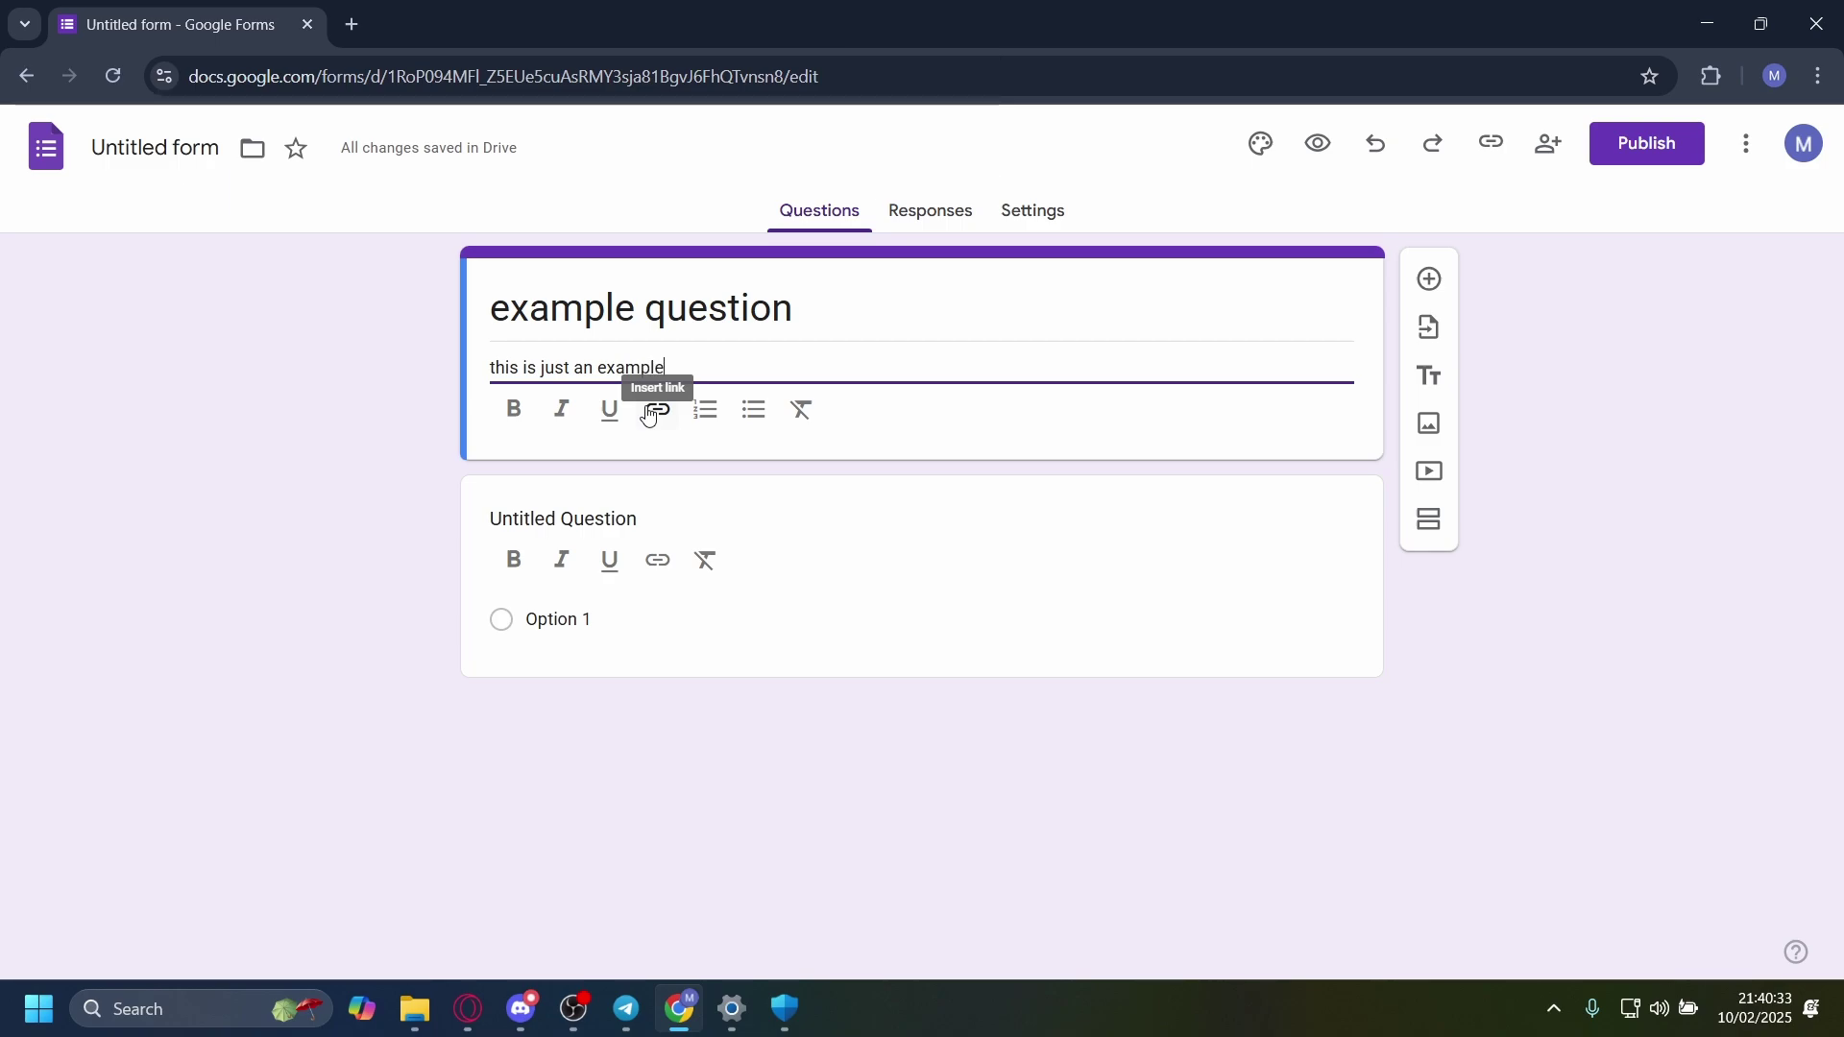
Step: Make the word "question" in the form title bold
{"action": "left_click", "coordinate": [727, 307]}
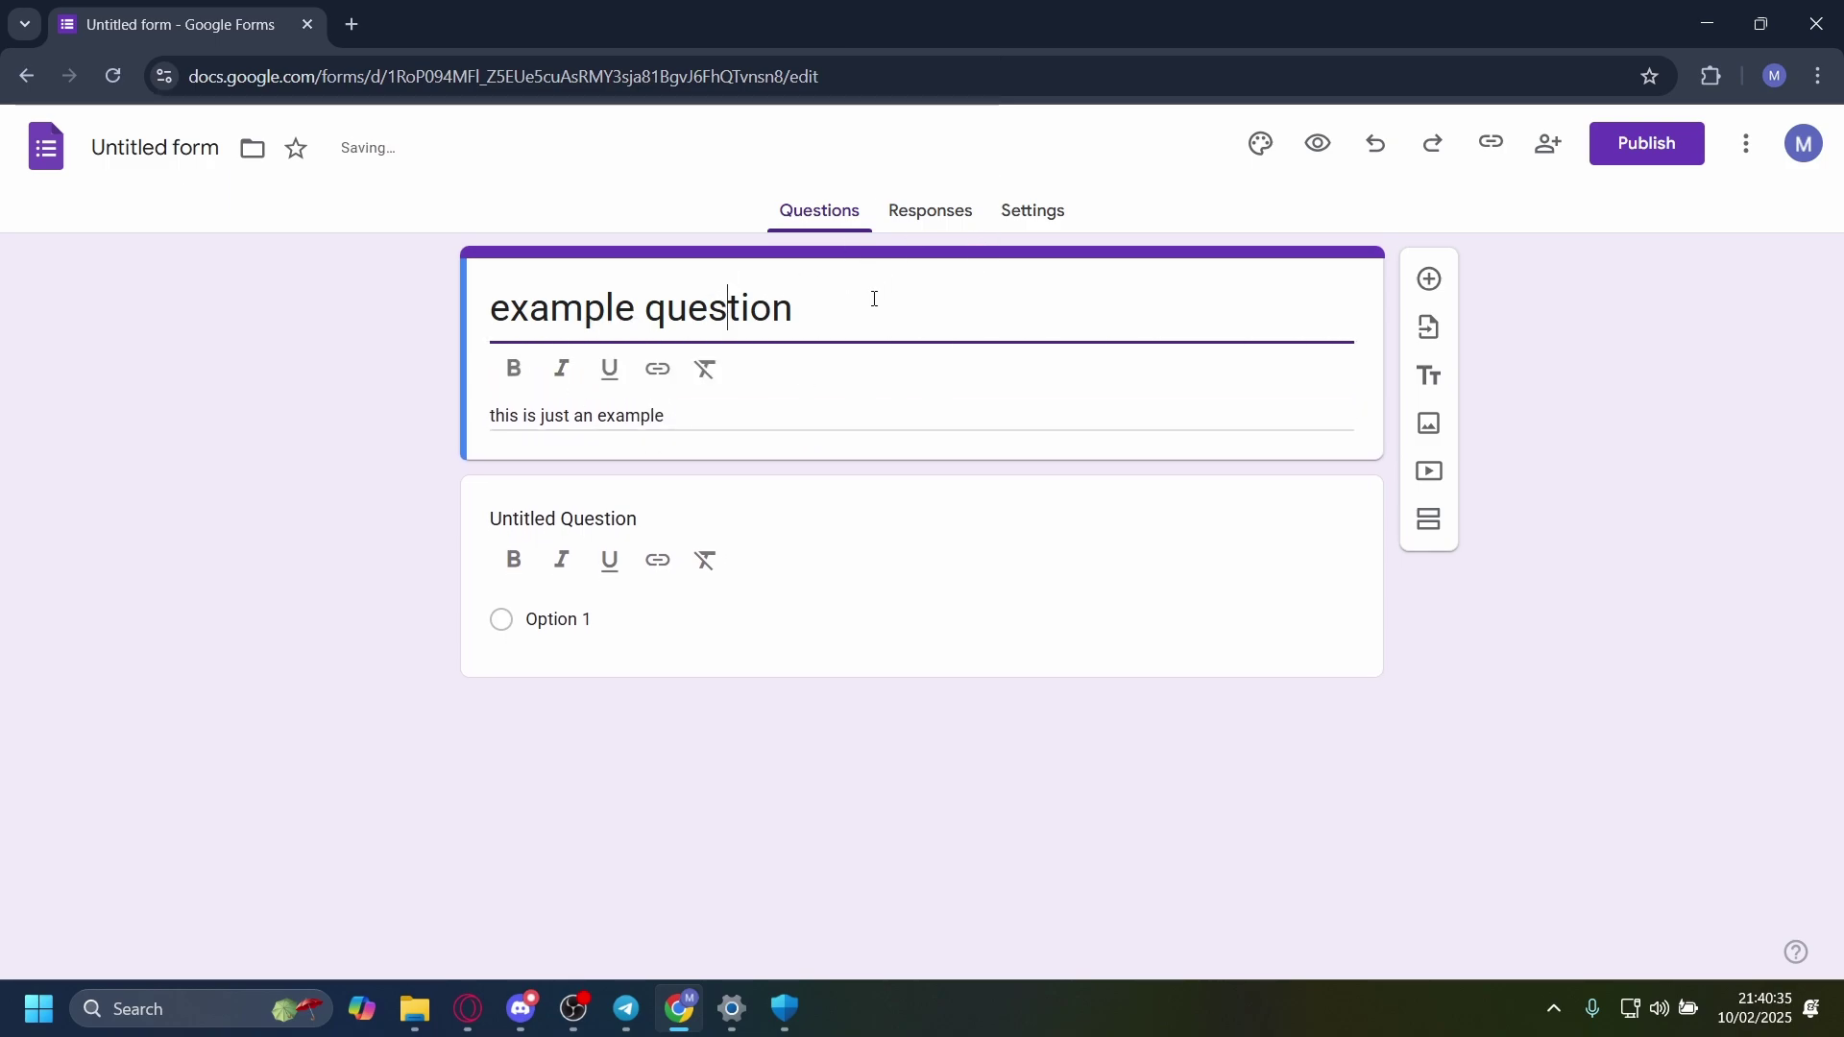
{"action": "left_click", "coordinate": [349, 461]}
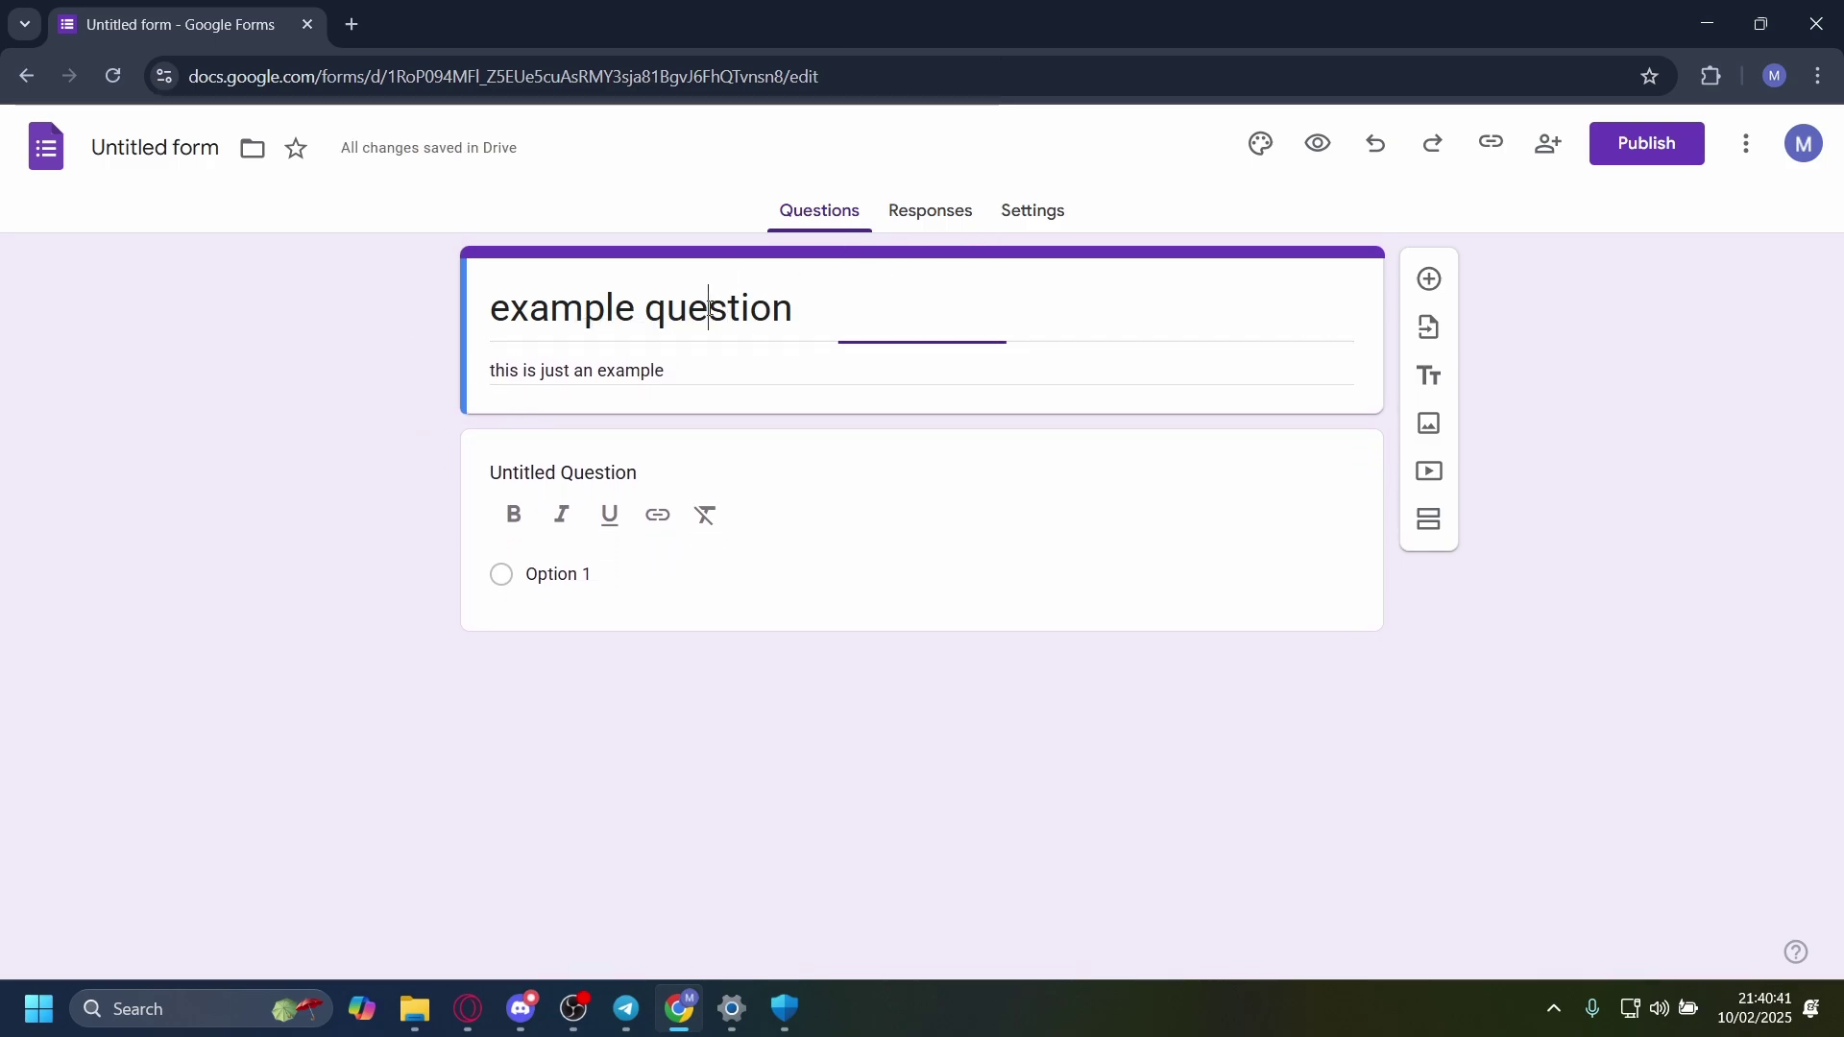
{"action": "left_click_drag", "start_coordinate": [794, 307], "coordinate": [639, 307]}
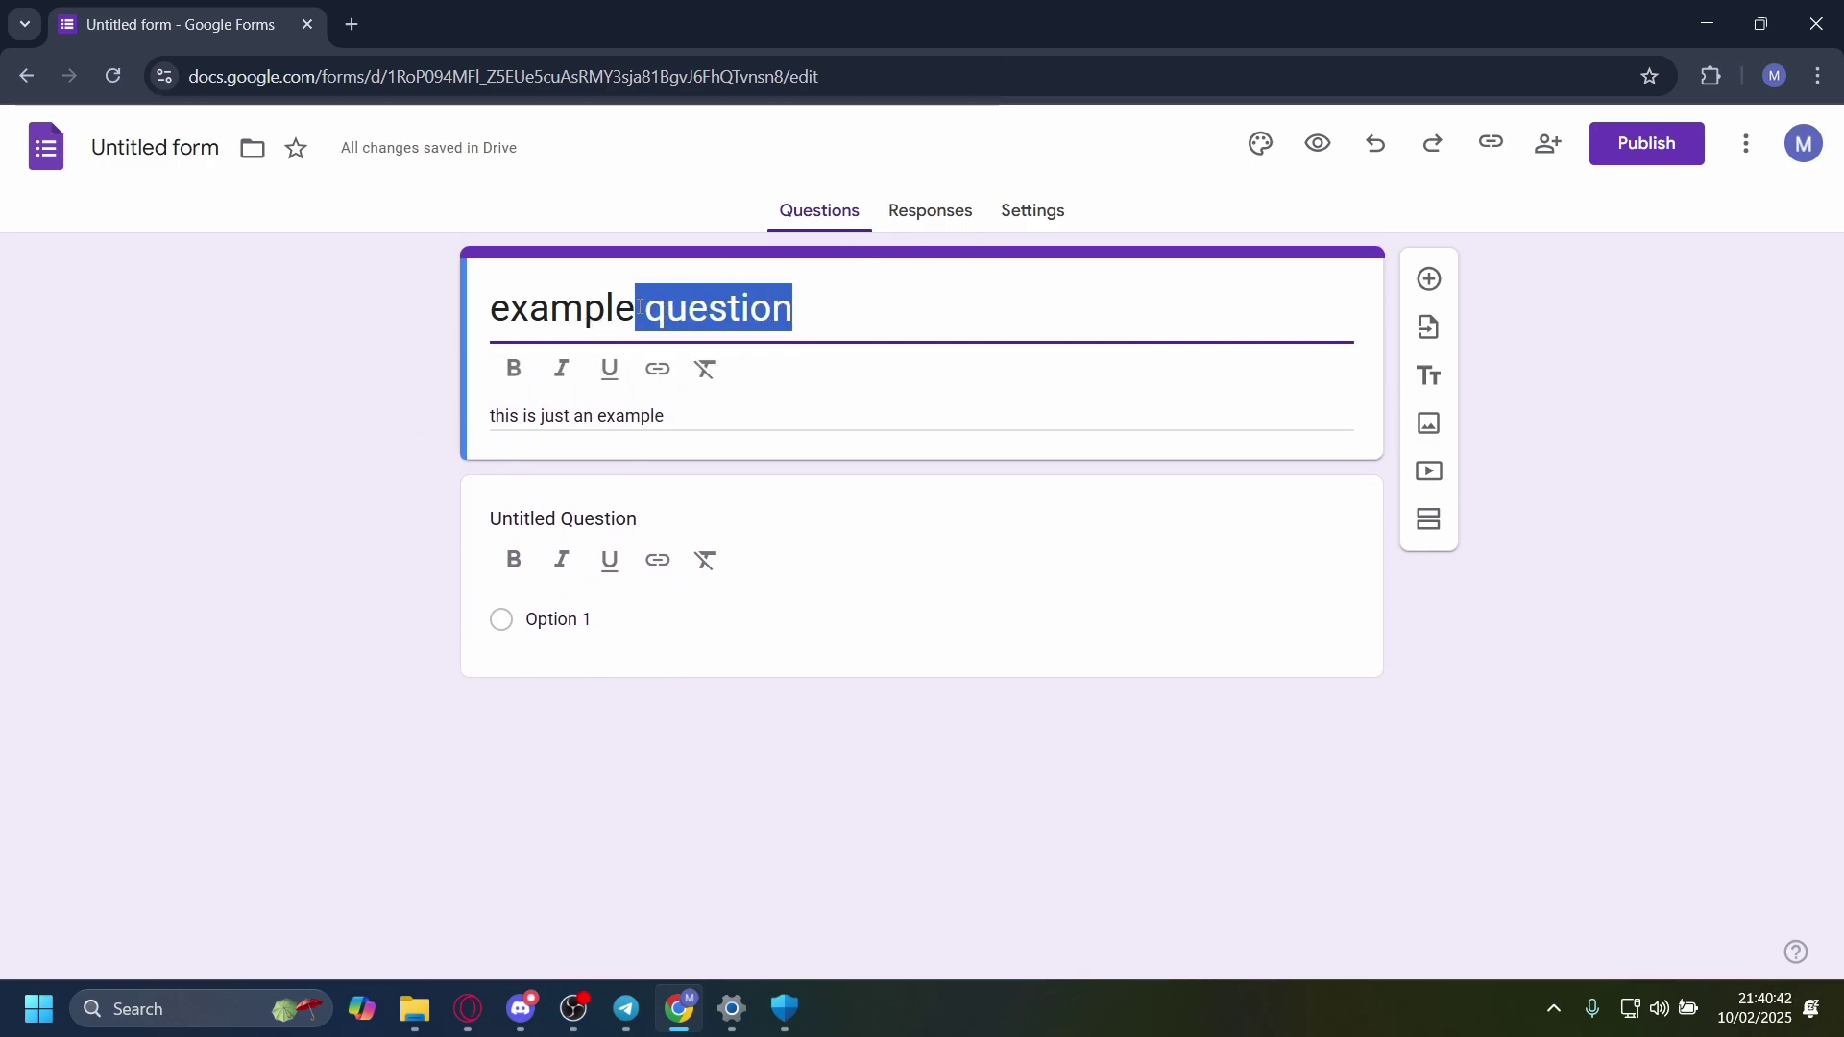
{"action": "left_click", "coordinate": [513, 368]}
{"action": "left_click", "coordinate": [621, 348]}
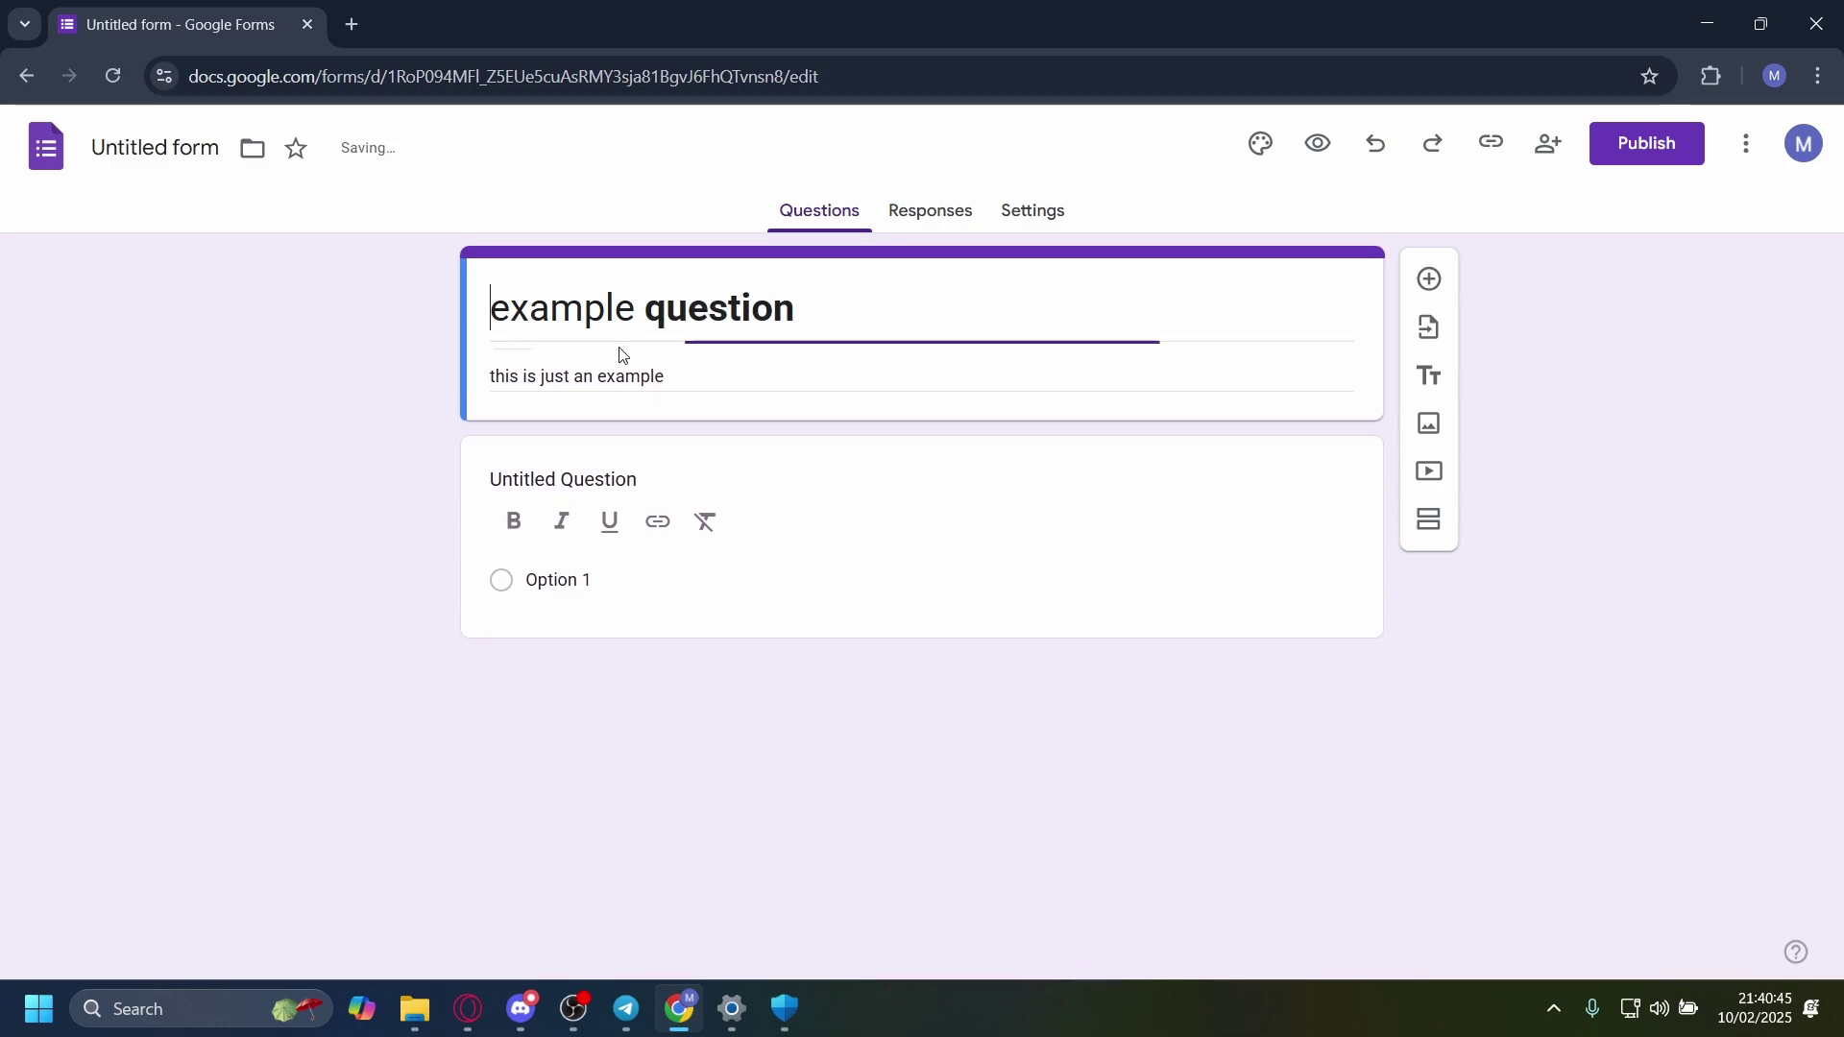
Step: Italicise the whole form description
{"action": "left_click", "coordinate": [675, 414]}
{"action": "left_click", "coordinate": [564, 411]}
{"action": "left_click", "coordinate": [298, 603]}
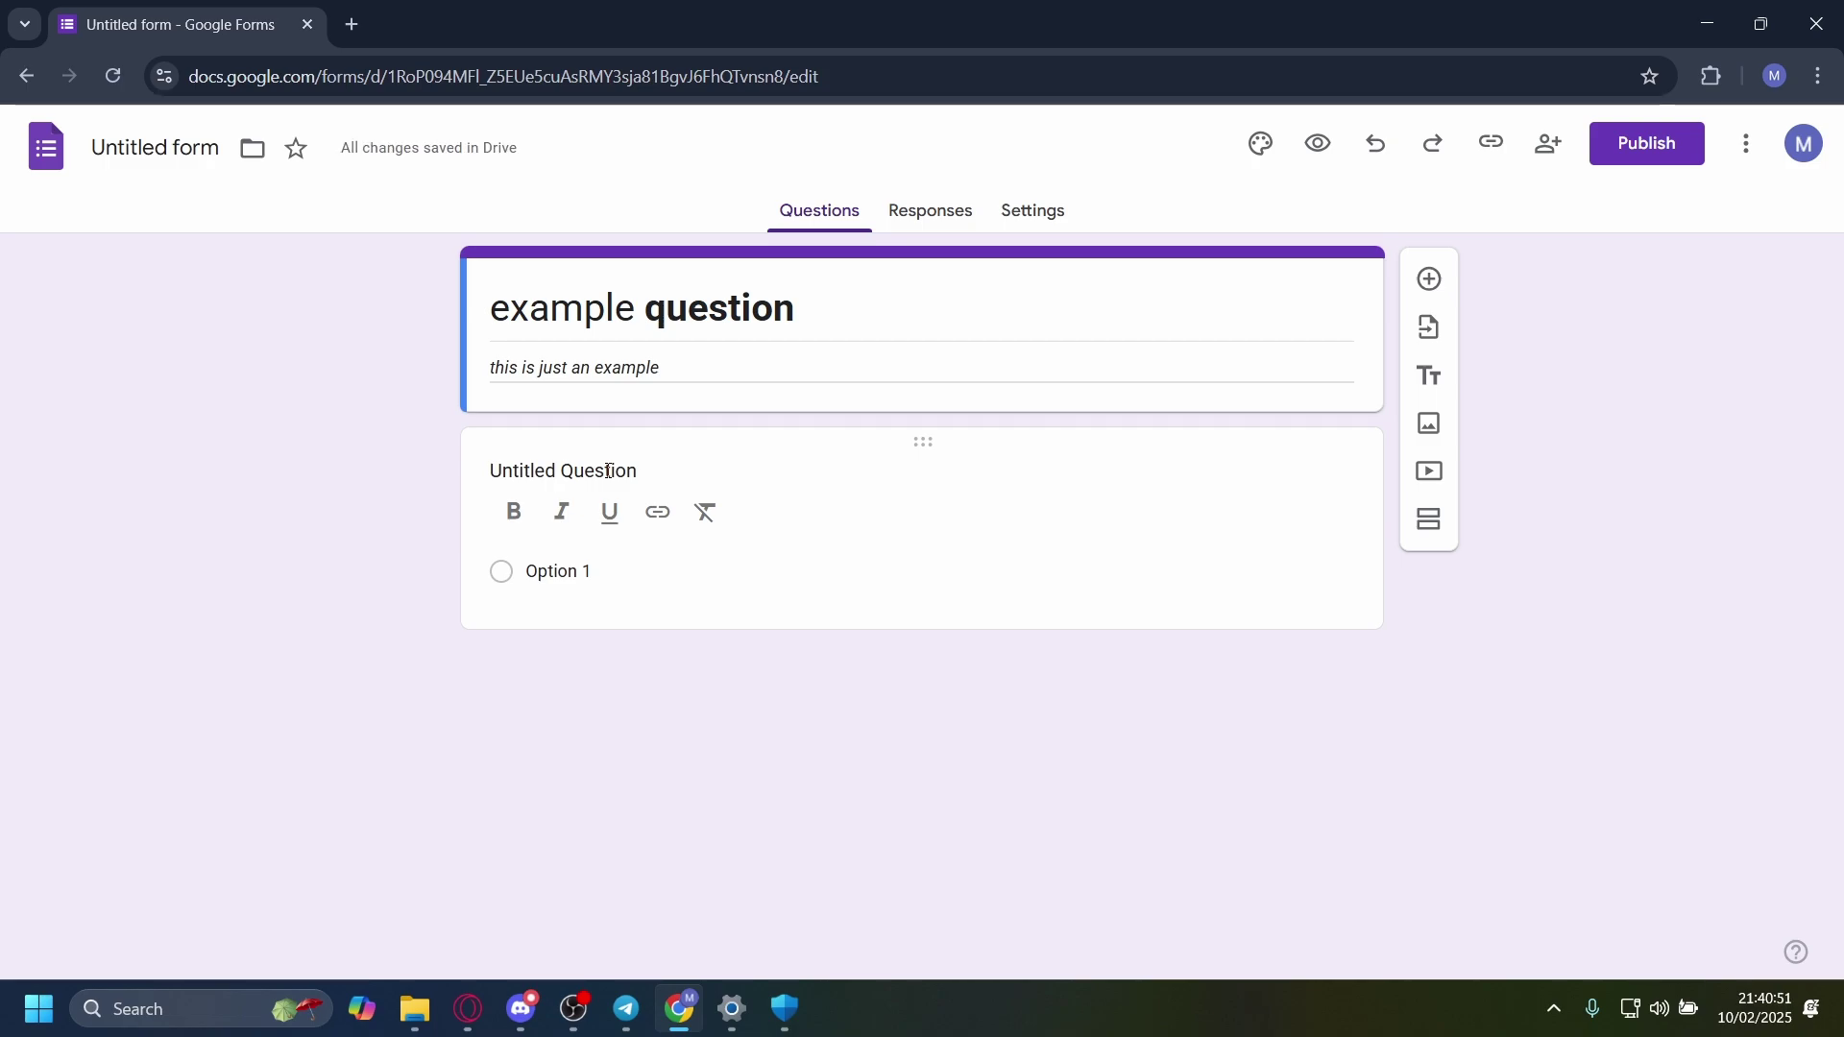
Step: Replace the first question's text with "is a multiple choice"
{"action": "left_click", "coordinate": [608, 470]}
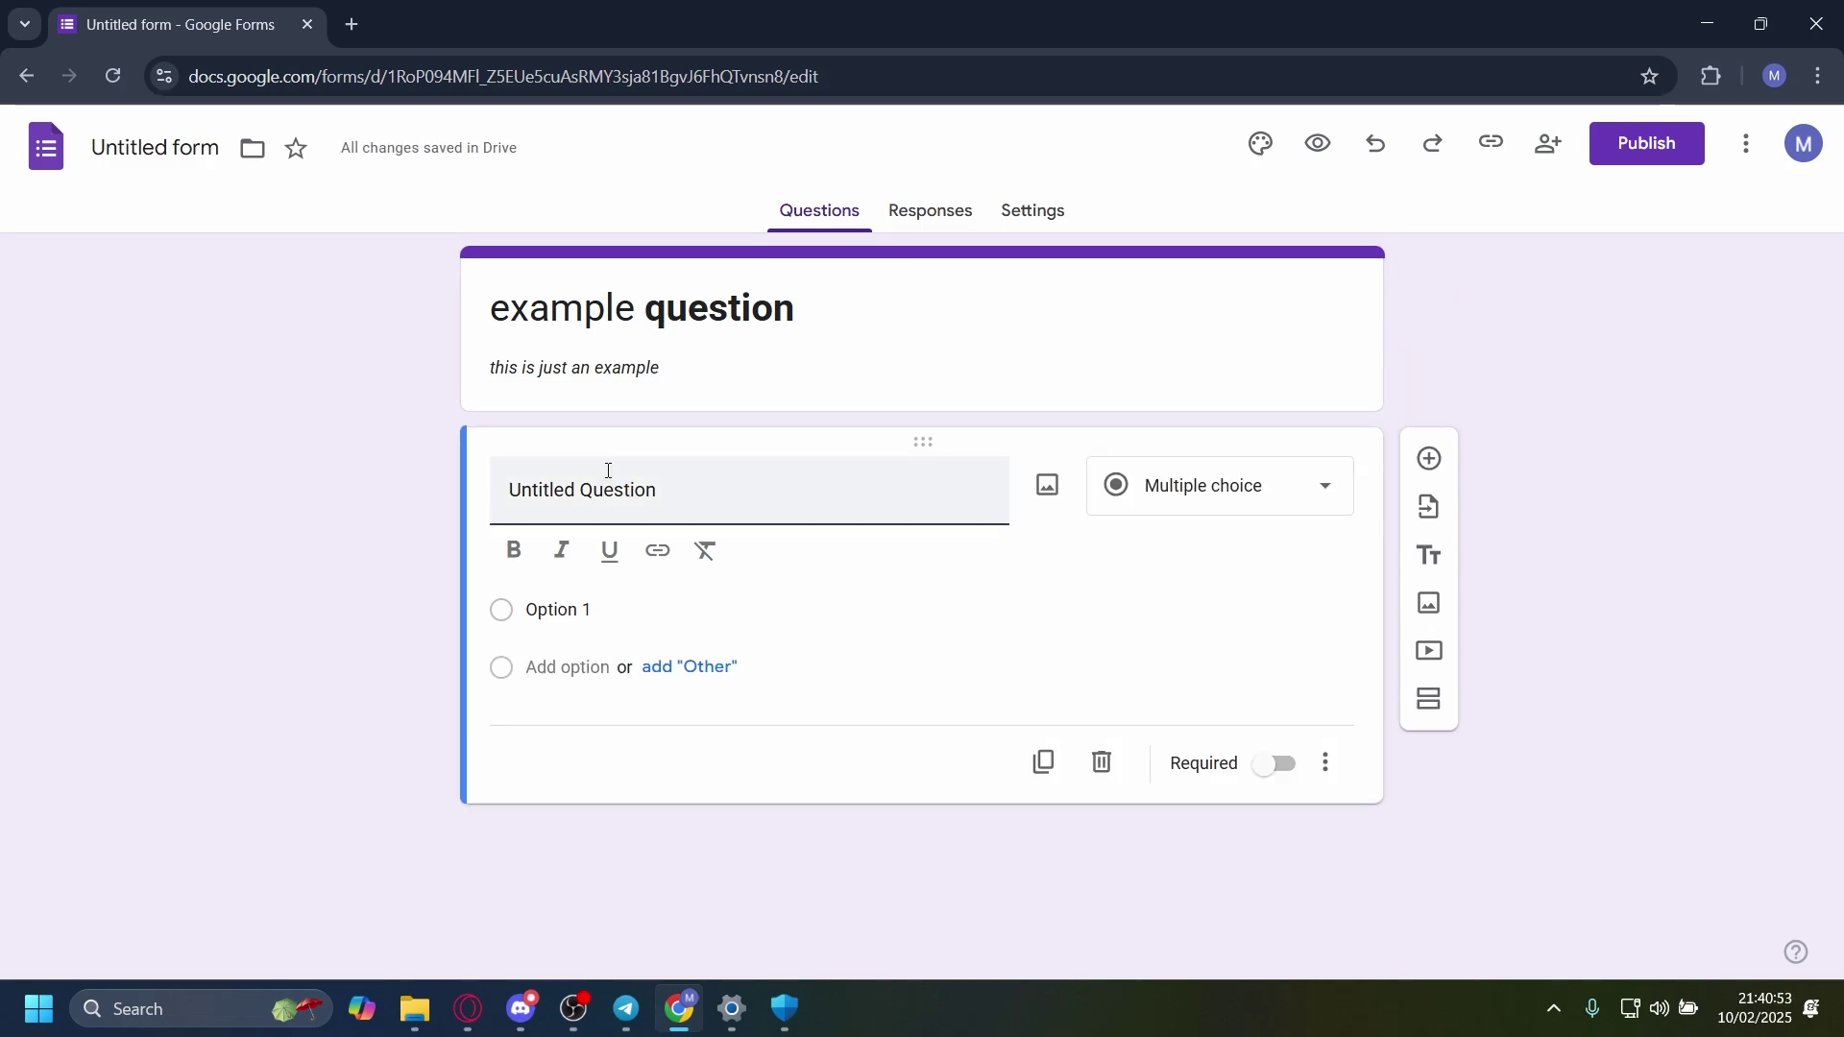
{"action": "type", "text": "thi"}
{"action": "key", "text": "ctrl+a"}
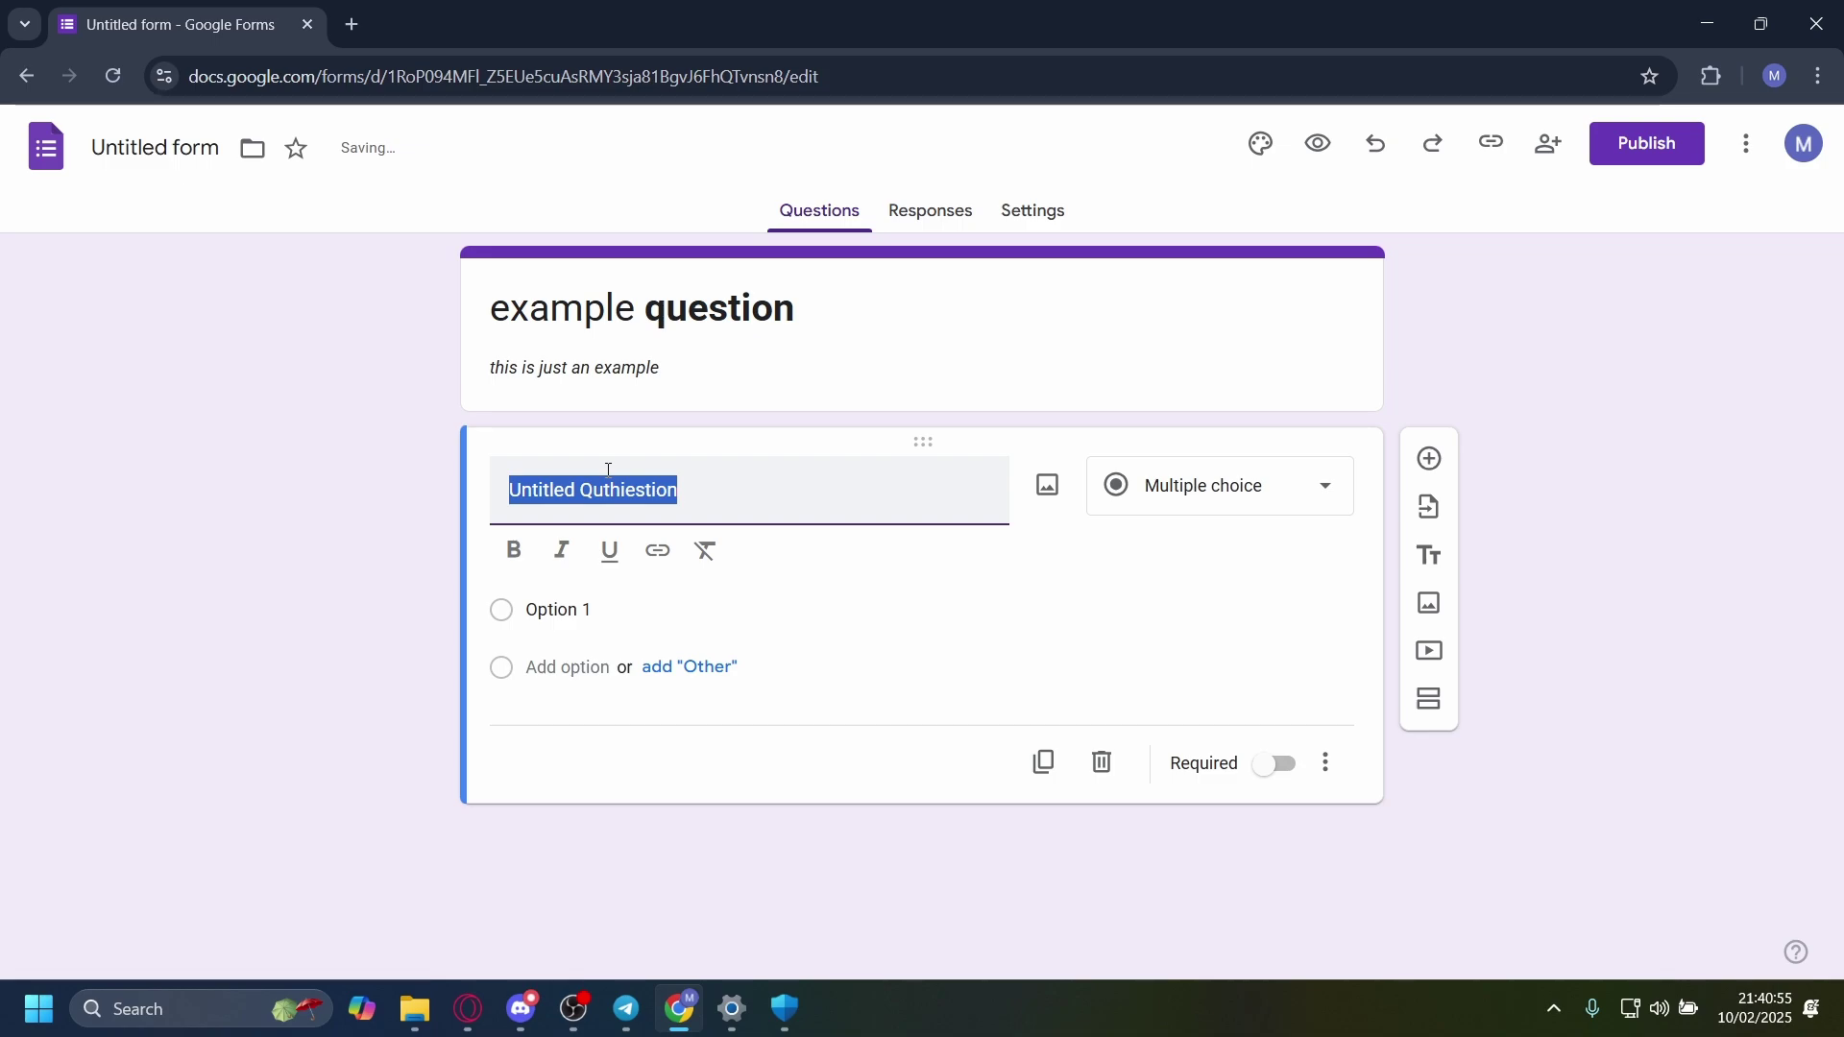
{"action": "type", "text": "this"}
{"action": "key", "text": "BackSpace"}
{"action": "key", "text": "BackSpace"}
{"action": "key", "text": "BackSpace"}
{"action": "key", "text": "BackSpace"}
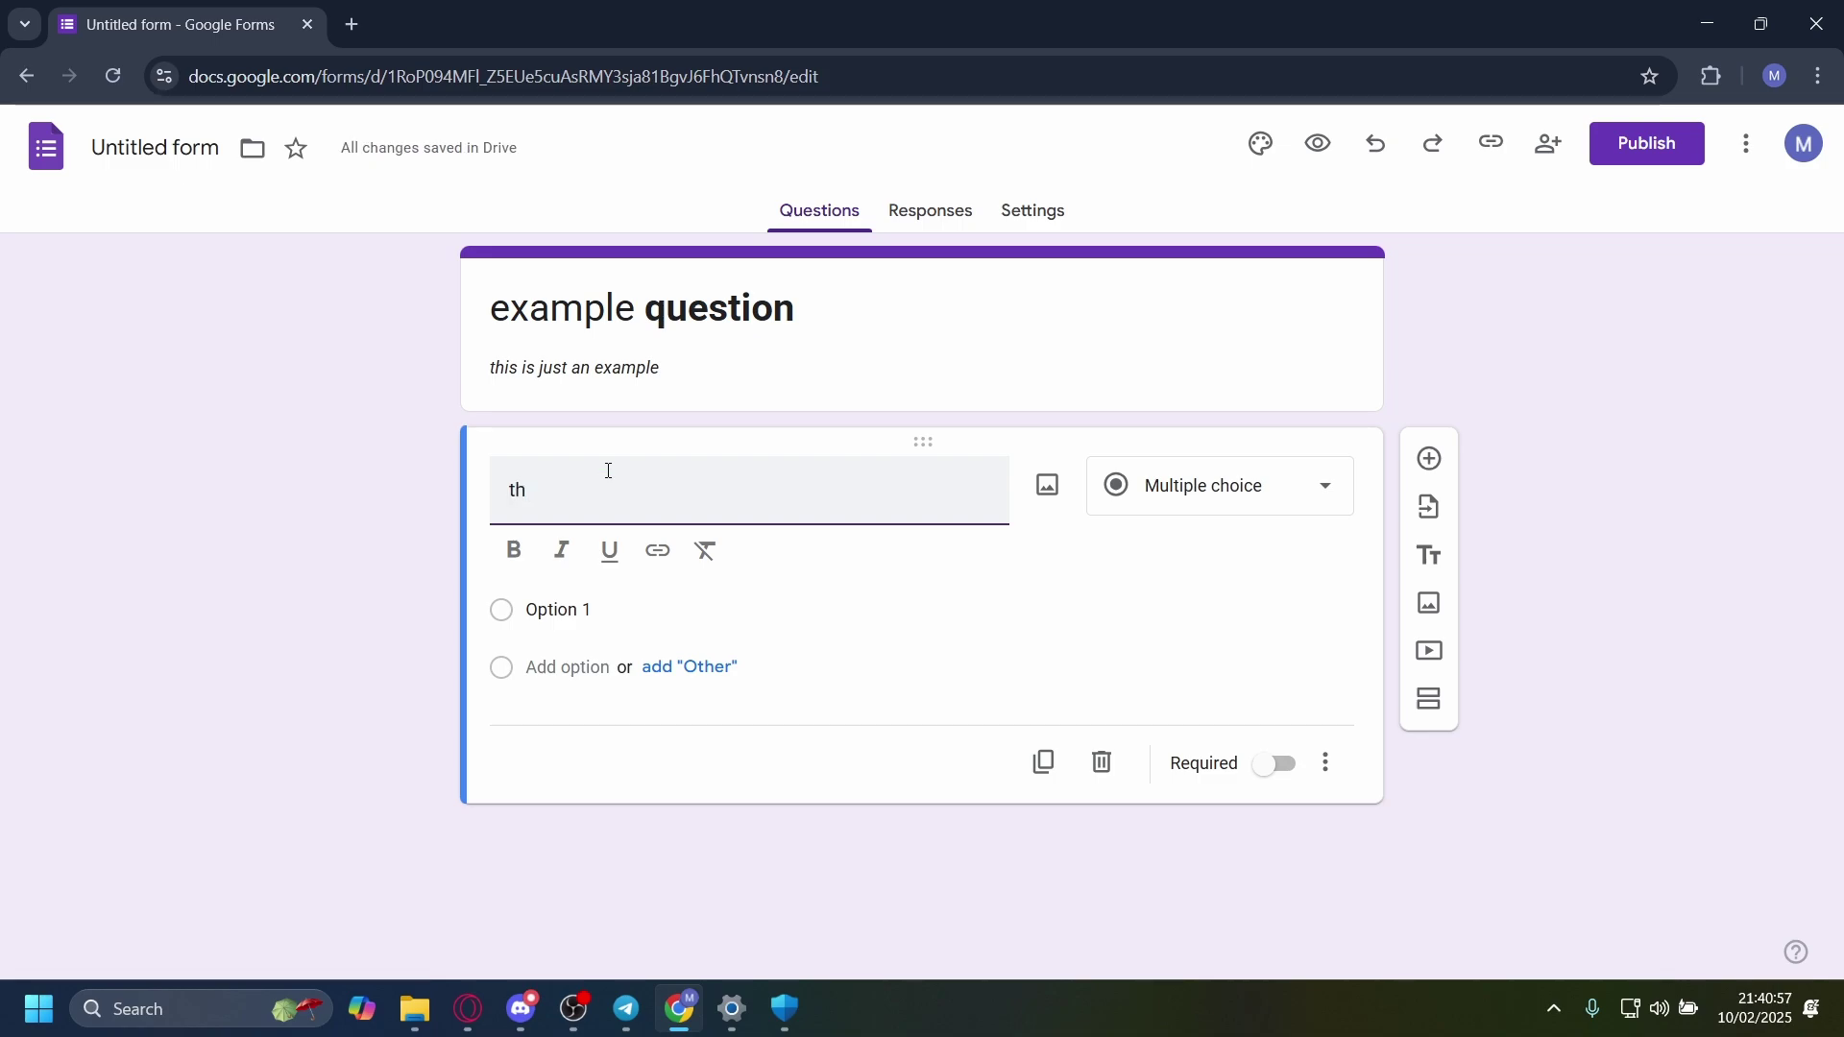
{"action": "type", "text": "is a"}
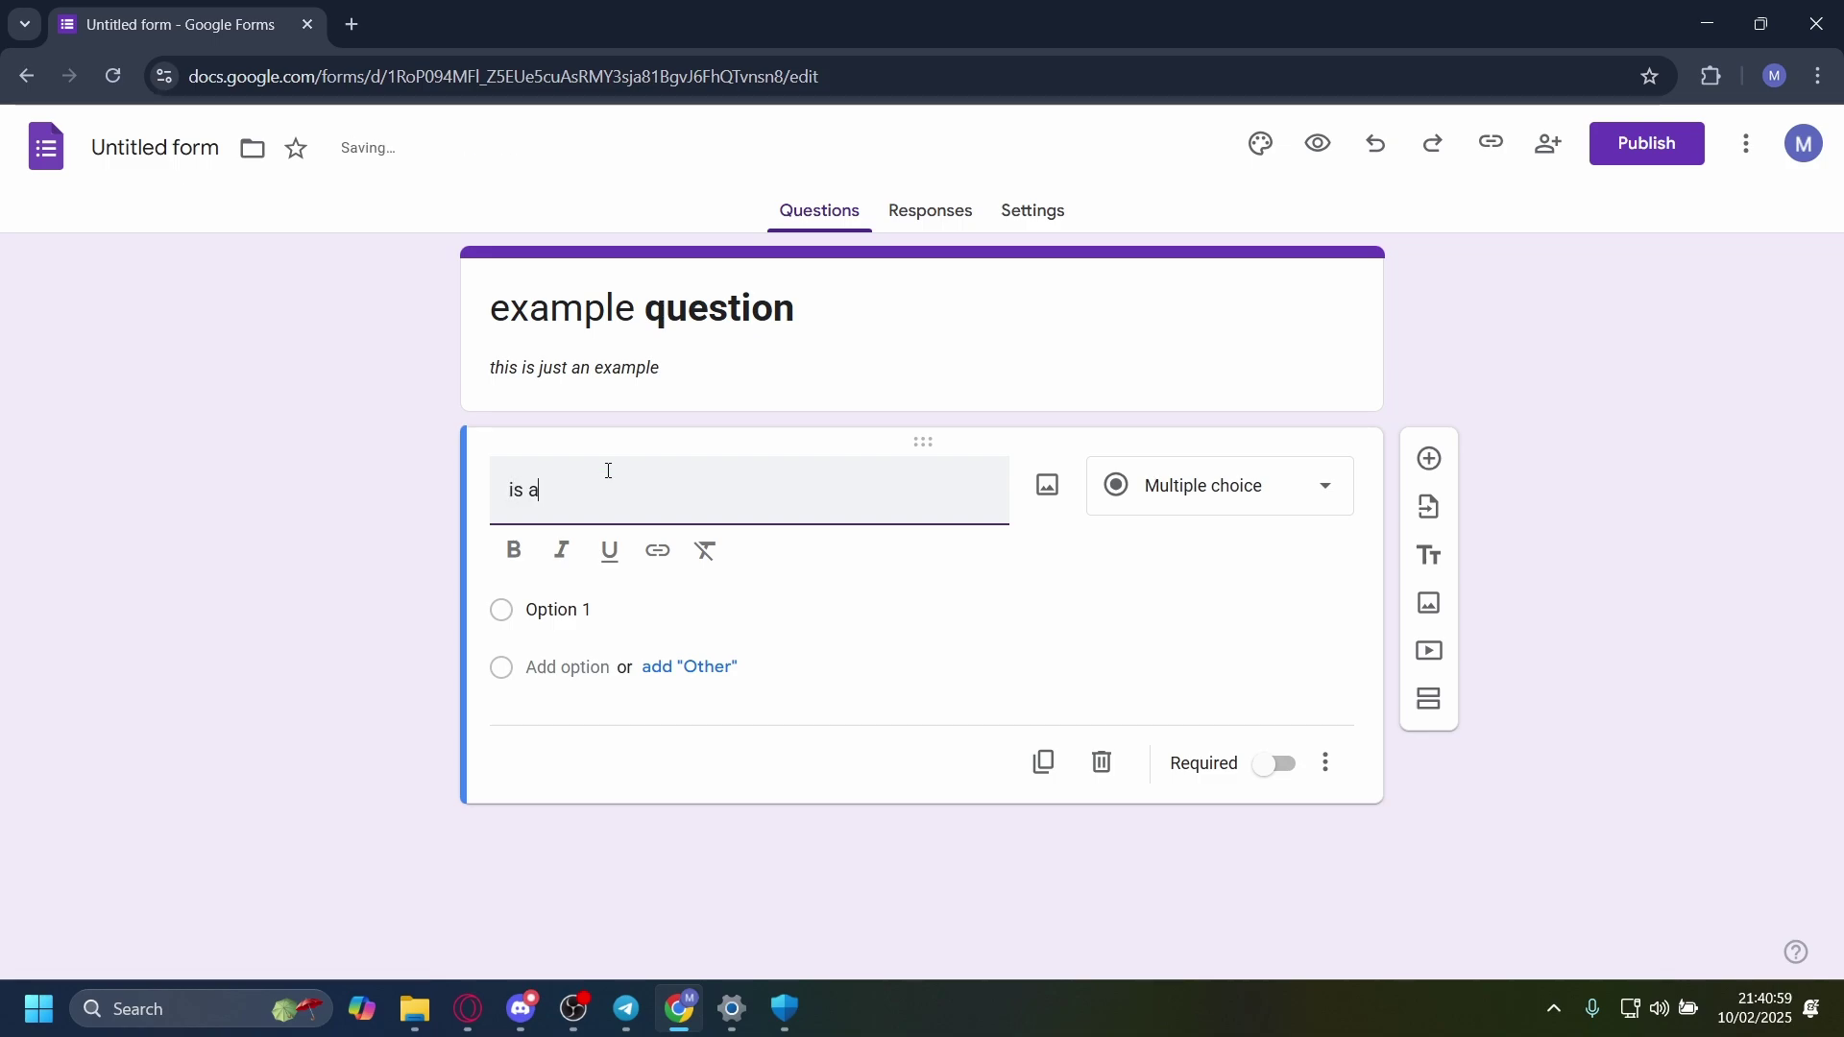
{"action": "type", "text": " mult"}
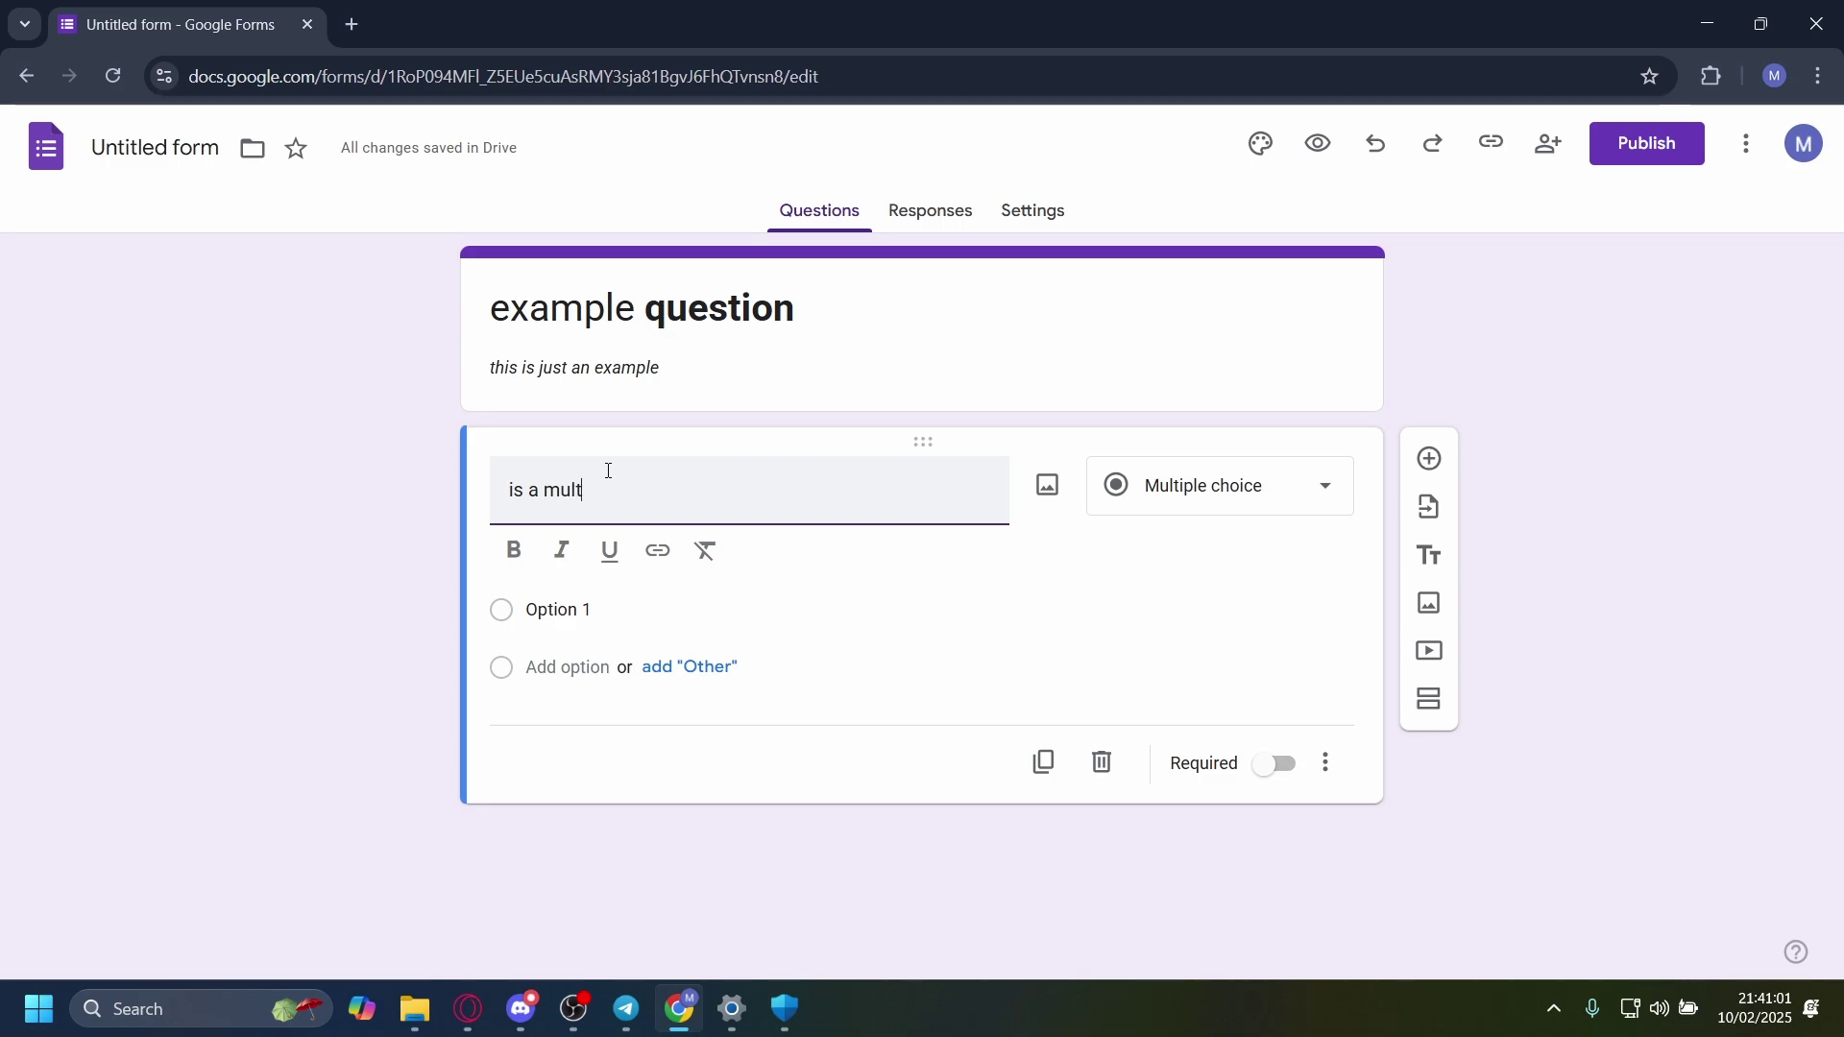
{"action": "type", "text": "iple c"}
{"action": "type", "text": "hoi"}
{"action": "key", "text": "BackSpace"}
{"action": "type", "text": "oic"}
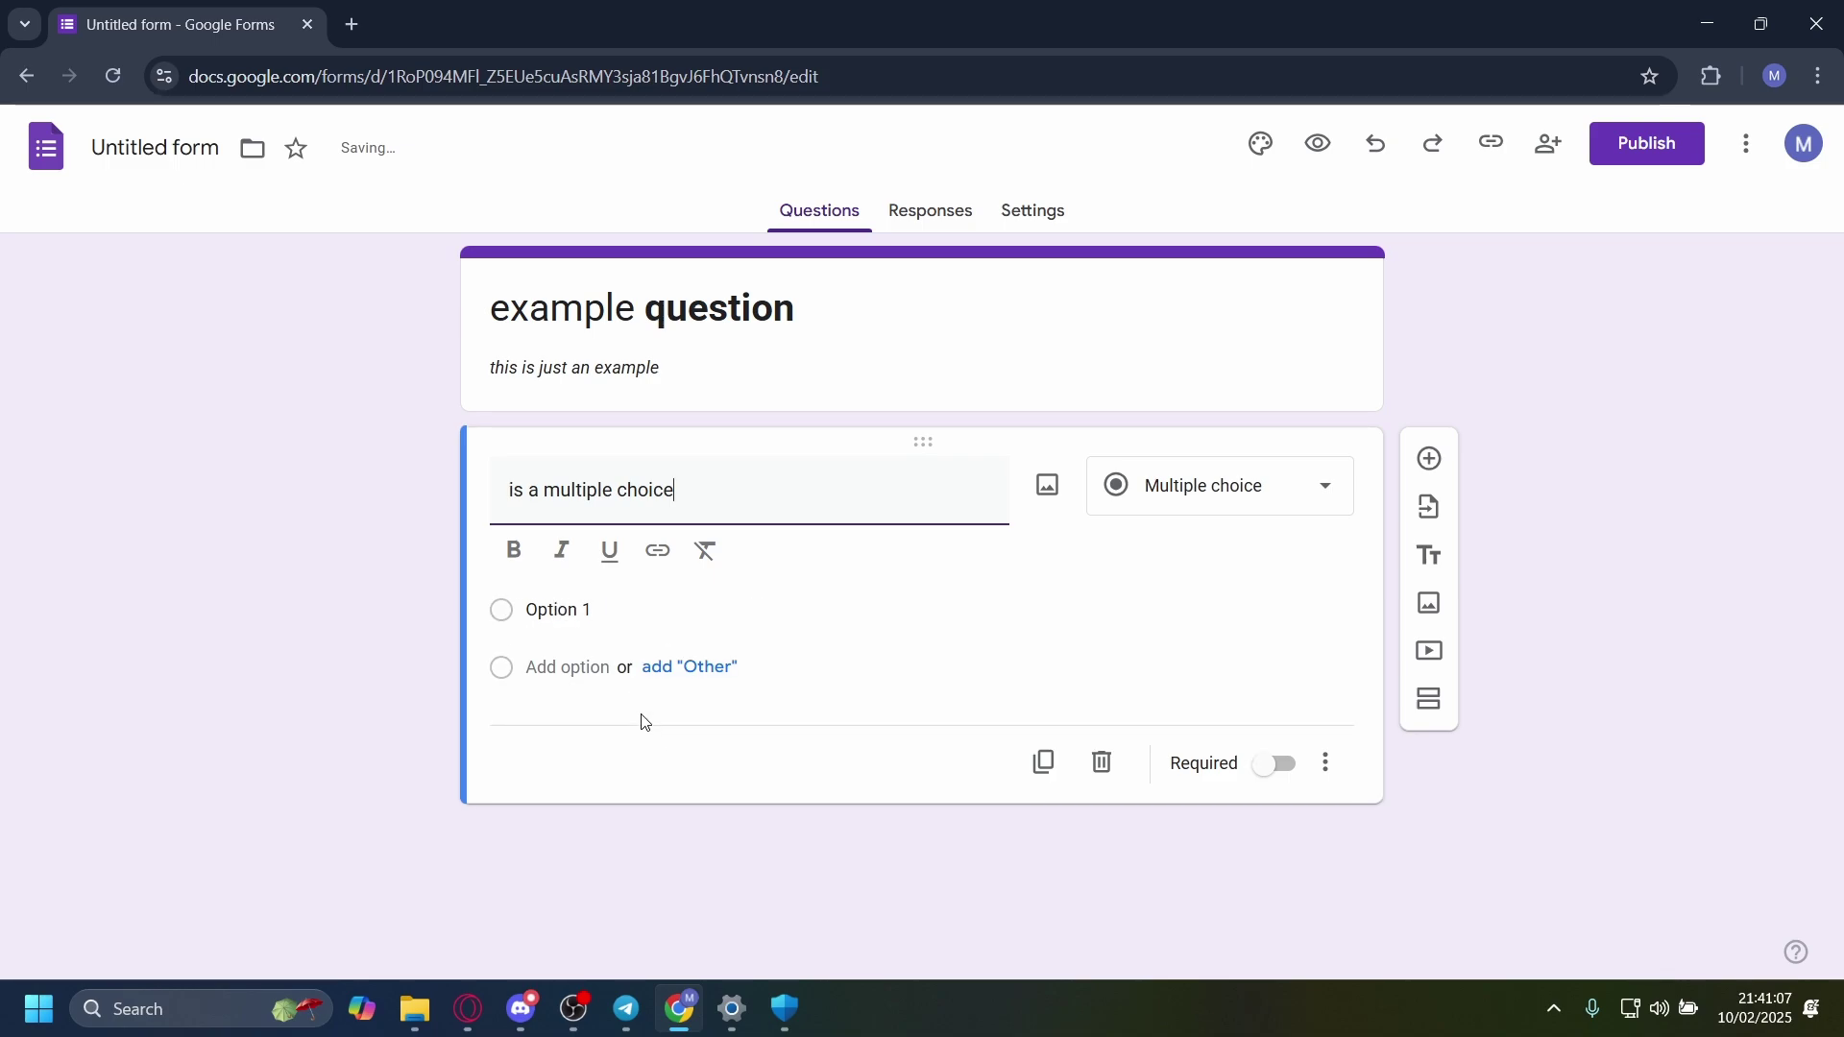
Step: Add "option 2", a default third option and an "Other" choice to the multiple-choice question
{"action": "left_click", "coordinate": [589, 671]}
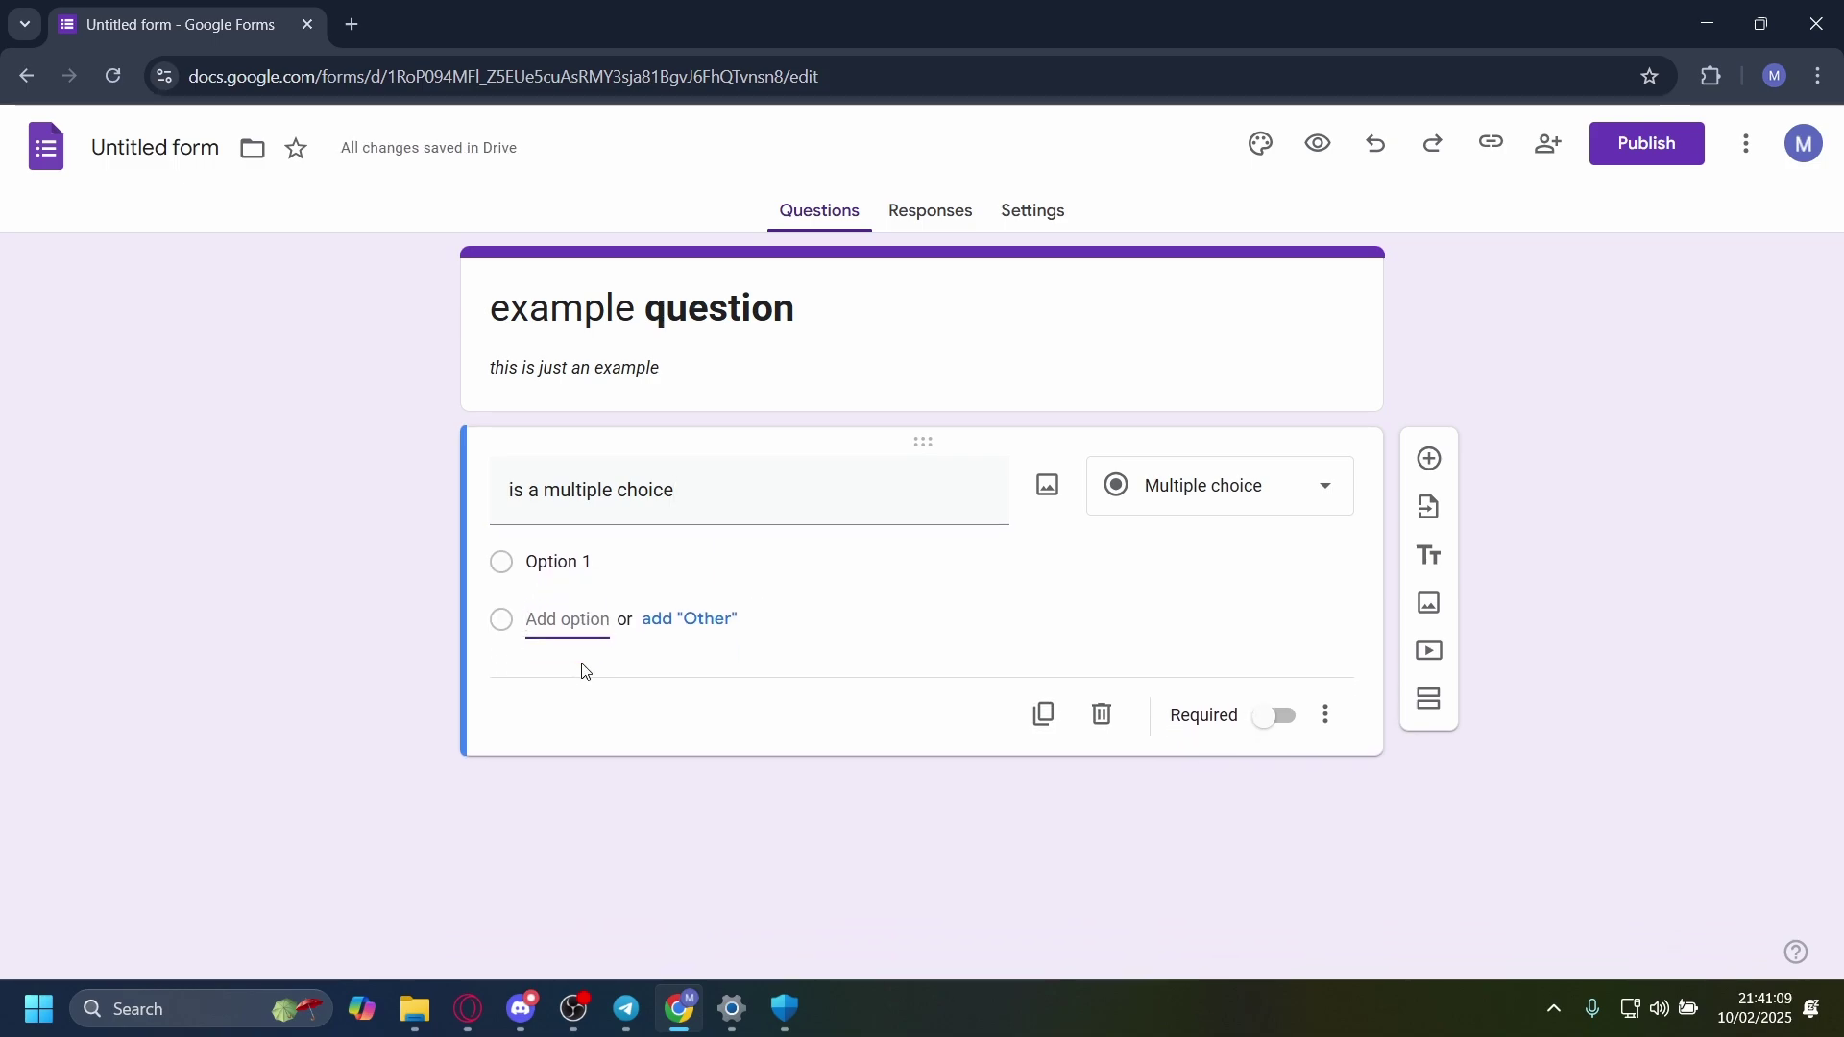
{"action": "type", "text": "option 2"}
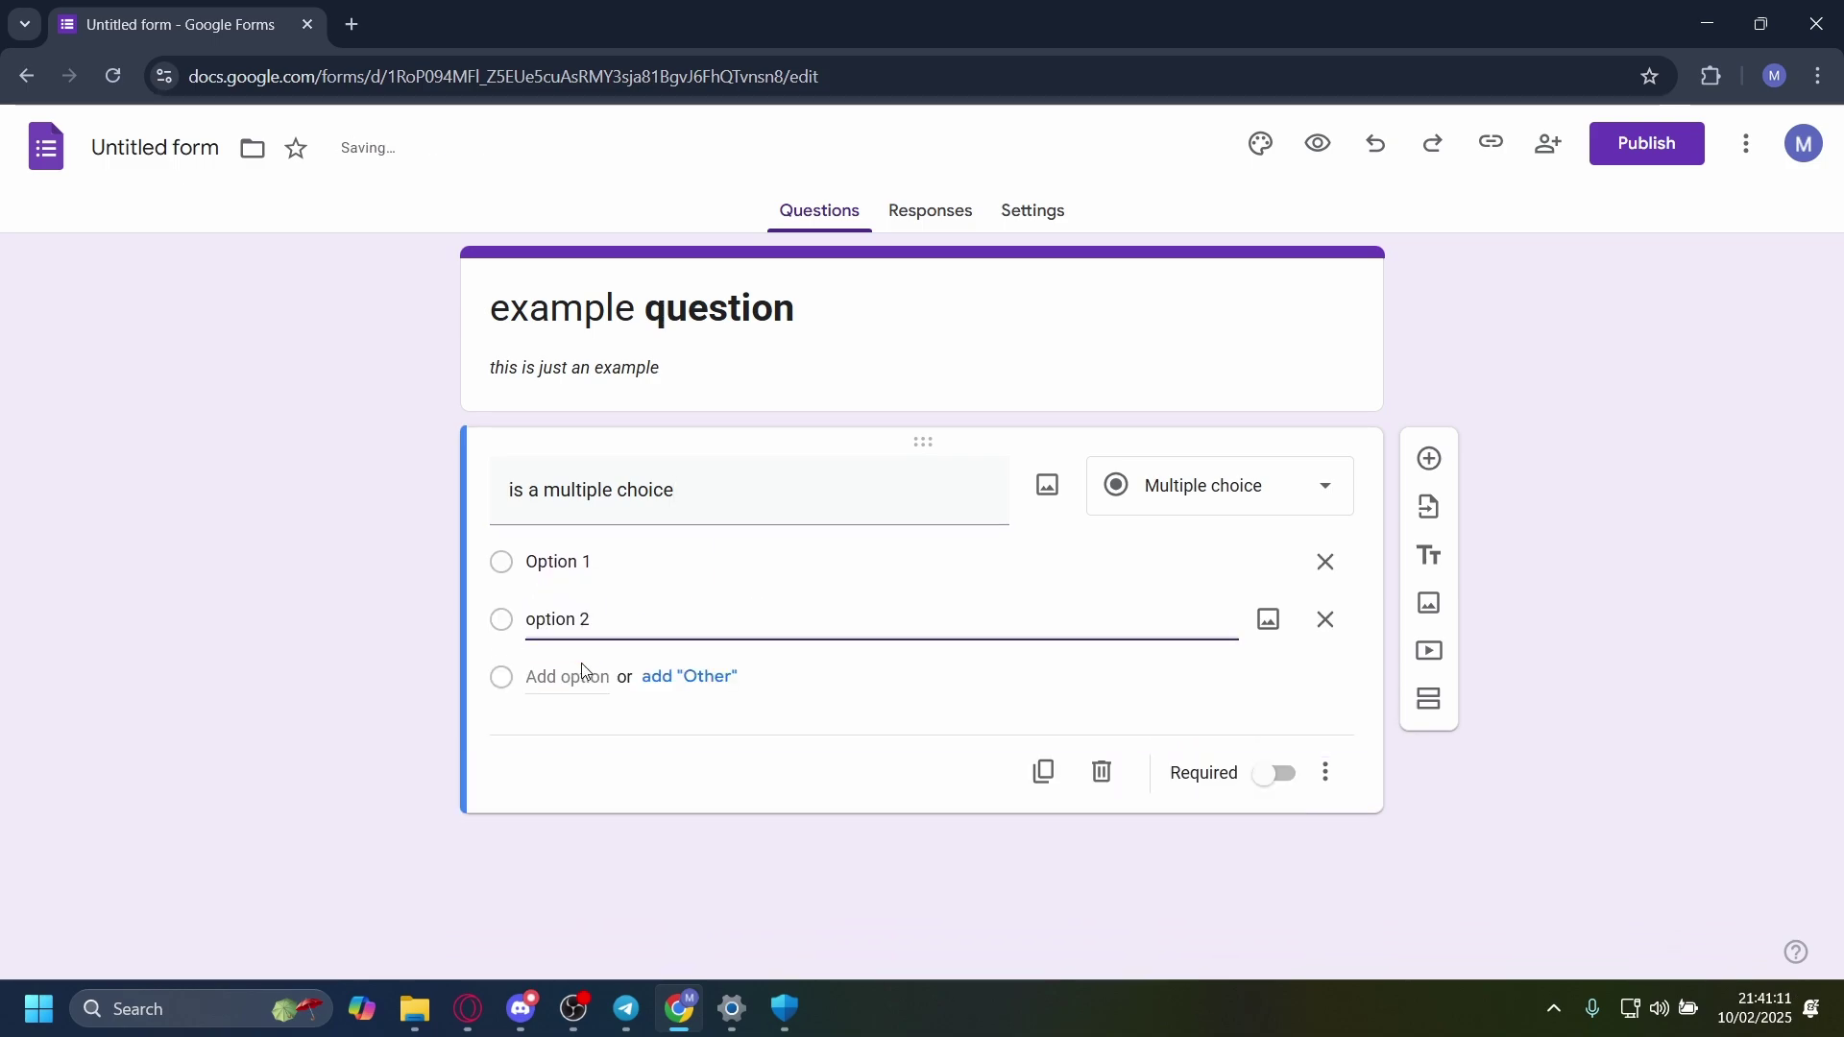
{"action": "left_click", "coordinate": [583, 672]}
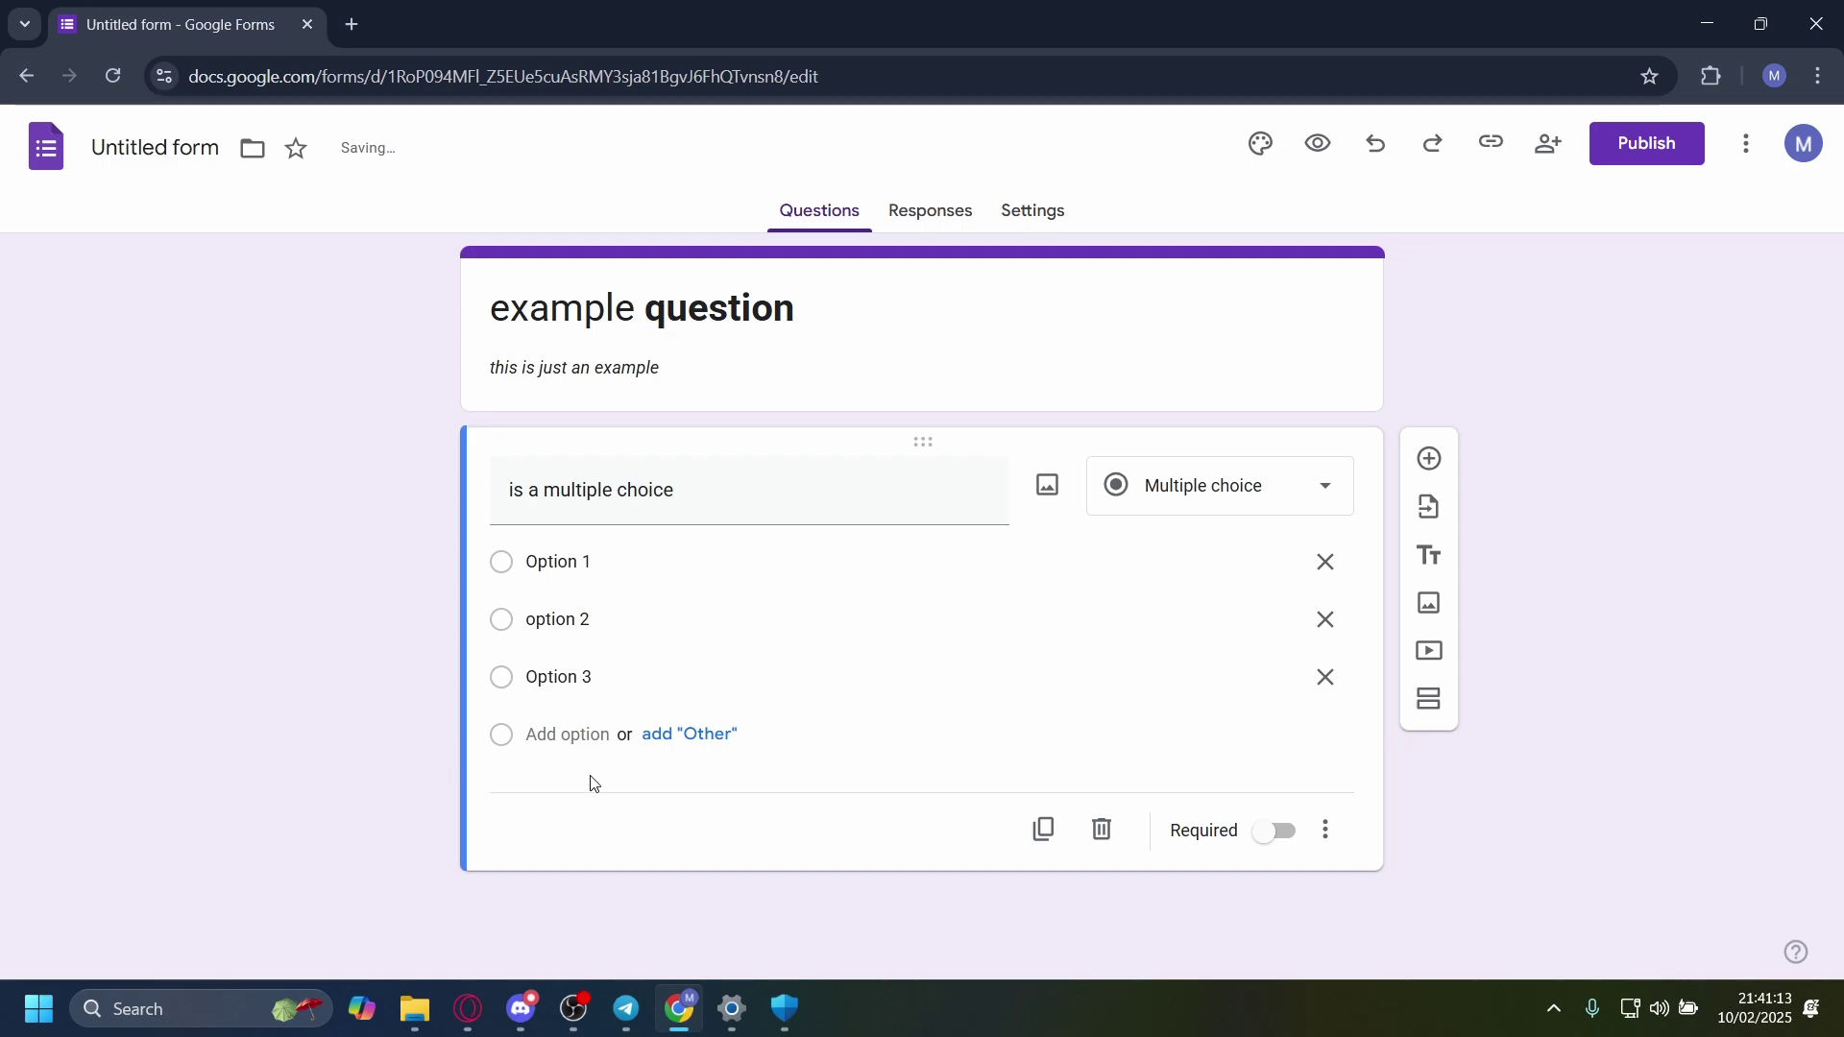
{"action": "left_click", "coordinate": [688, 736]}
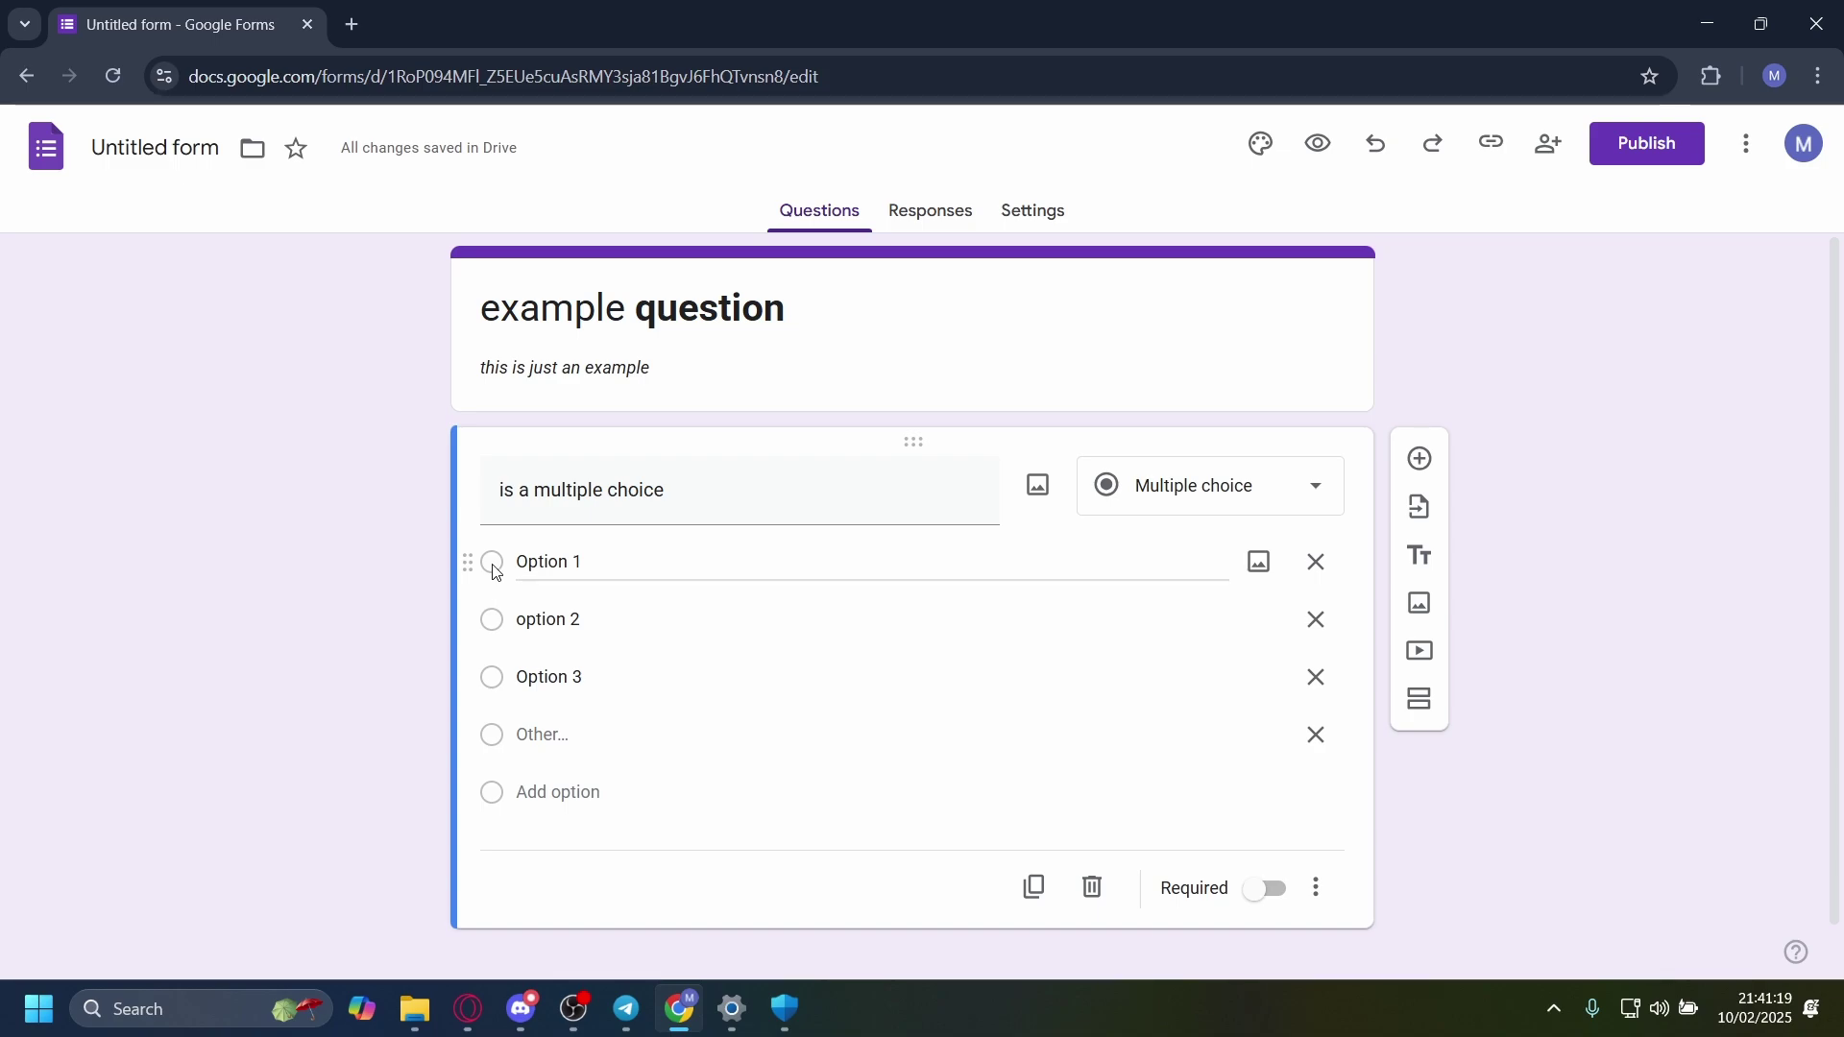
{"action": "mouse_move", "coordinate": [465, 677]}
{"action": "left_mouse_down"}
{"action": "mouse_move", "coordinate": [465, 625]}
{"action": "mouse_move", "coordinate": [471, 686]}
{"action": "left_mouse_up"}
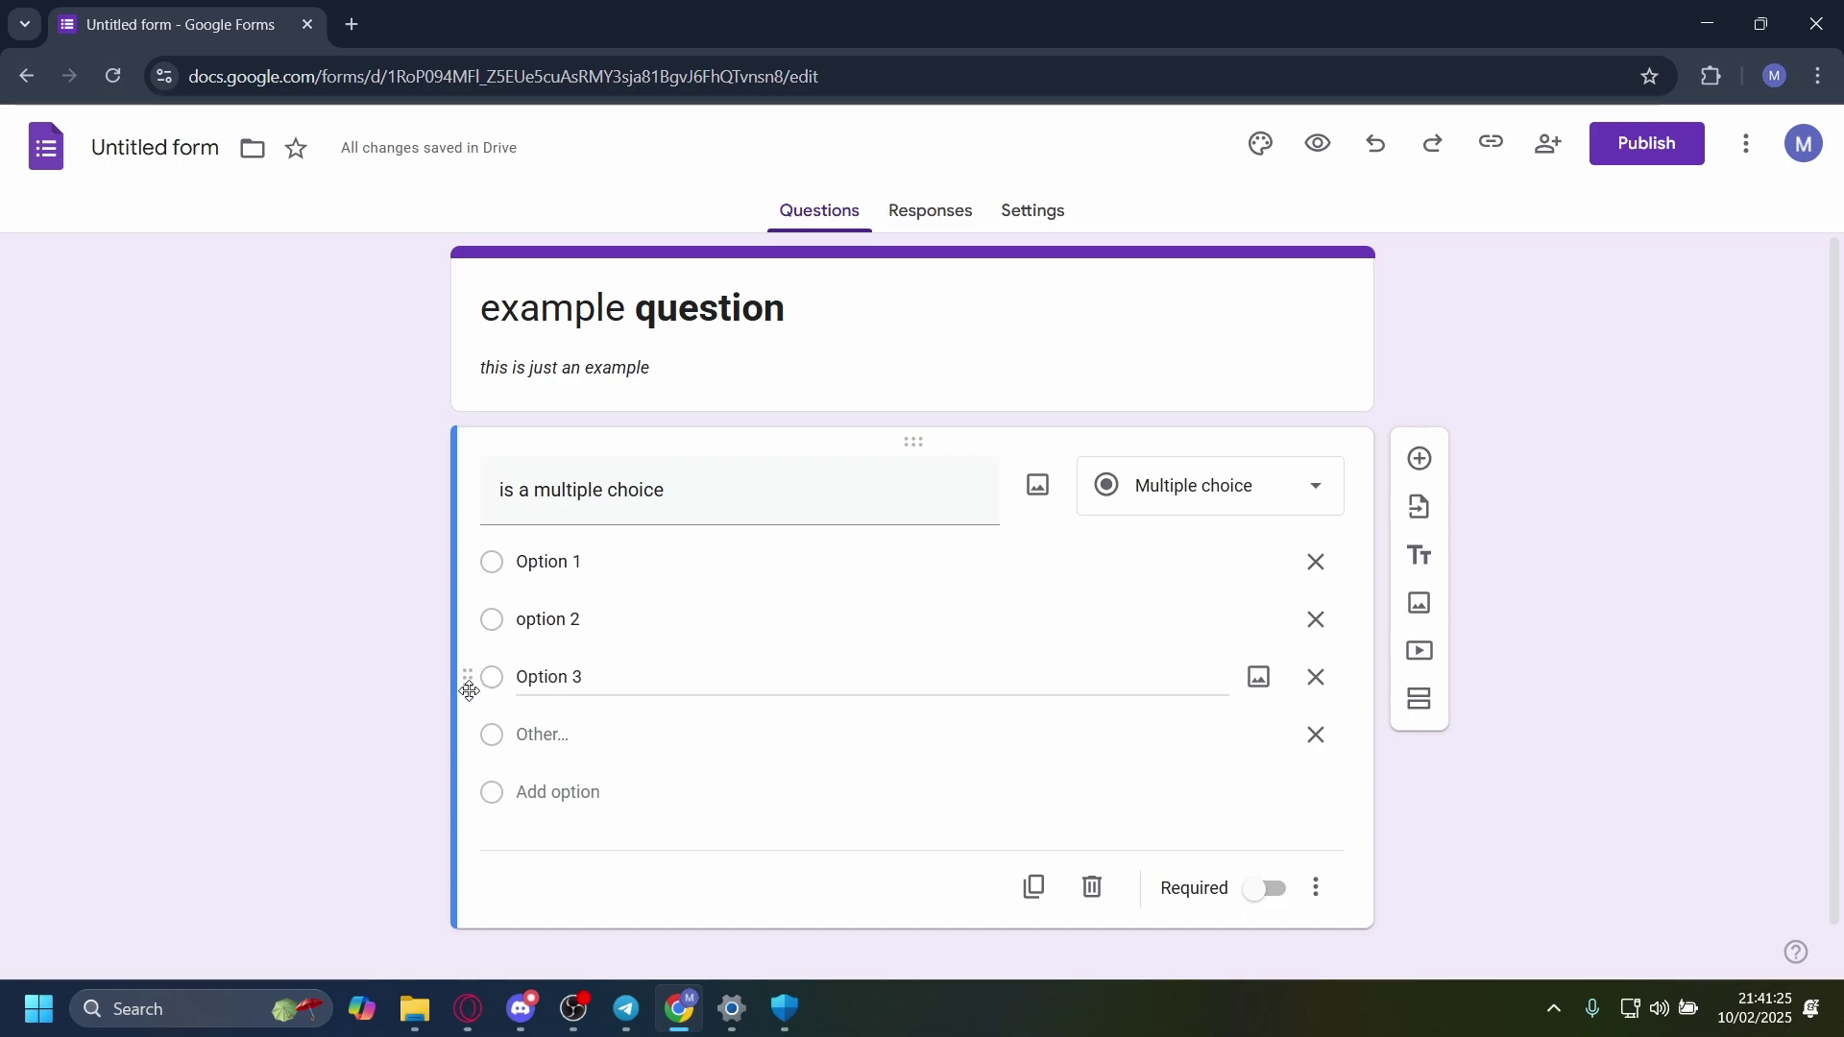
{"action": "left_click_drag", "start_coordinate": [472, 684], "coordinate": [363, 739]}
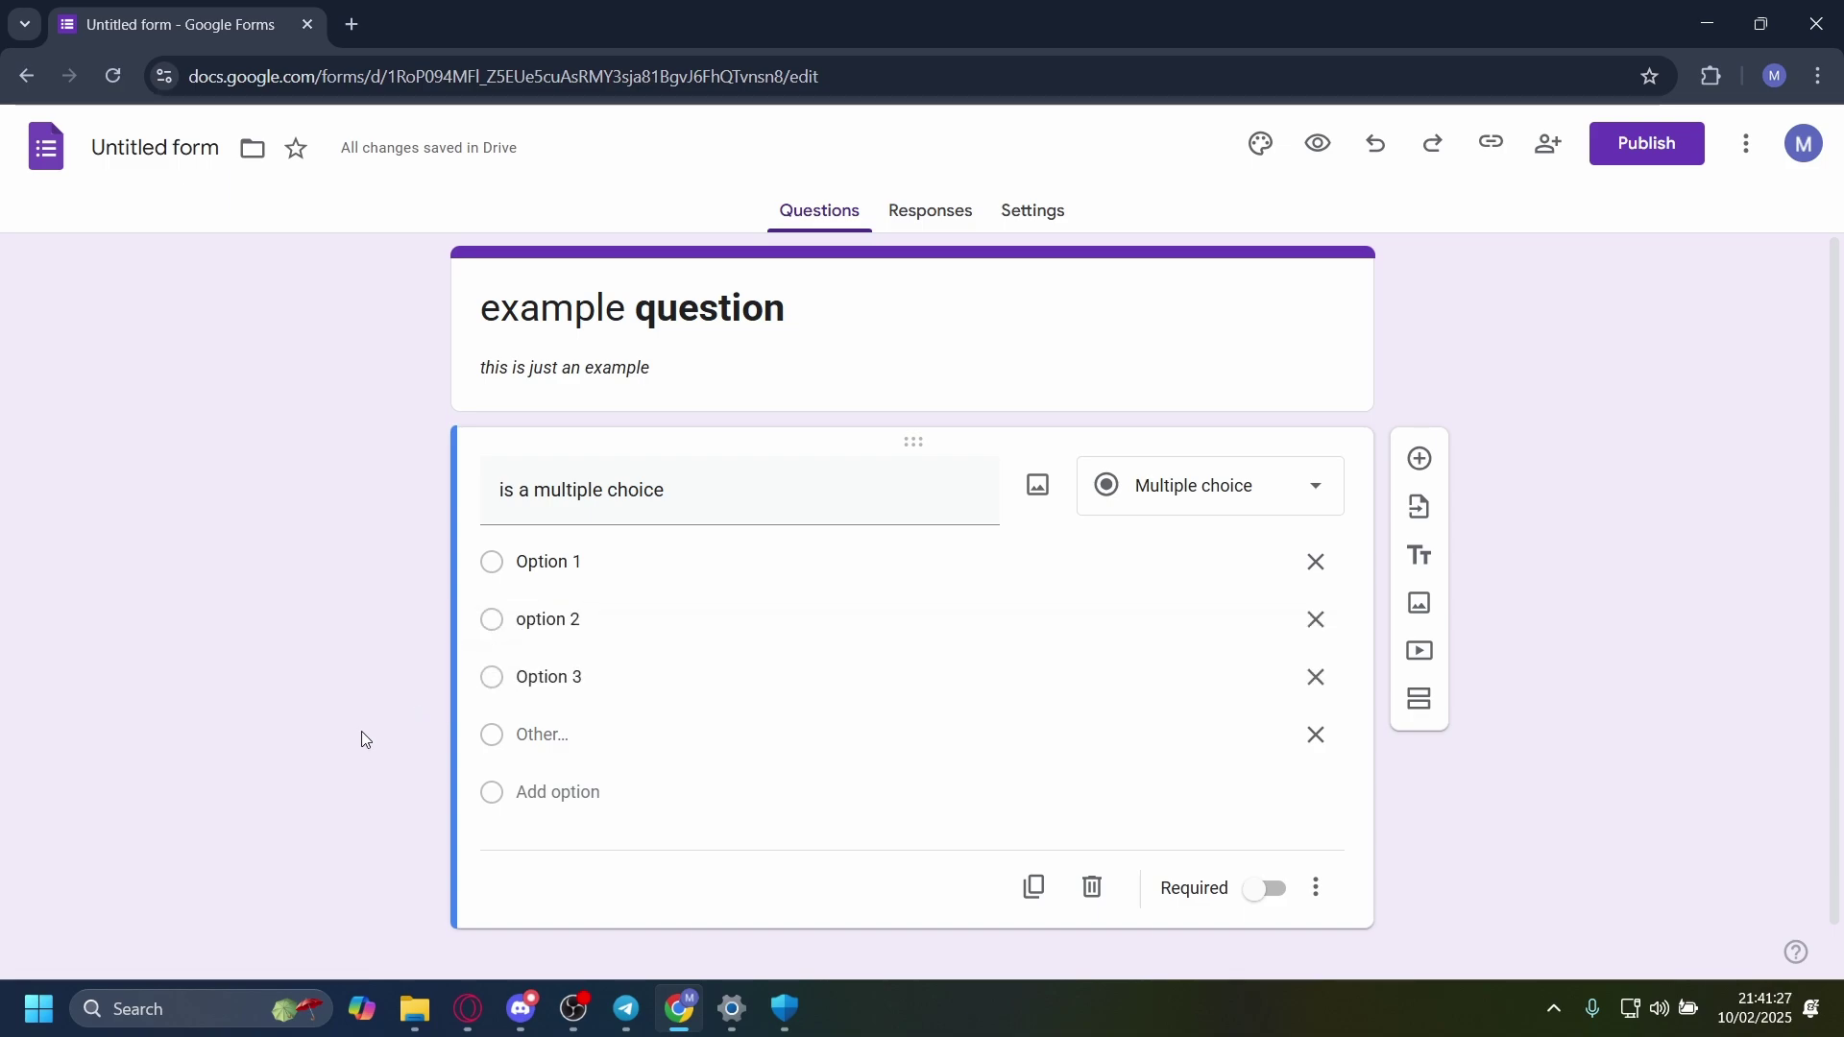
Step: Add a second question of the Checkboxes type with the text "multiple checks"
{"action": "scroll", "coordinate": [363, 739], "scroll_direction": "down", "scroll_amount": 1}
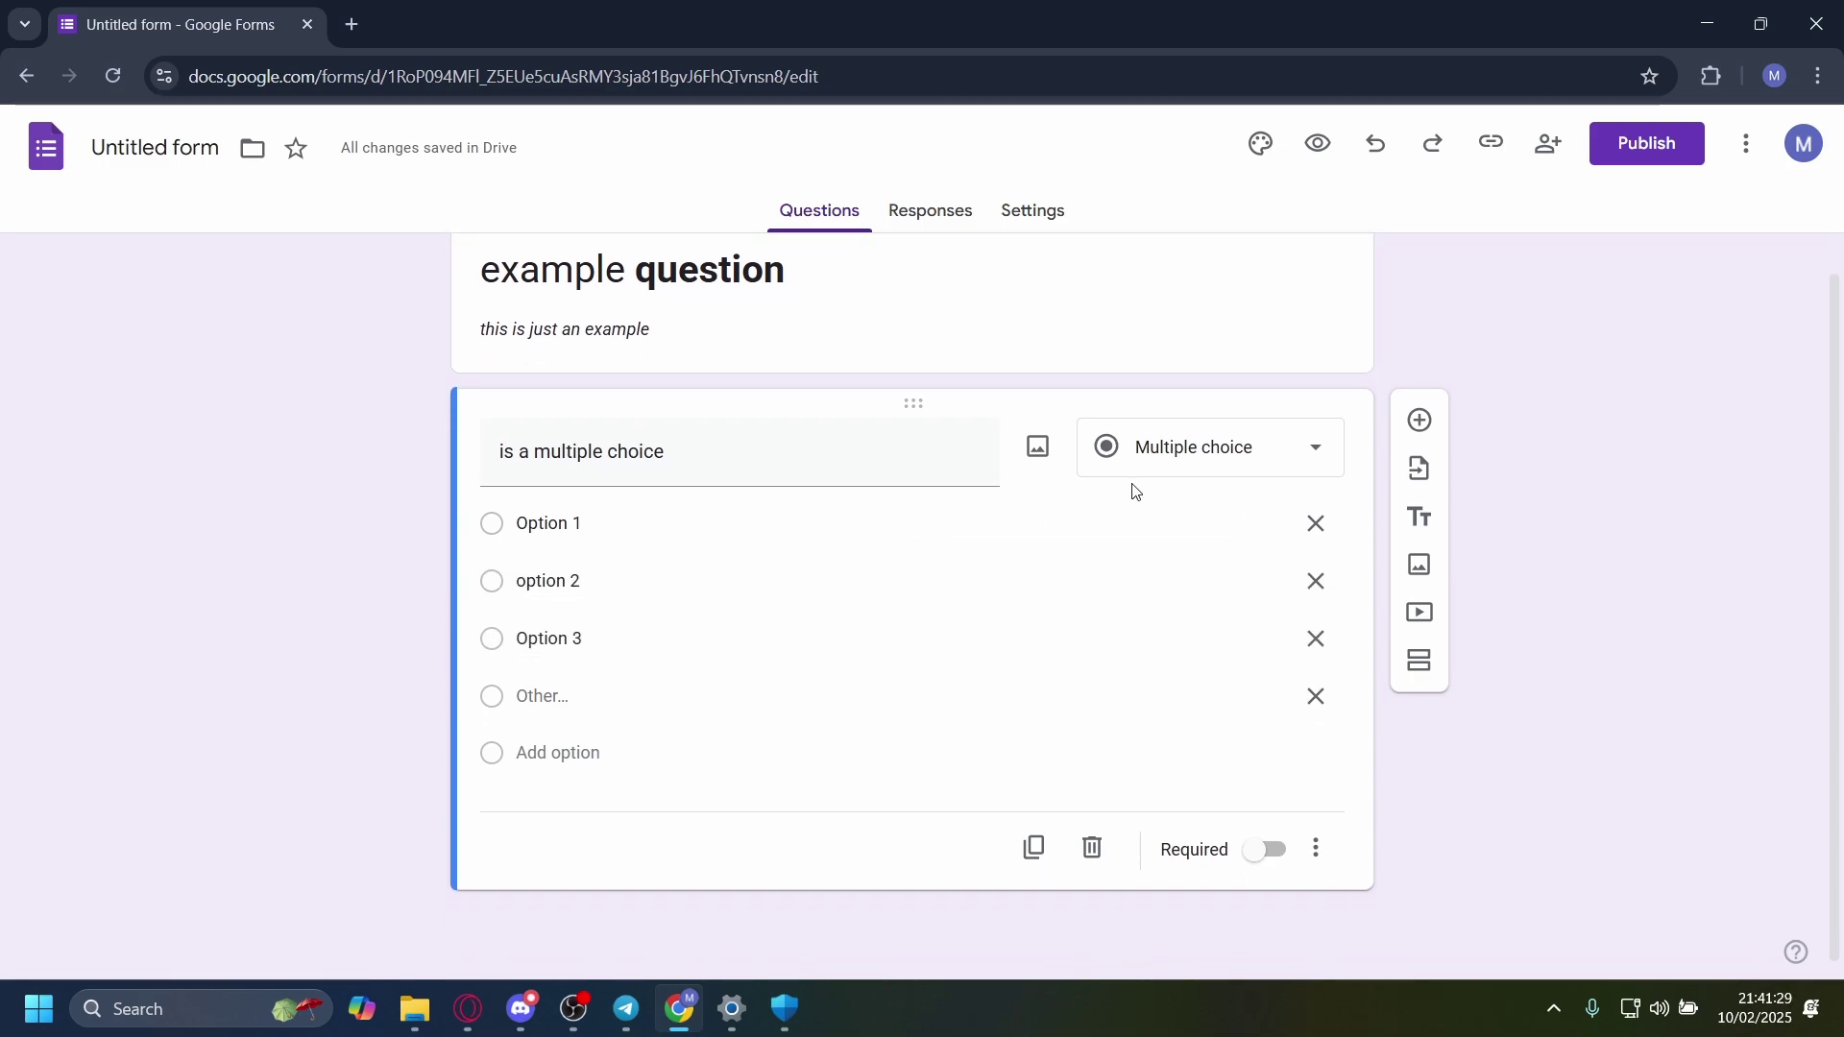
{"action": "left_click", "coordinate": [1427, 420]}
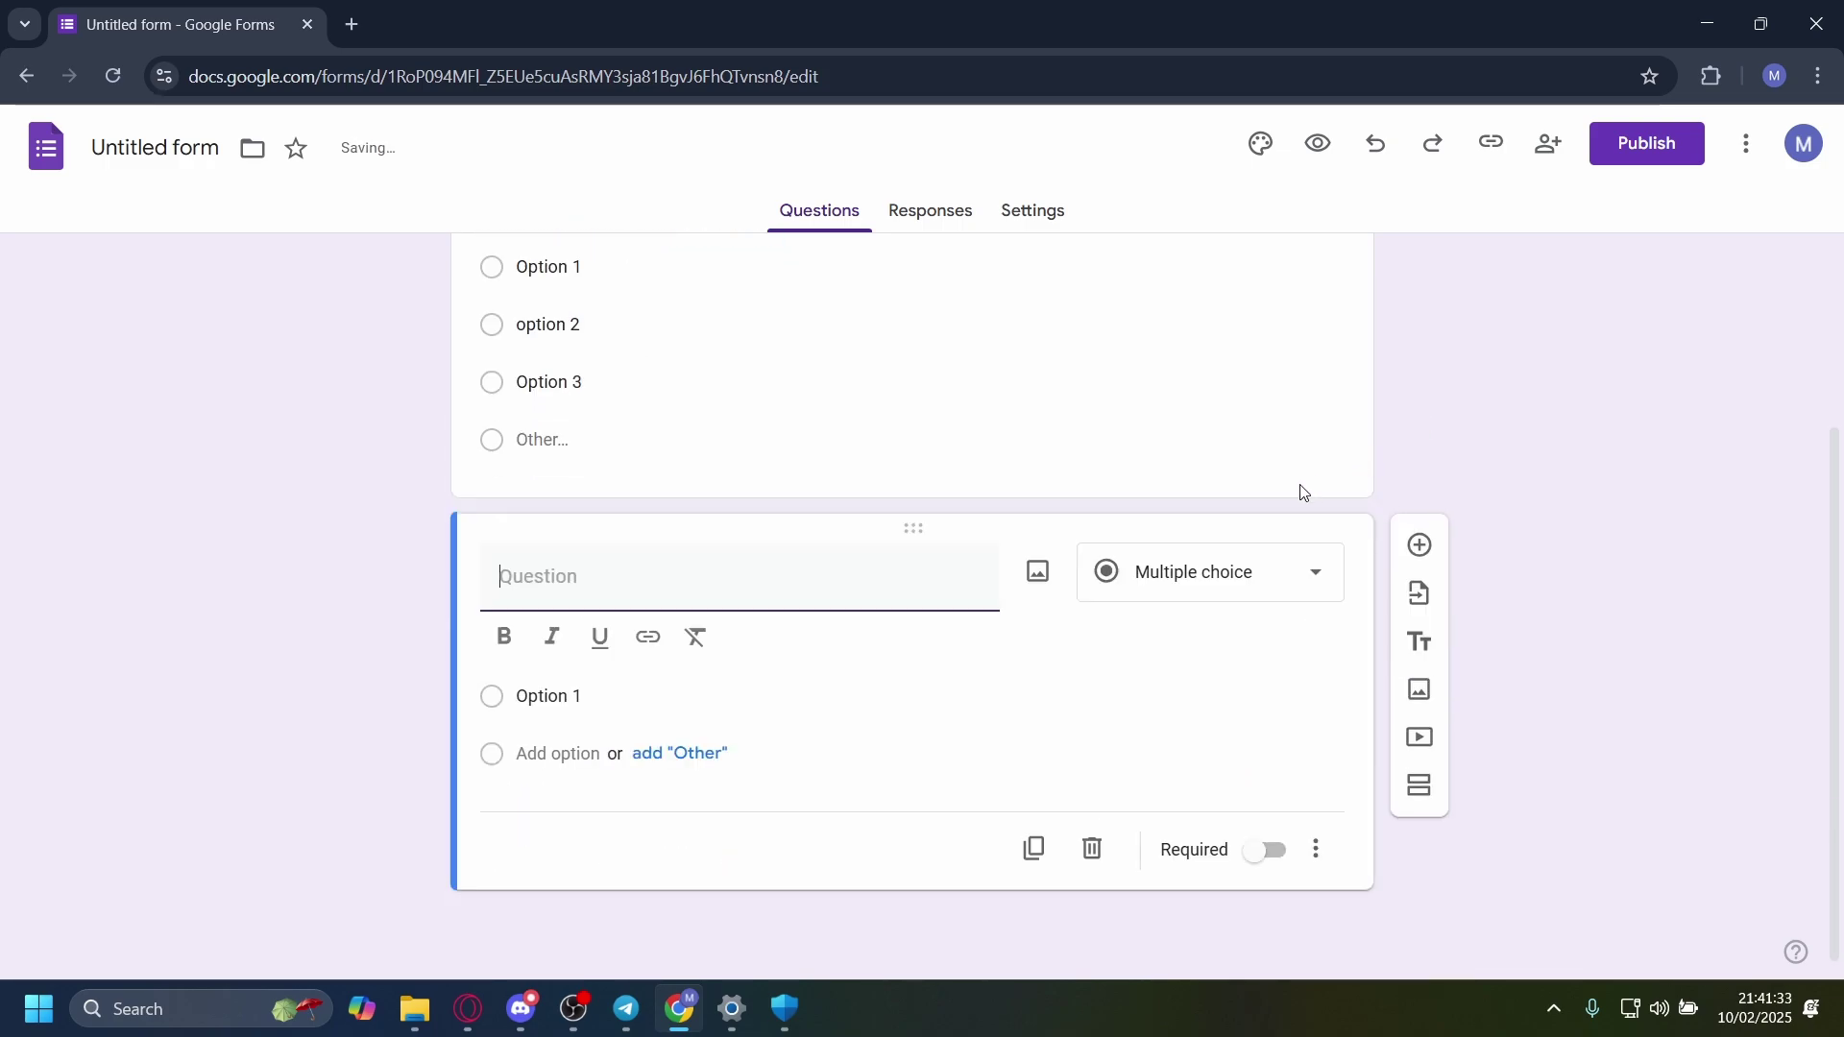
{"action": "left_click", "coordinate": [1204, 573]}
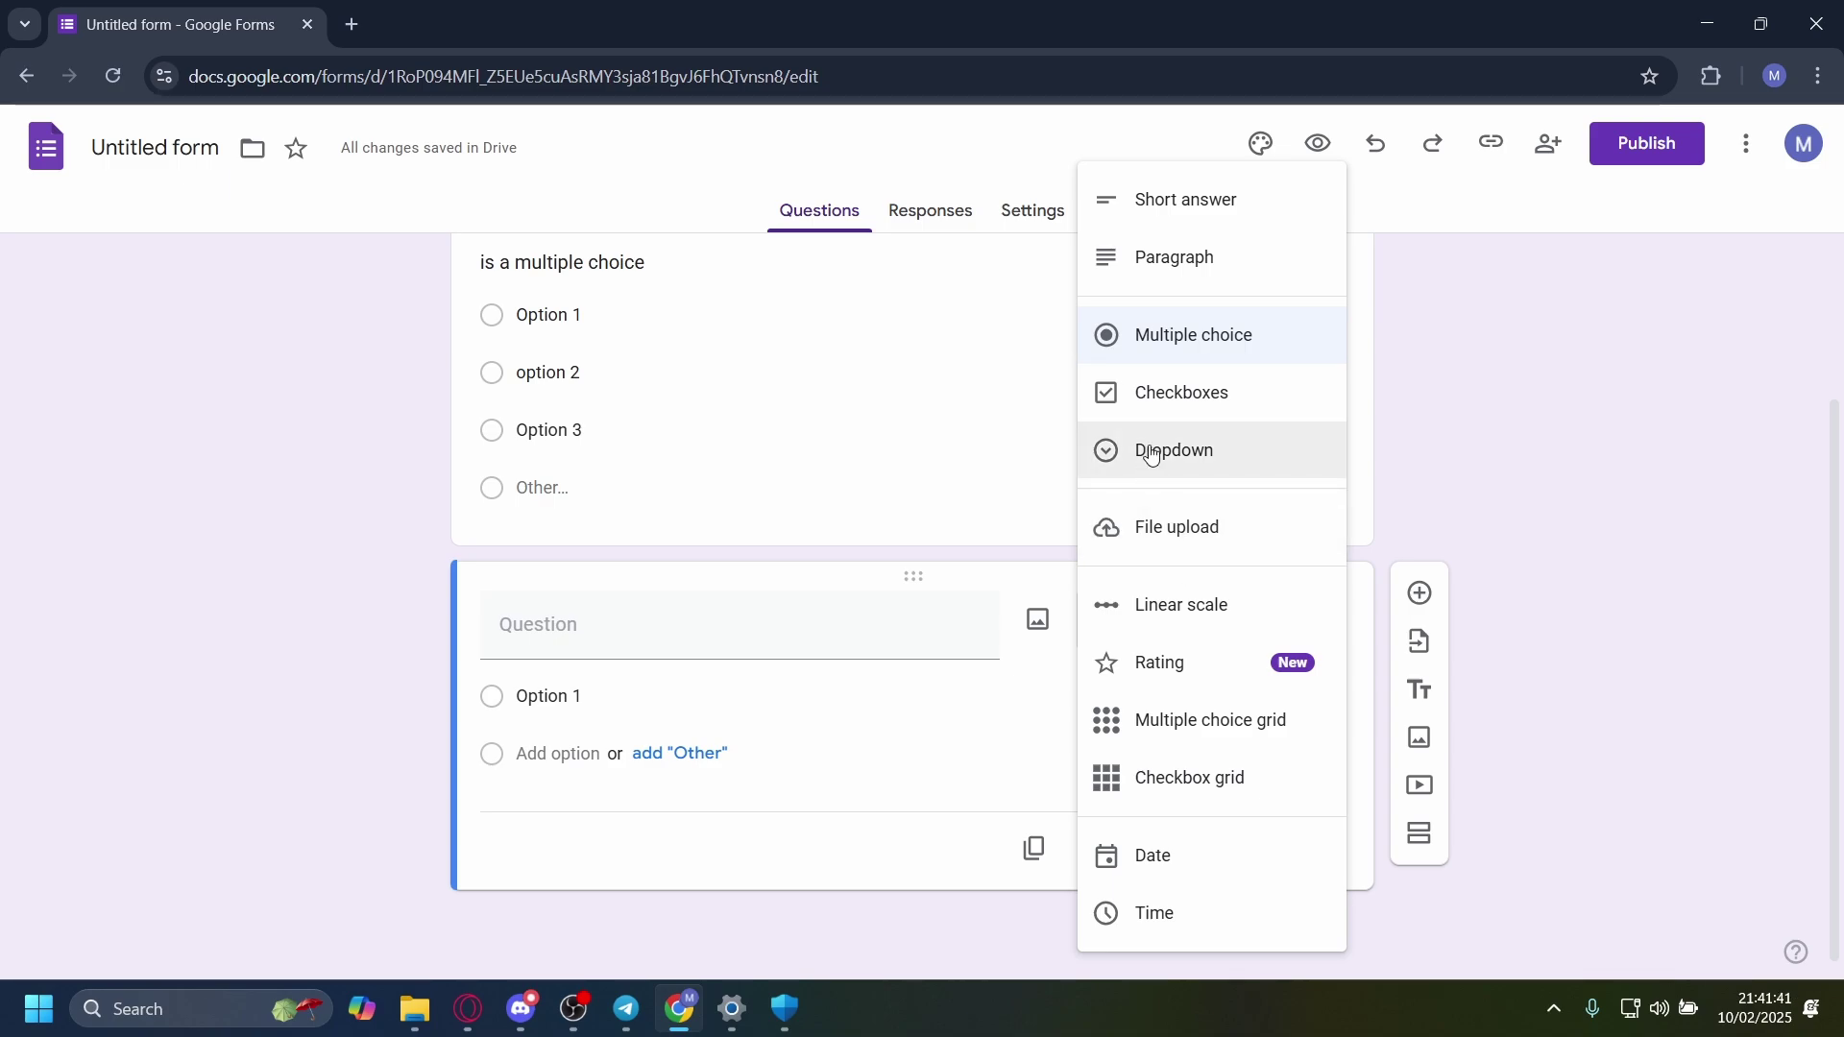
{"action": "left_click", "coordinate": [1161, 413]}
{"action": "left_click", "coordinate": [644, 645]}
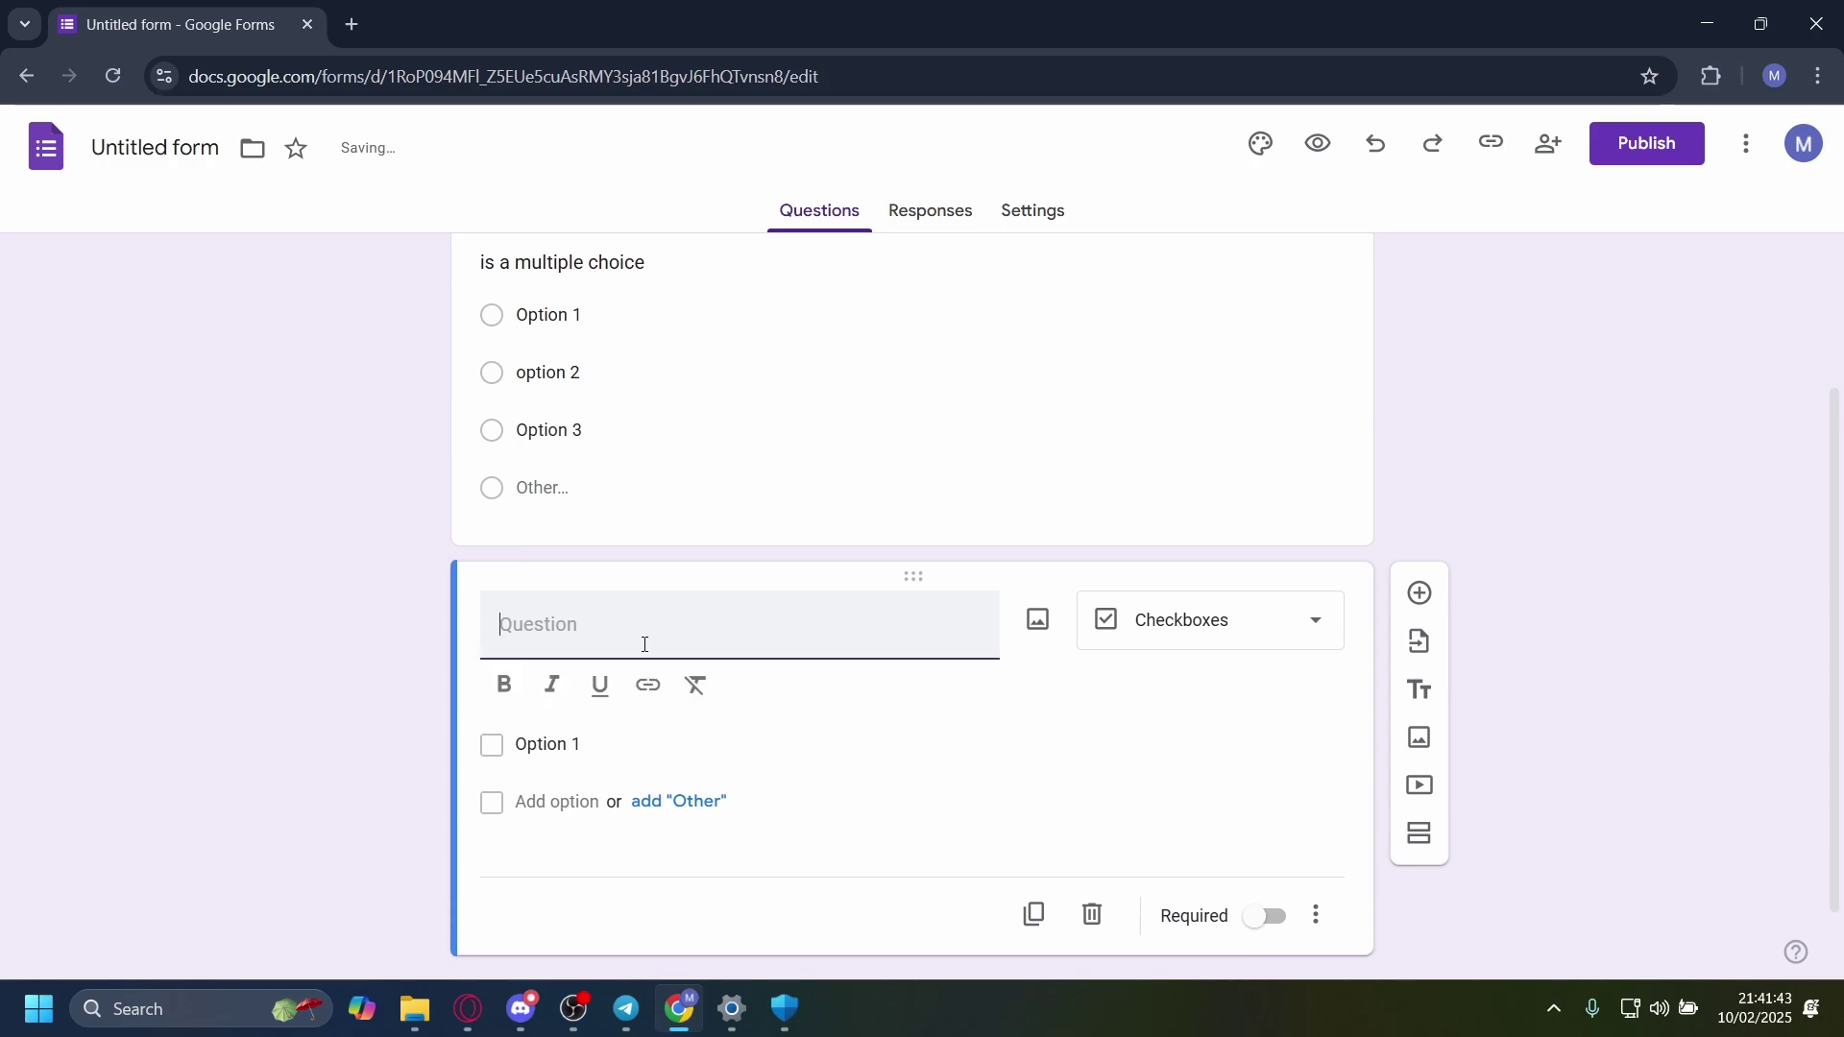
{"action": "type", "text": "multiple checks"}
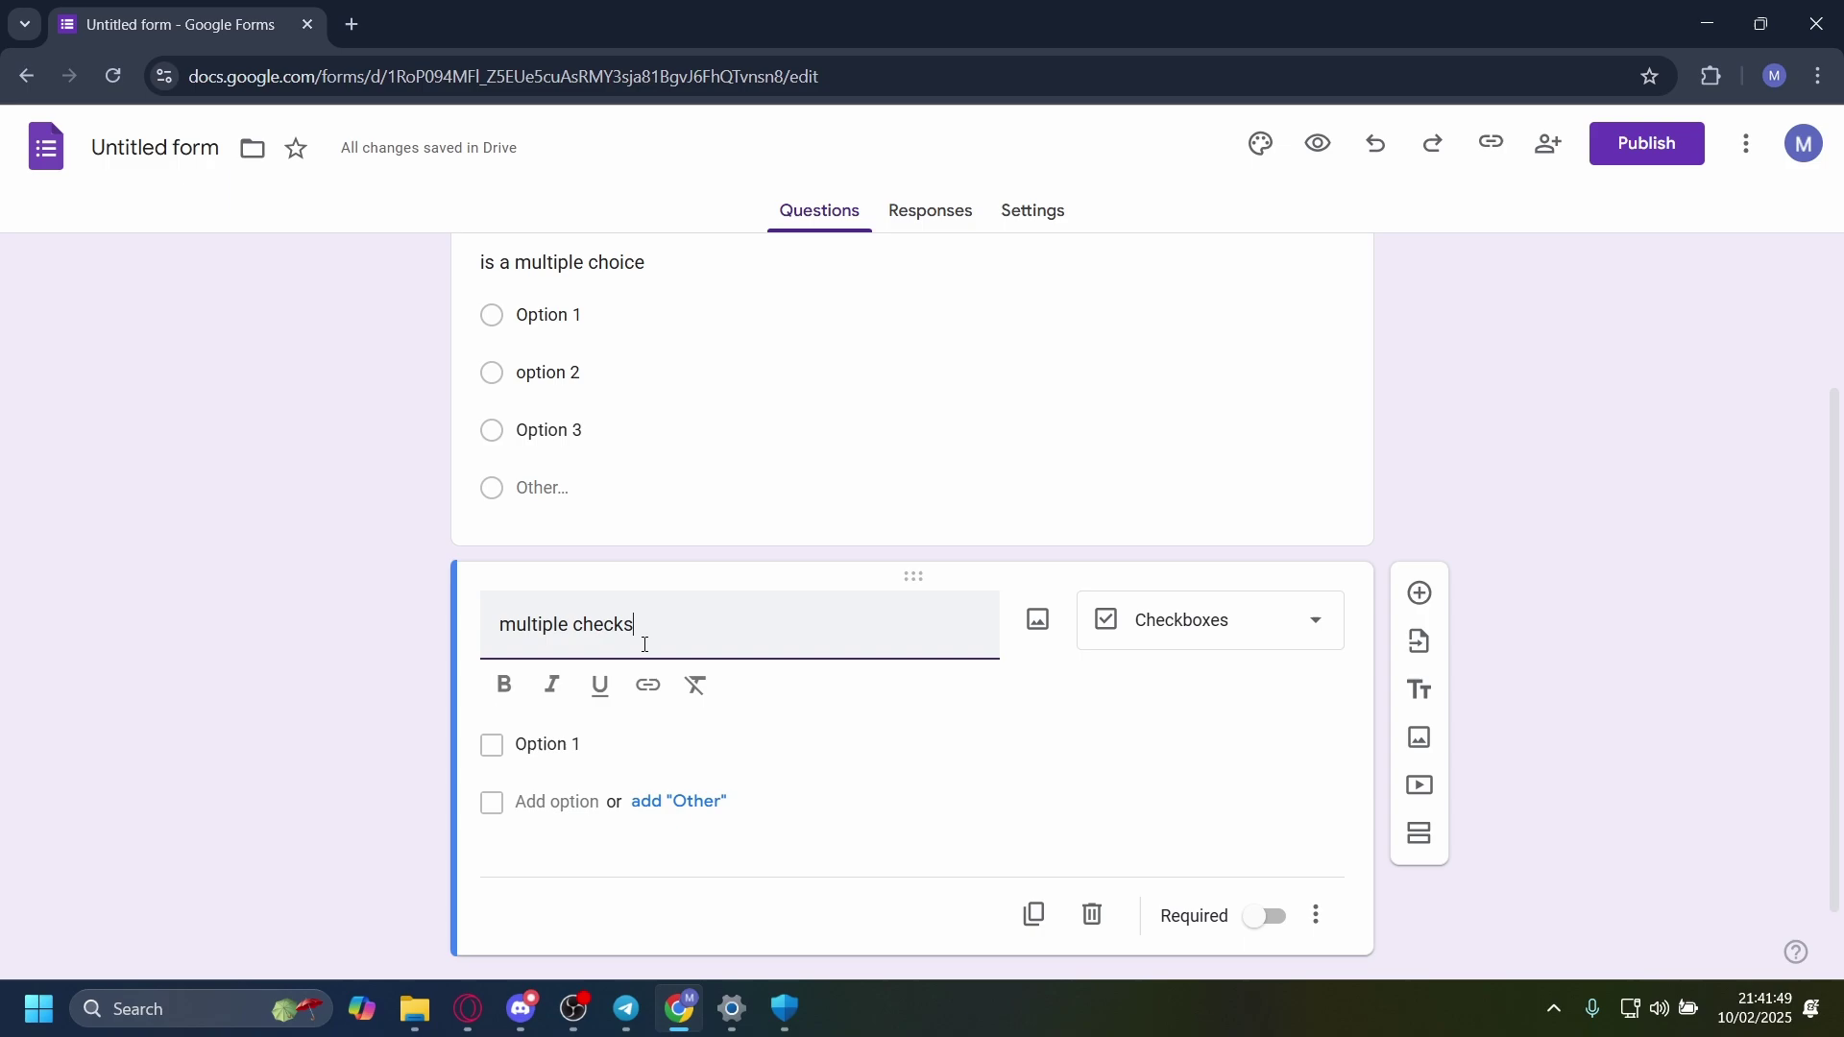
Step: Add two more default options, Option 2 and Option 3, to the checkbox question
{"action": "left_click", "coordinate": [576, 801]}
{"action": "left_click", "coordinate": [562, 814]}
{"action": "left_click", "coordinate": [428, 882]}
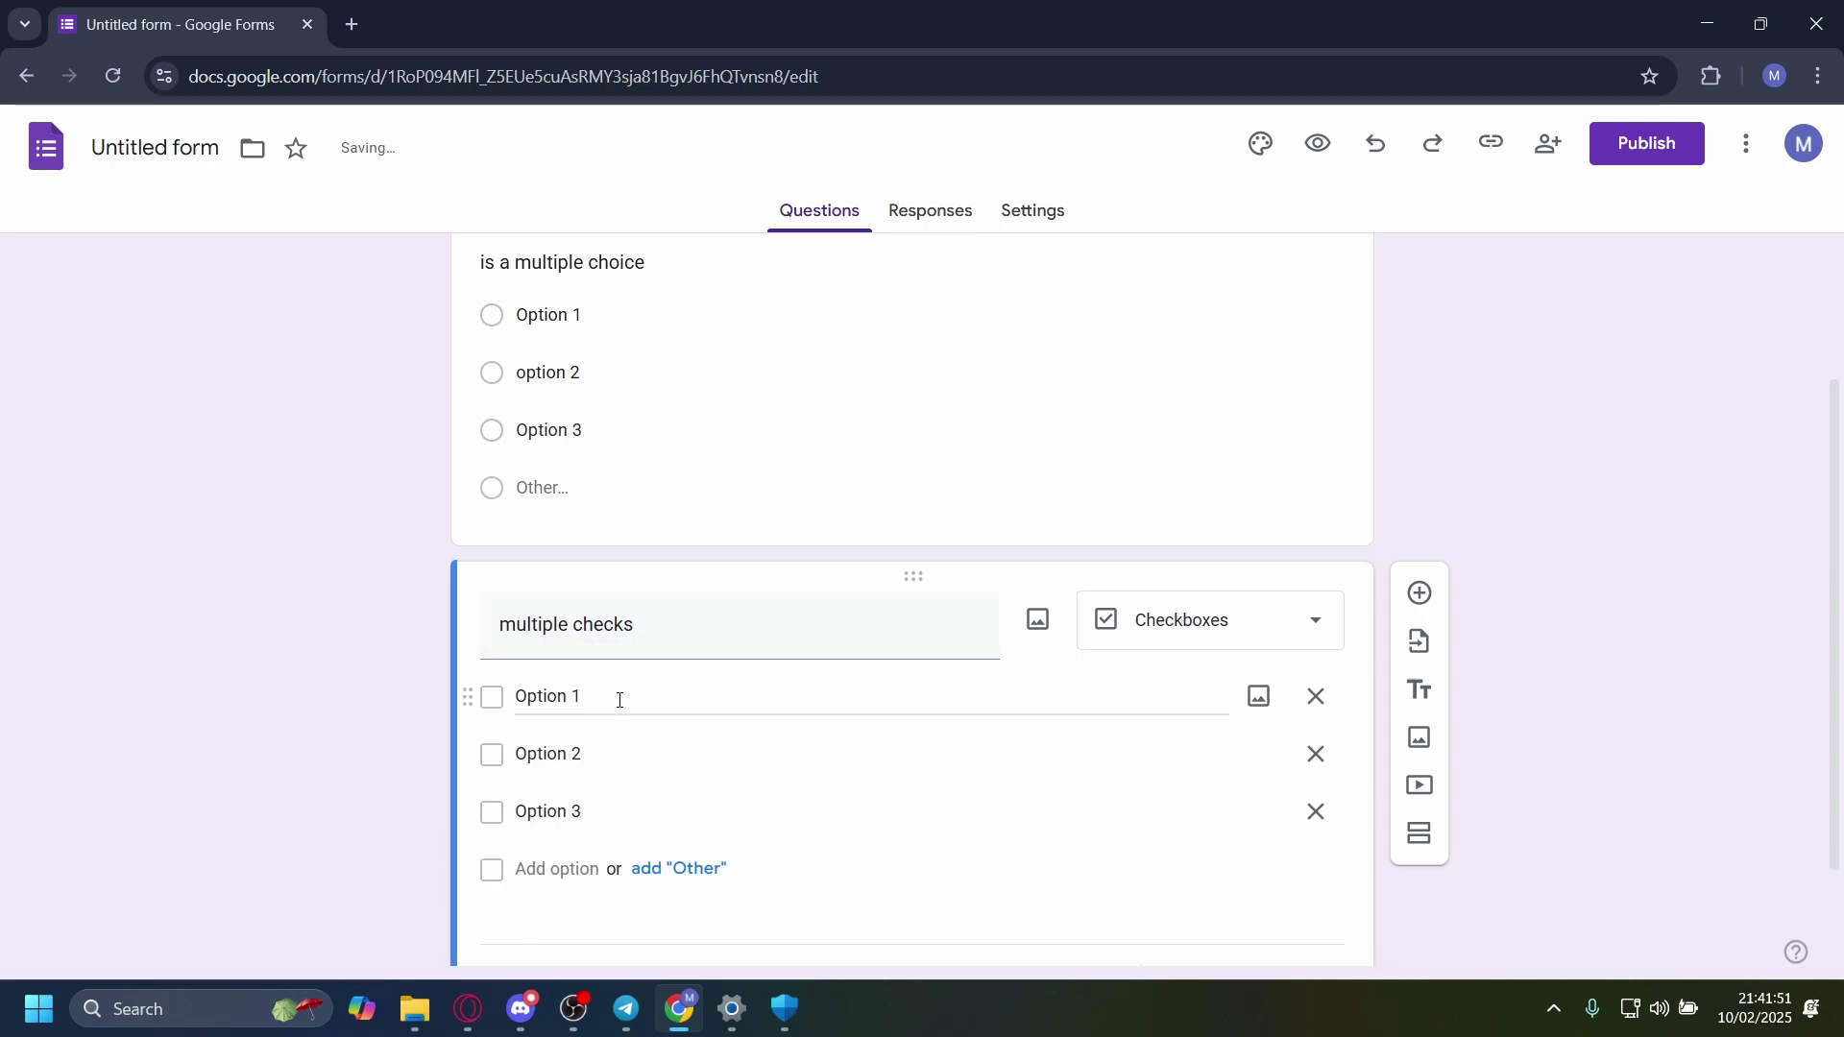
{"action": "left_click", "coordinate": [490, 706]}
{"action": "left_click", "coordinate": [490, 706]}
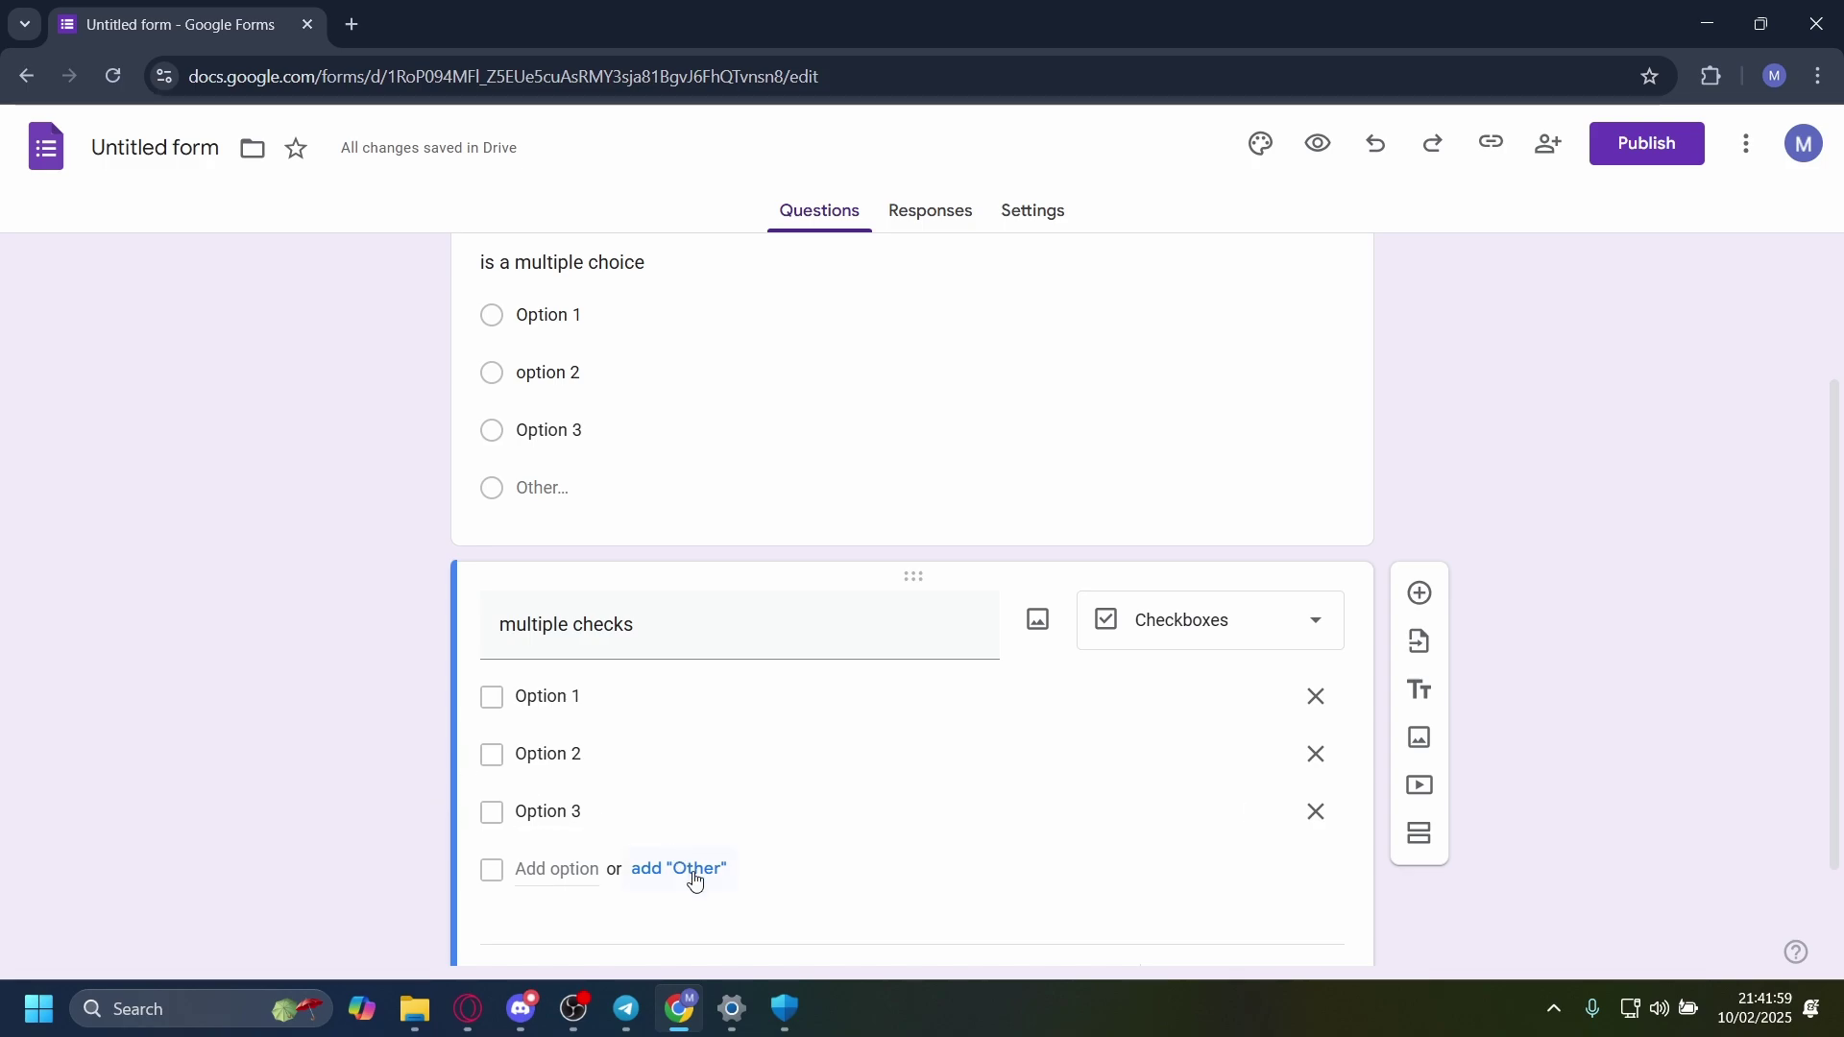
Step: Add a third question of the Short answer type with the text "type whatever"
{"action": "scroll", "coordinate": [691, 872], "scroll_direction": "down", "scroll_amount": 1}
{"action": "scroll", "coordinate": [695, 881], "scroll_direction": "down", "scroll_amount": 1}
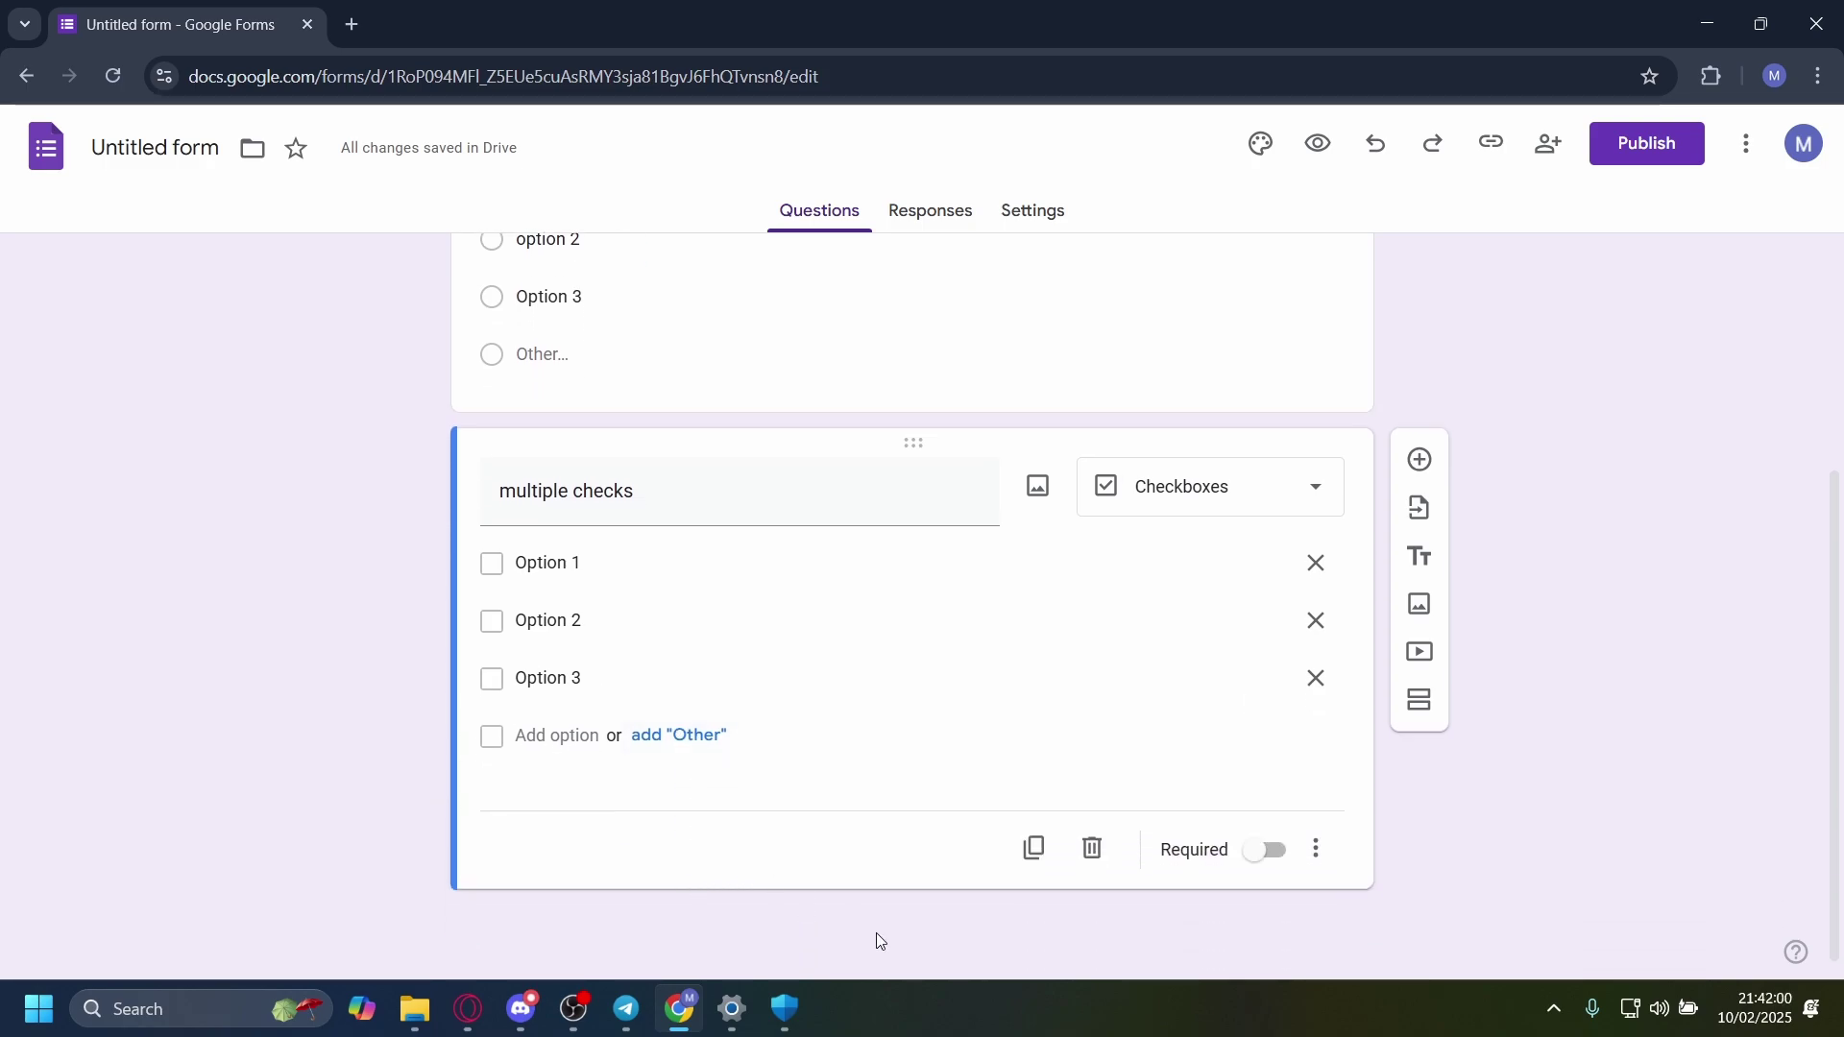
{"action": "left_click", "coordinate": [1418, 461]}
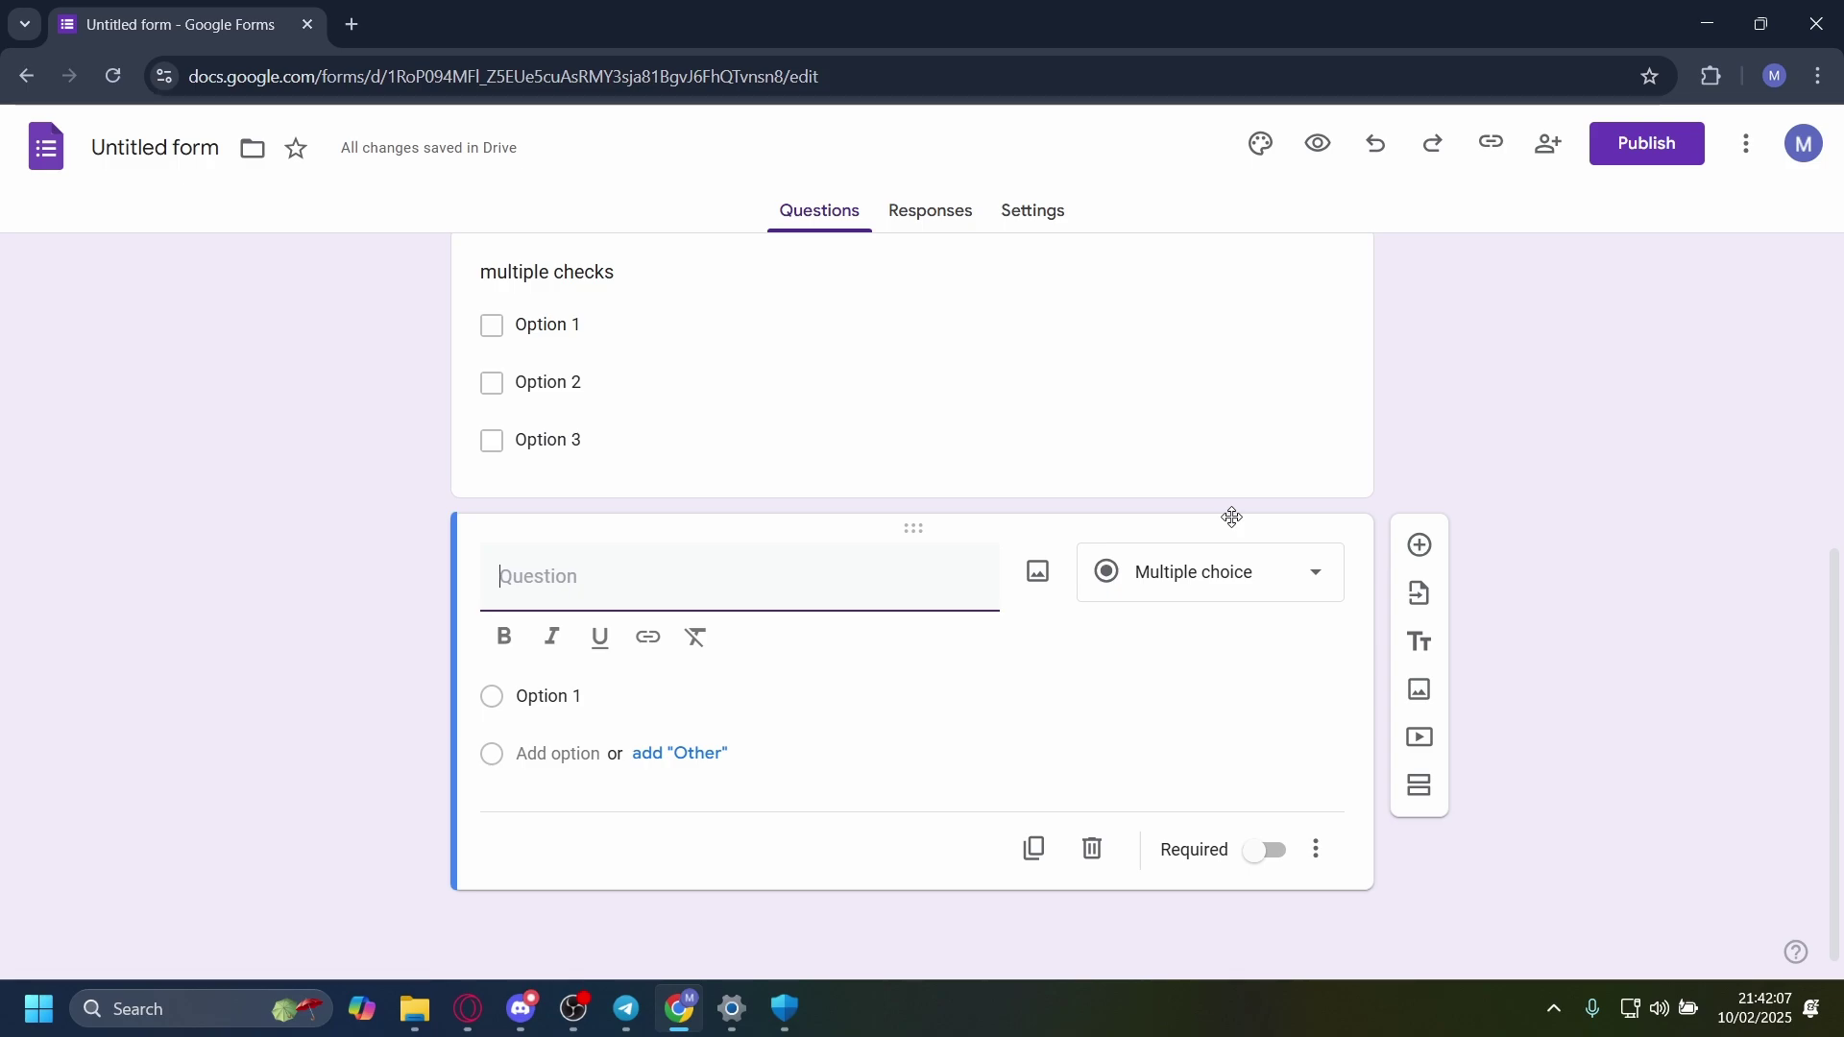
{"action": "left_click", "coordinate": [1206, 586]}
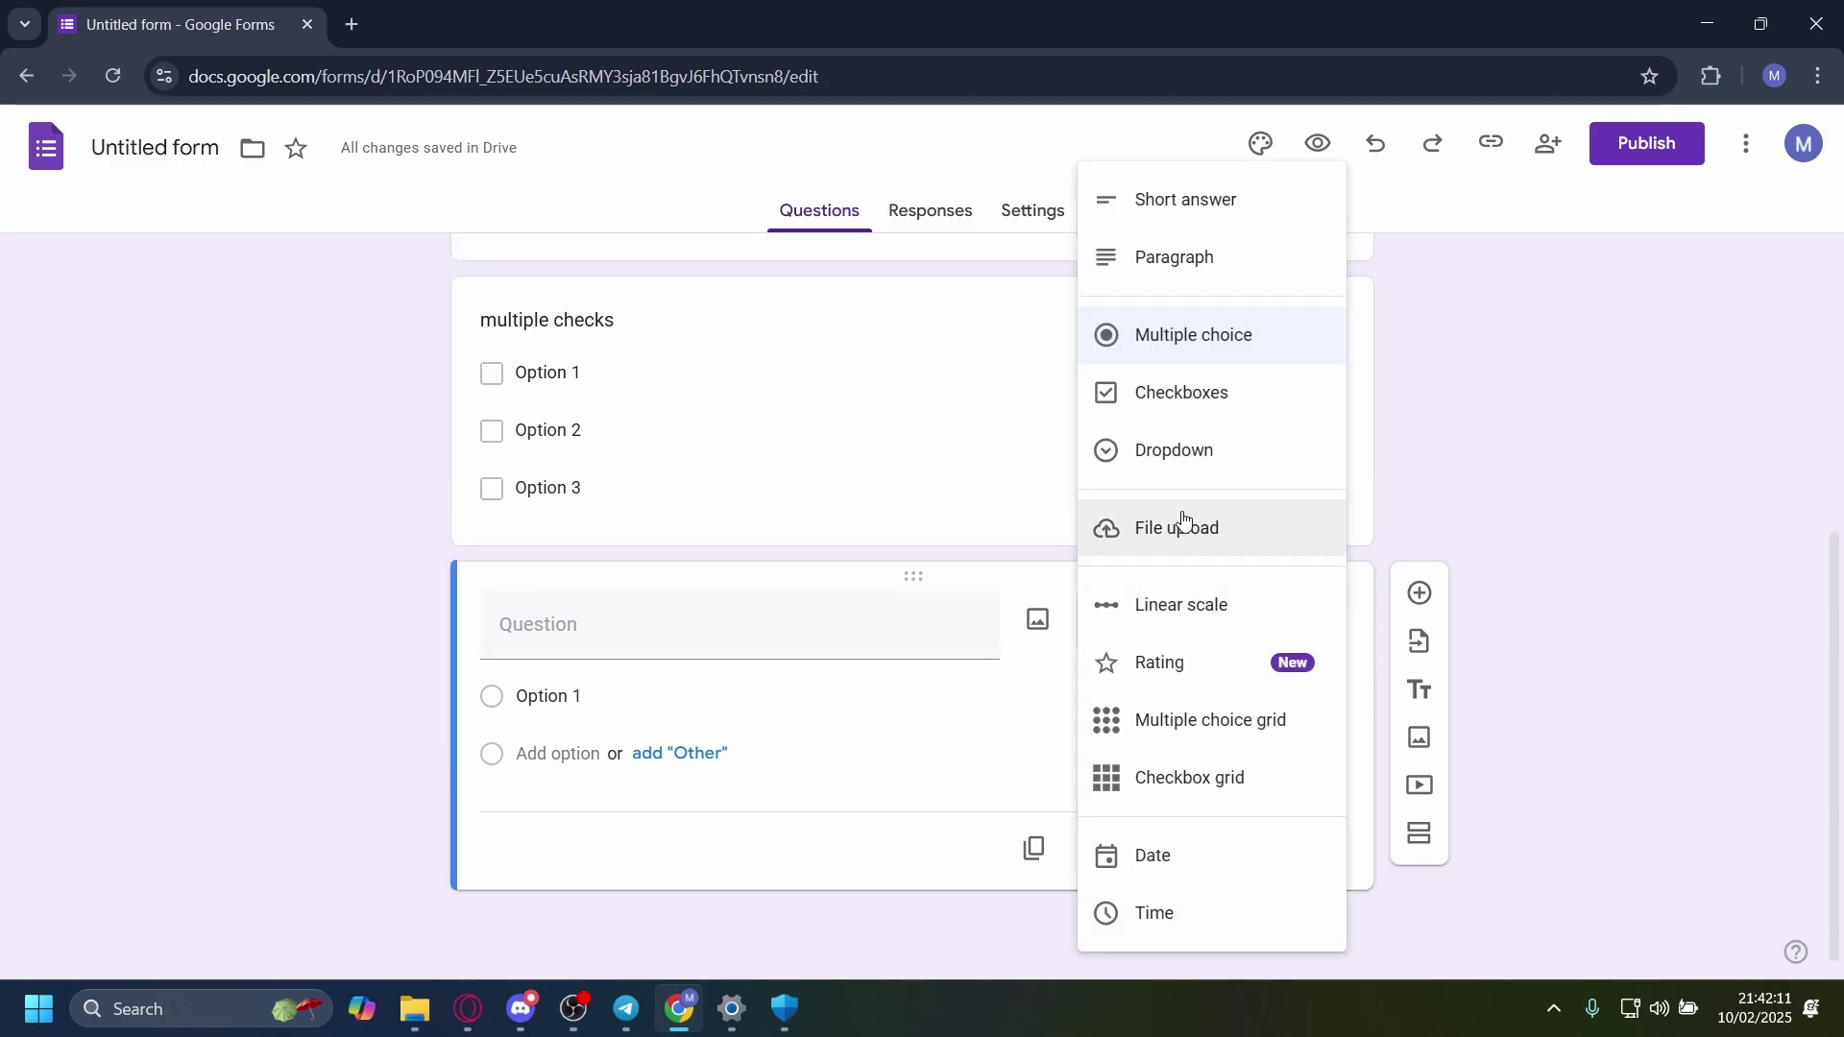
{"action": "left_click", "coordinate": [1234, 210]}
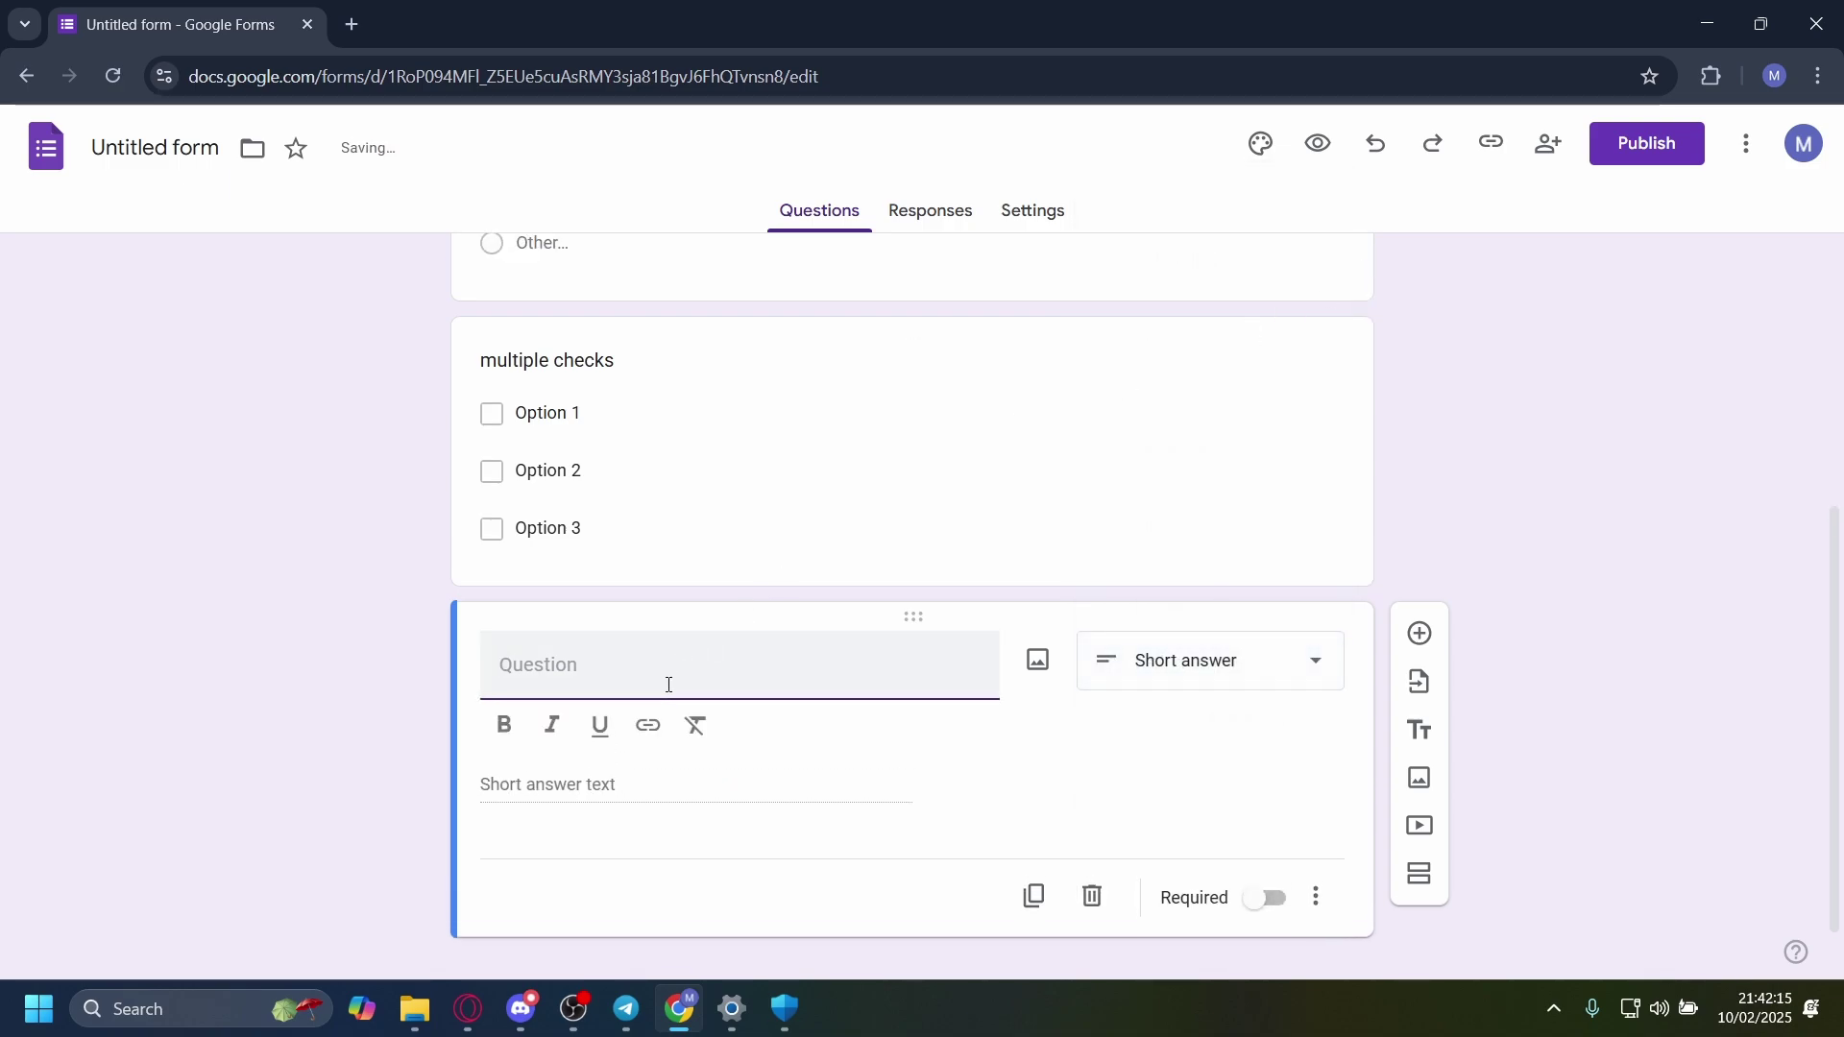
{"action": "type", "text": "type whatever"}
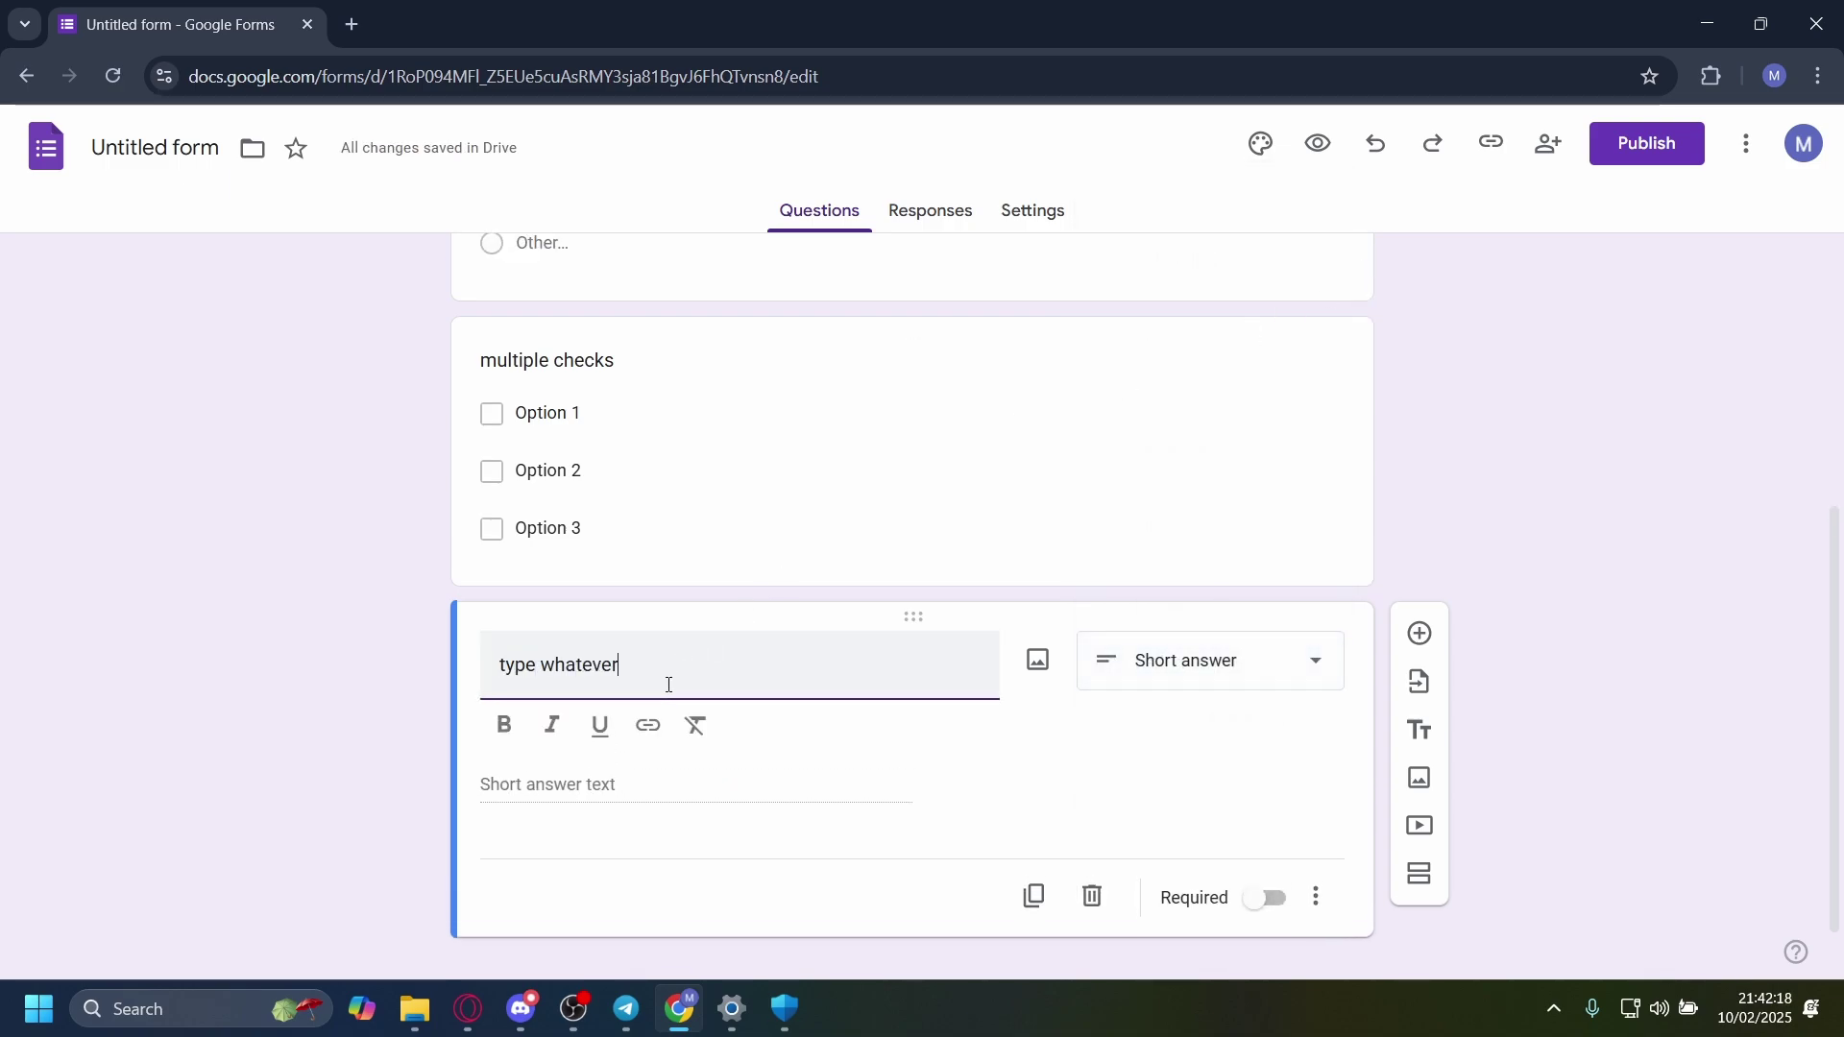
{"action": "left_click", "coordinate": [372, 663]}
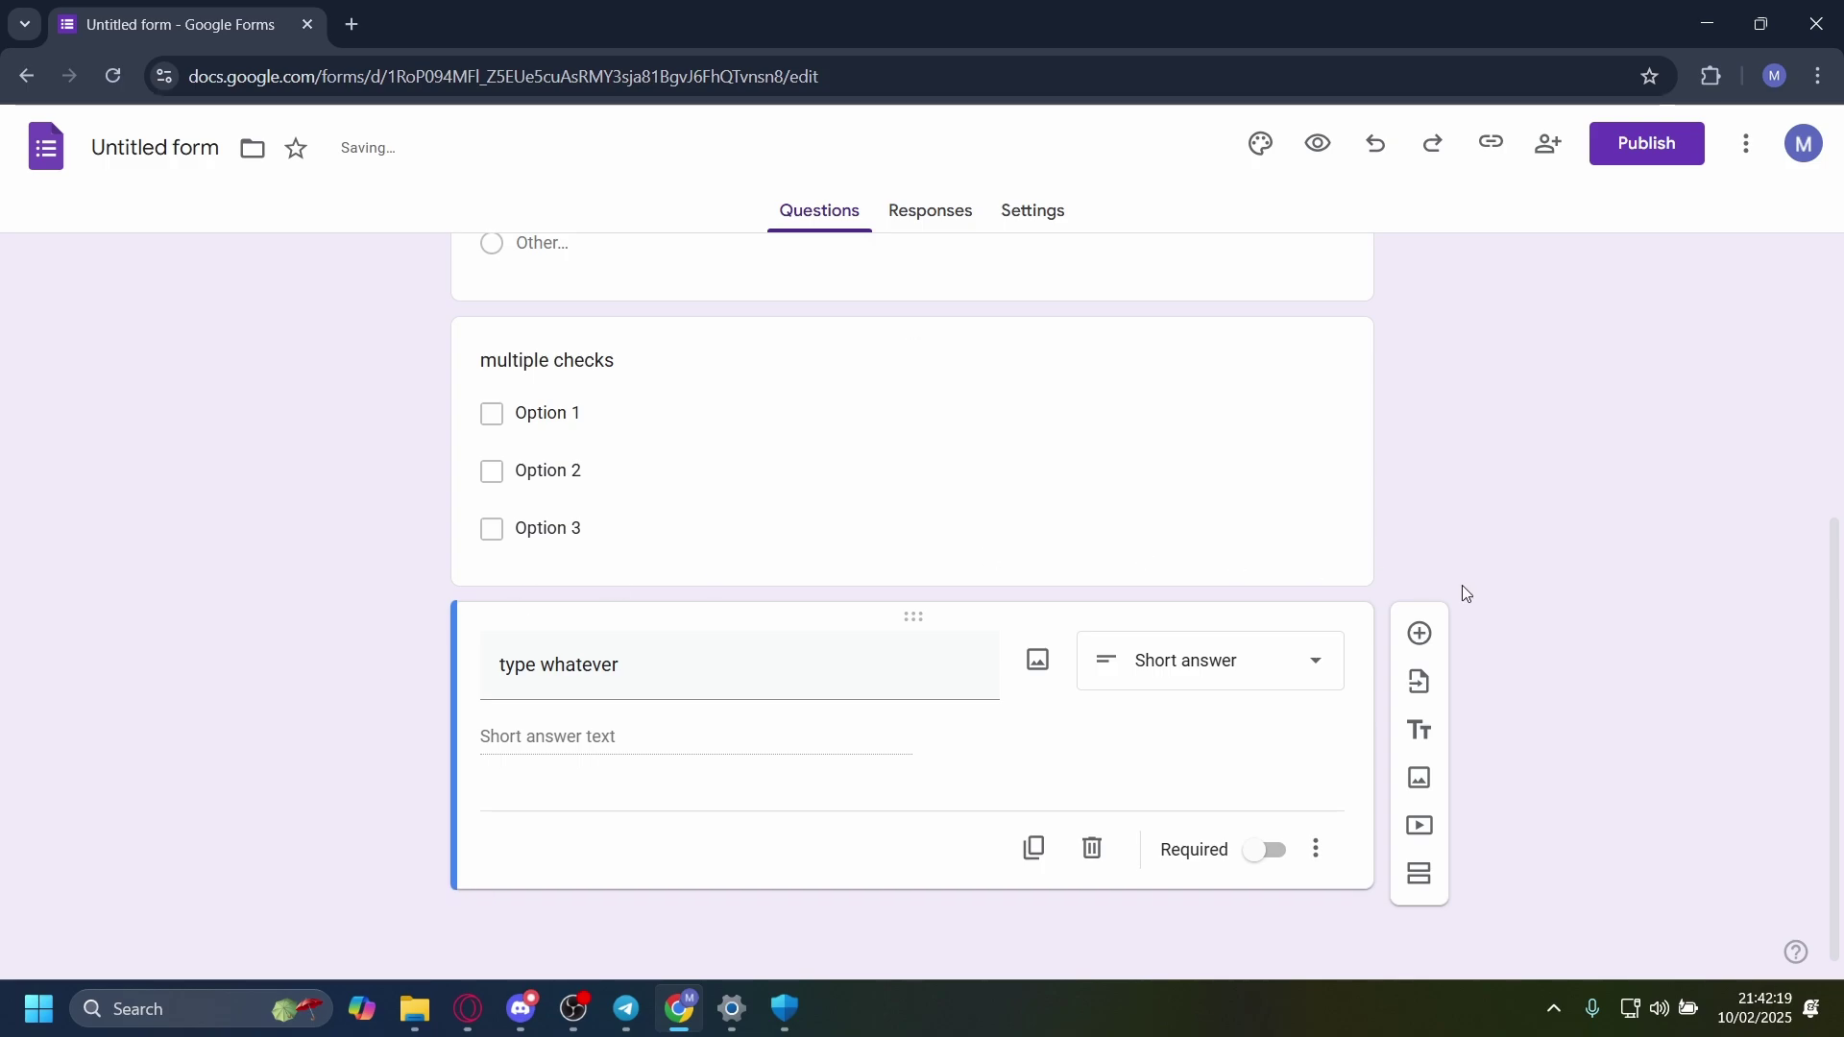
Step: Add a fourth question and try the Checkboxes, Dropdown and Linear scale types on it
{"action": "left_click", "coordinate": [1418, 633]}
{"action": "left_click", "coordinate": [1181, 806]}
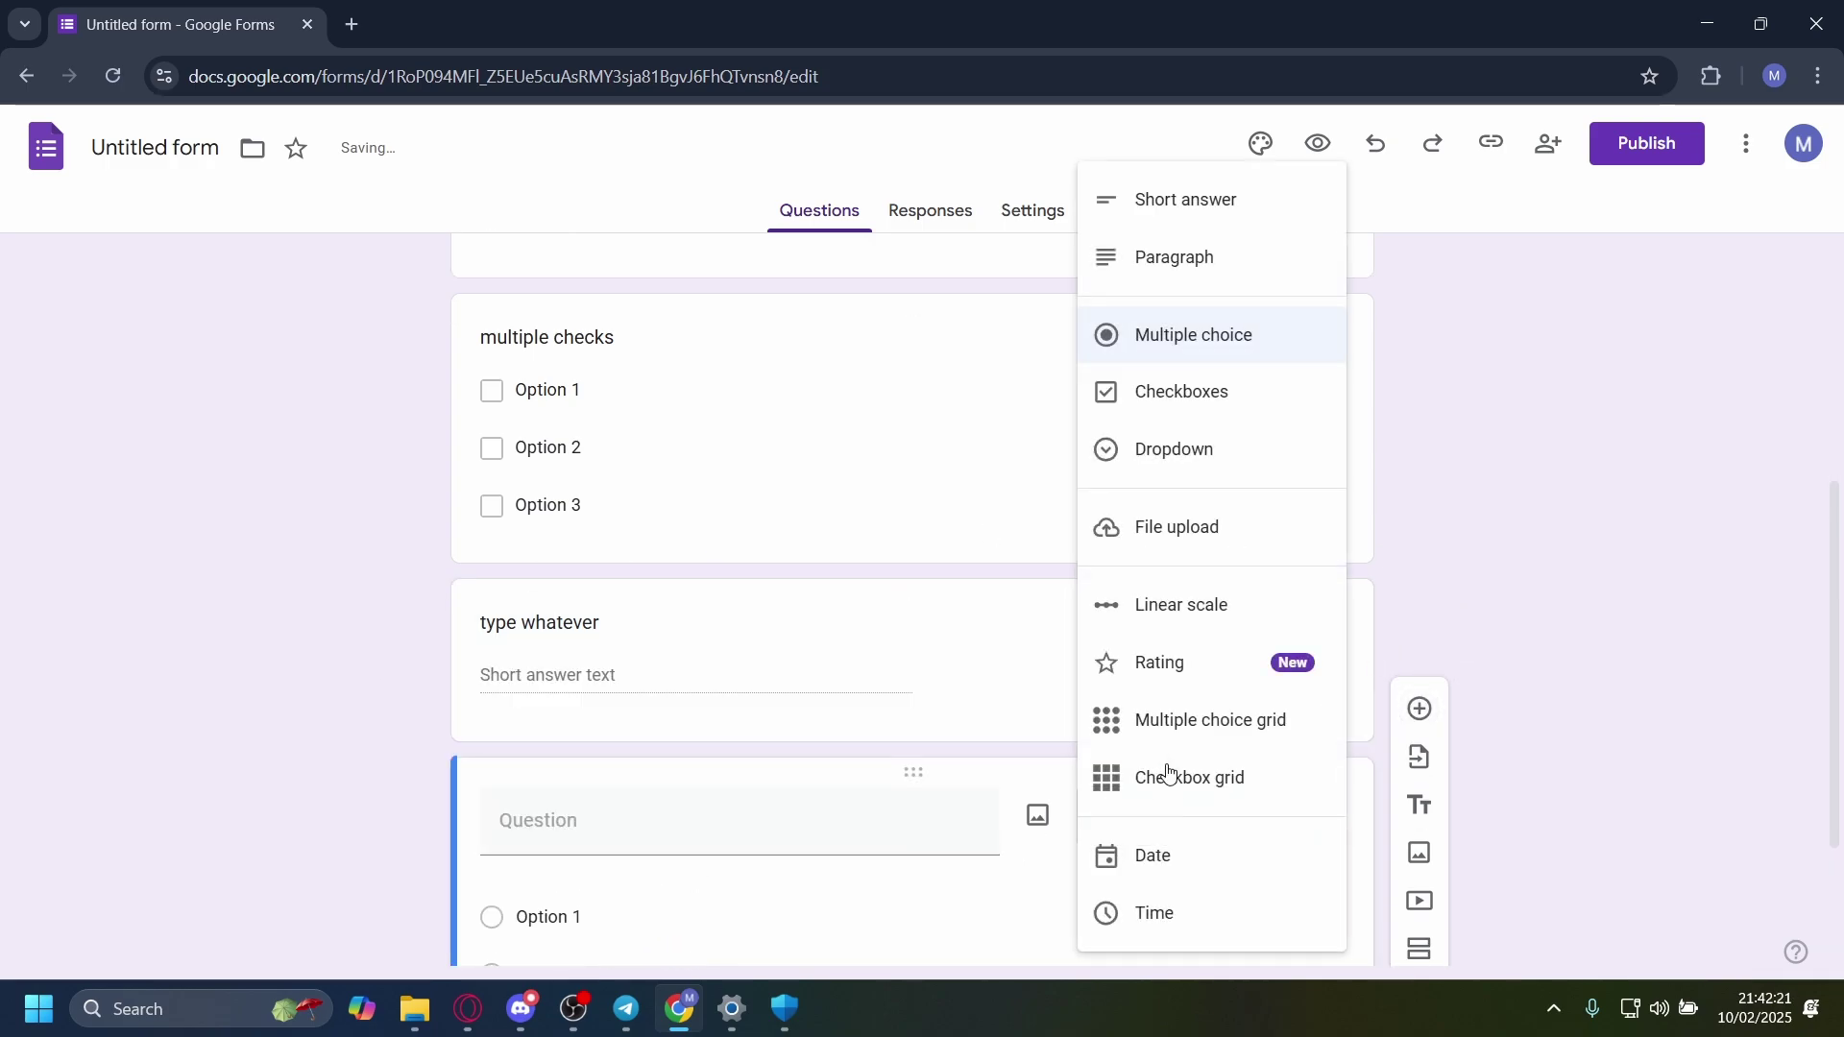
{"action": "left_click", "coordinate": [1181, 396]}
{"action": "left_click", "coordinate": [1196, 822]}
{"action": "left_click", "coordinate": [1190, 442]}
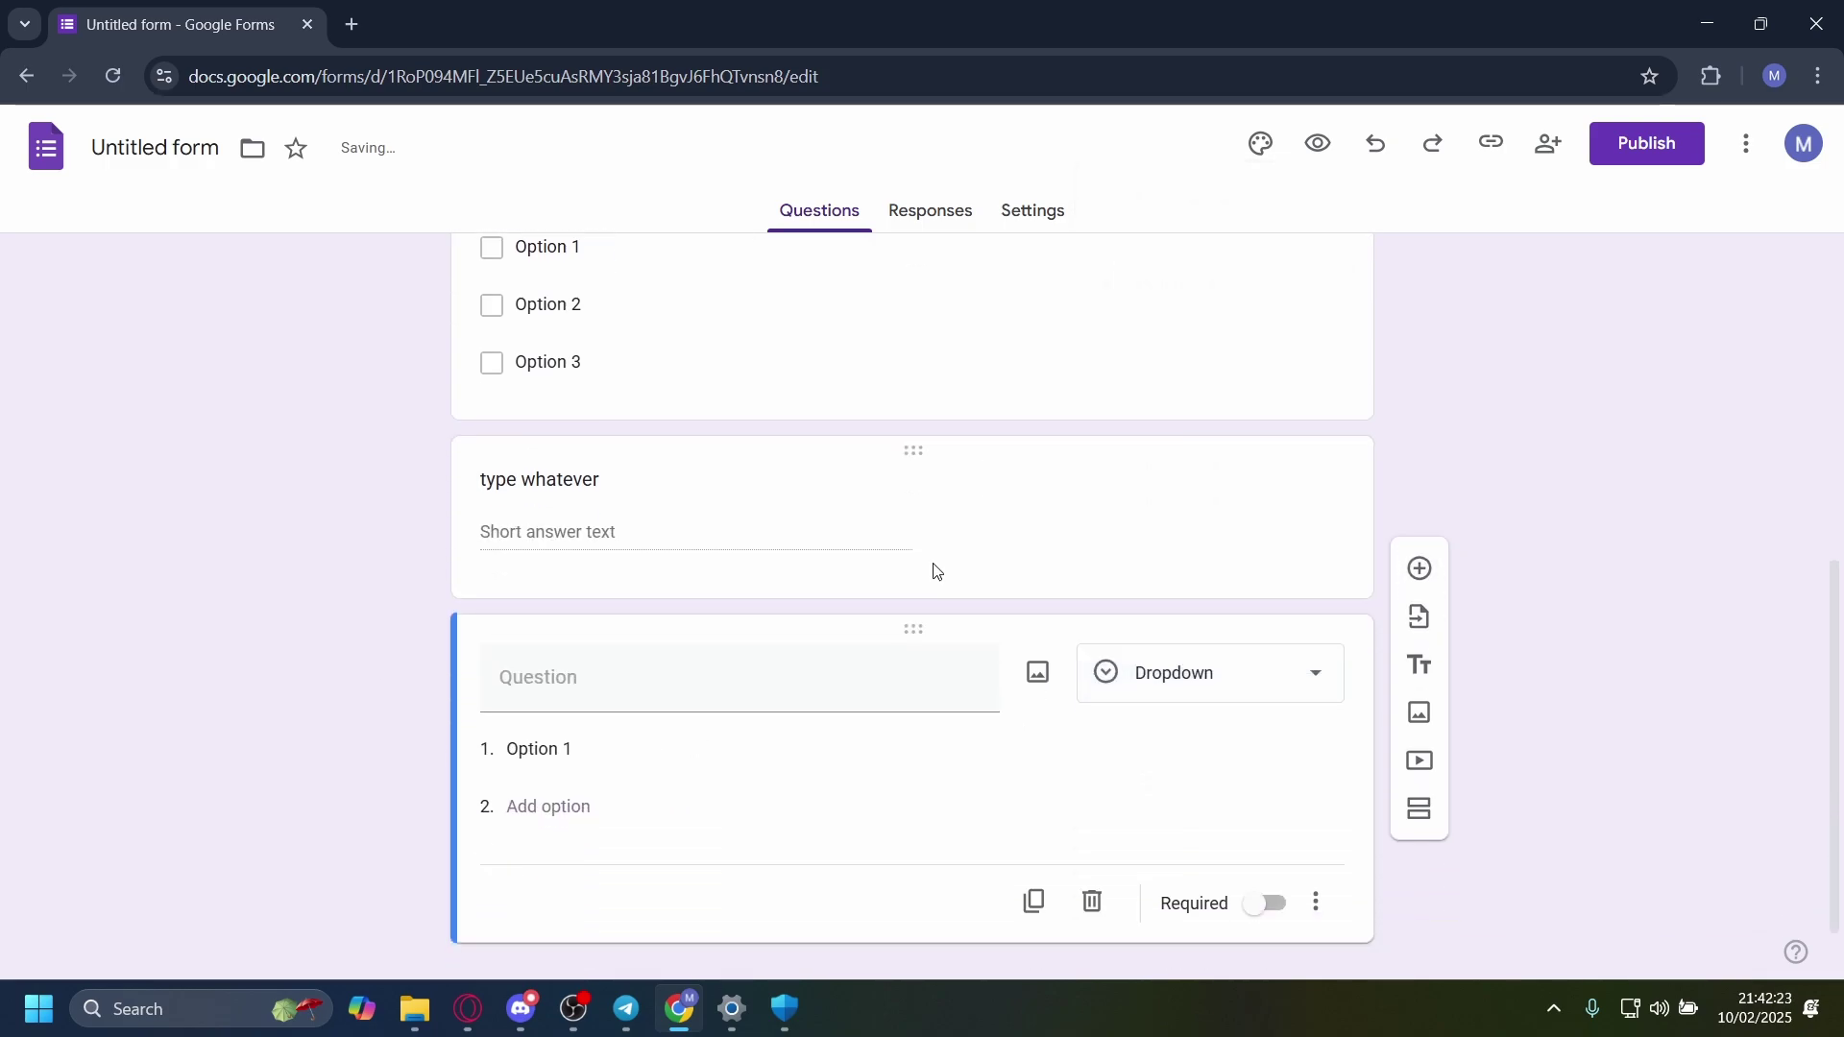
{"action": "left_click", "coordinate": [1148, 609]}
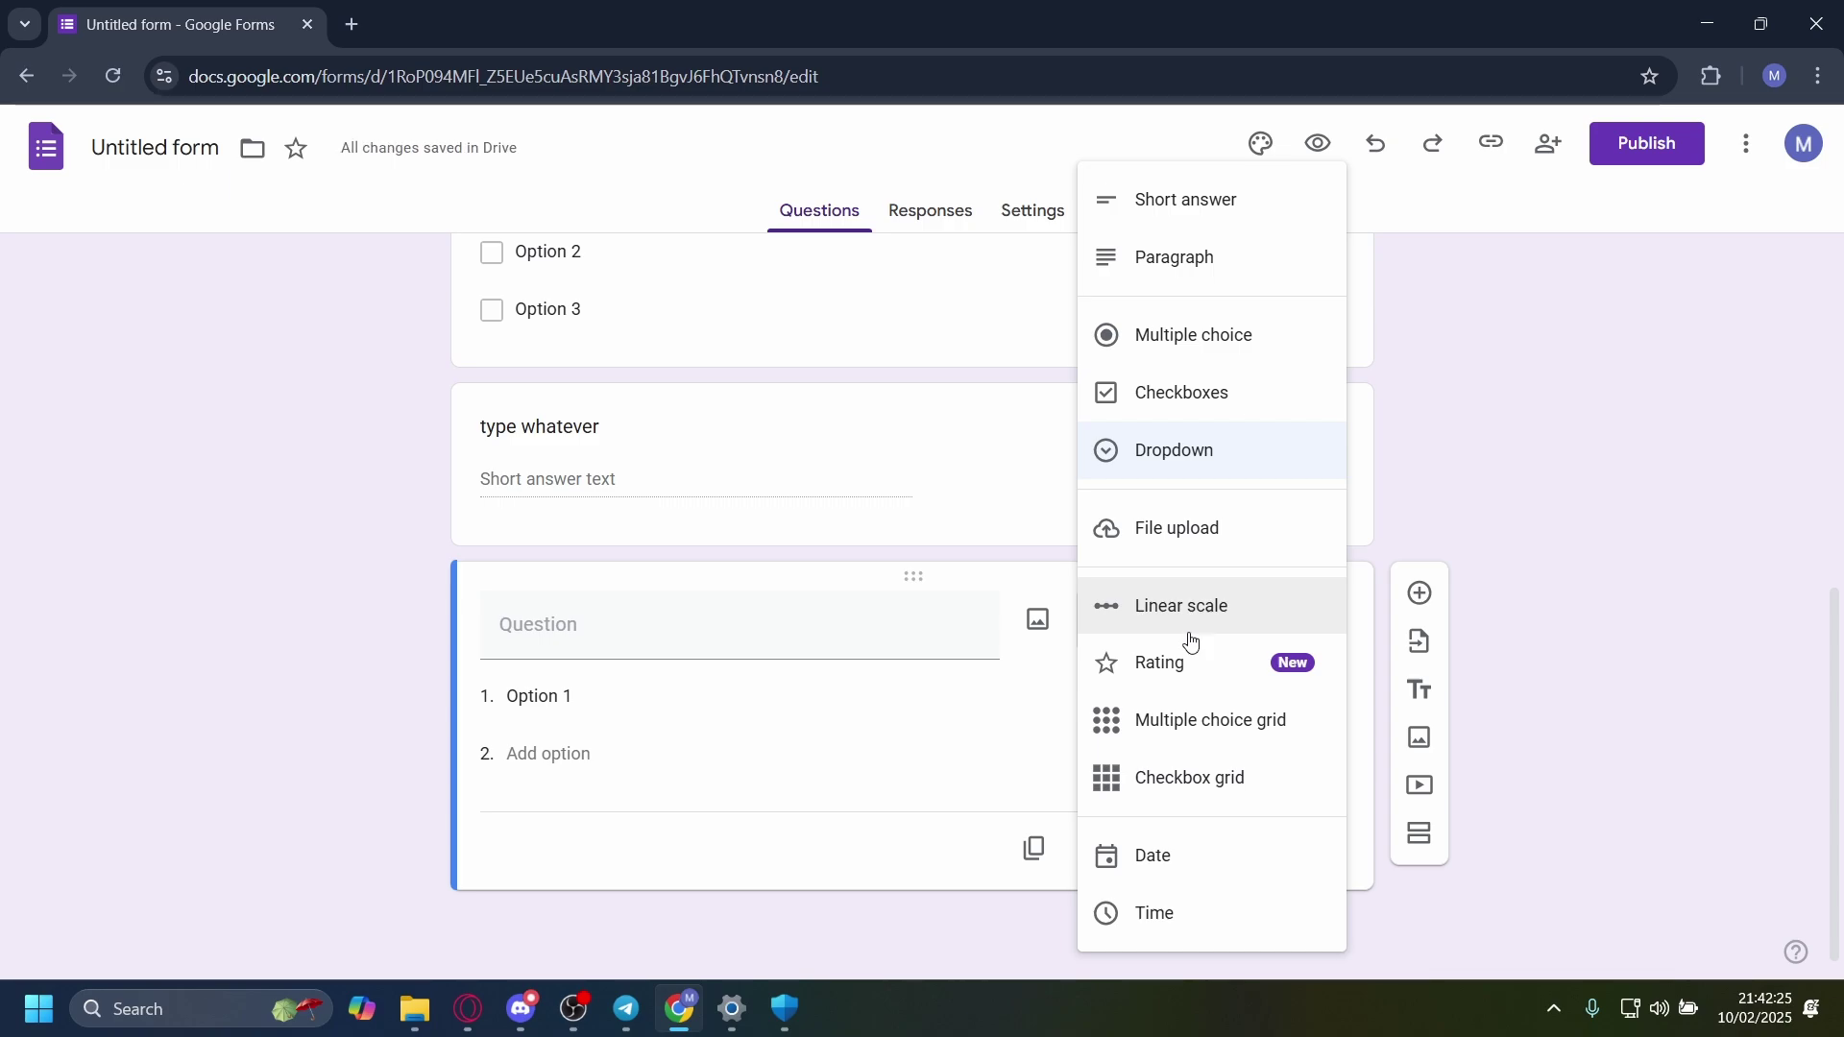
{"action": "left_click", "coordinate": [1181, 626]}
Step: Try the Multiple choice grid, Checkbox grid, Date and Paragraph types on the blank fourth question and delete it
{"action": "left_click", "coordinate": [1167, 616]}
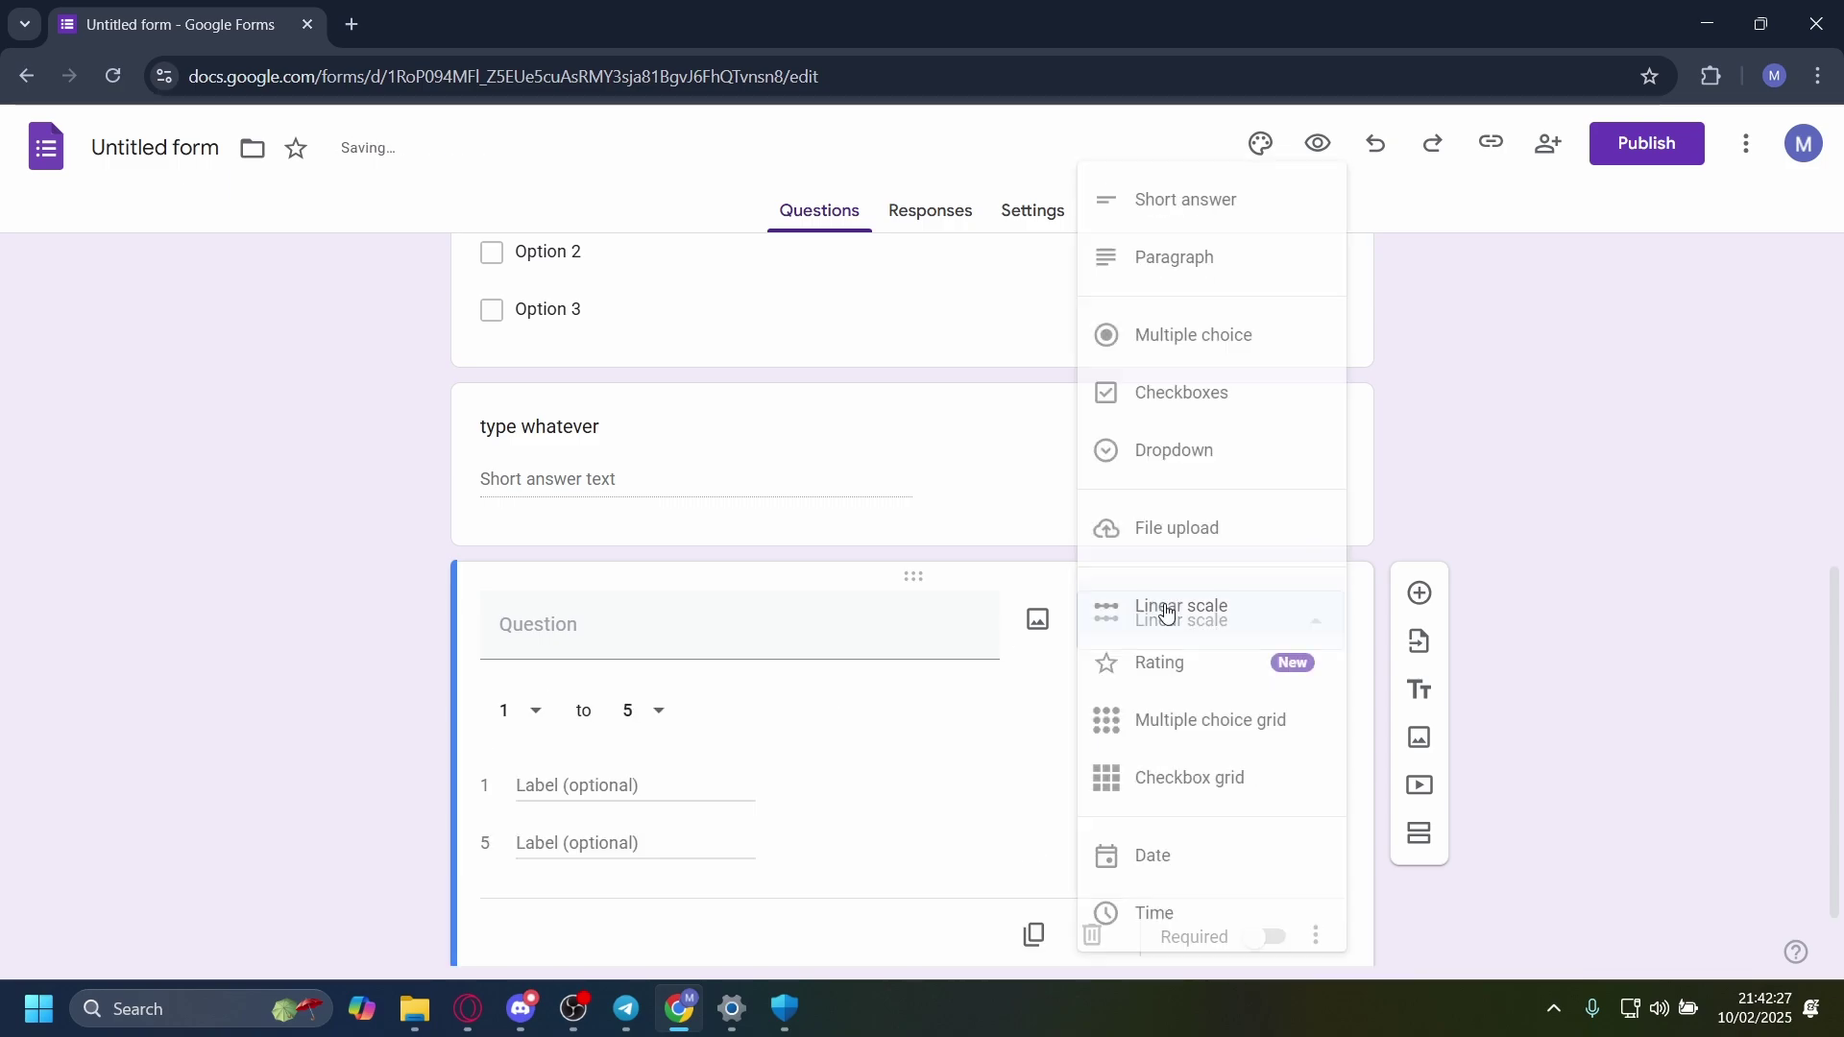
{"action": "left_click", "coordinate": [1166, 728]}
{"action": "left_click", "coordinate": [1193, 642]}
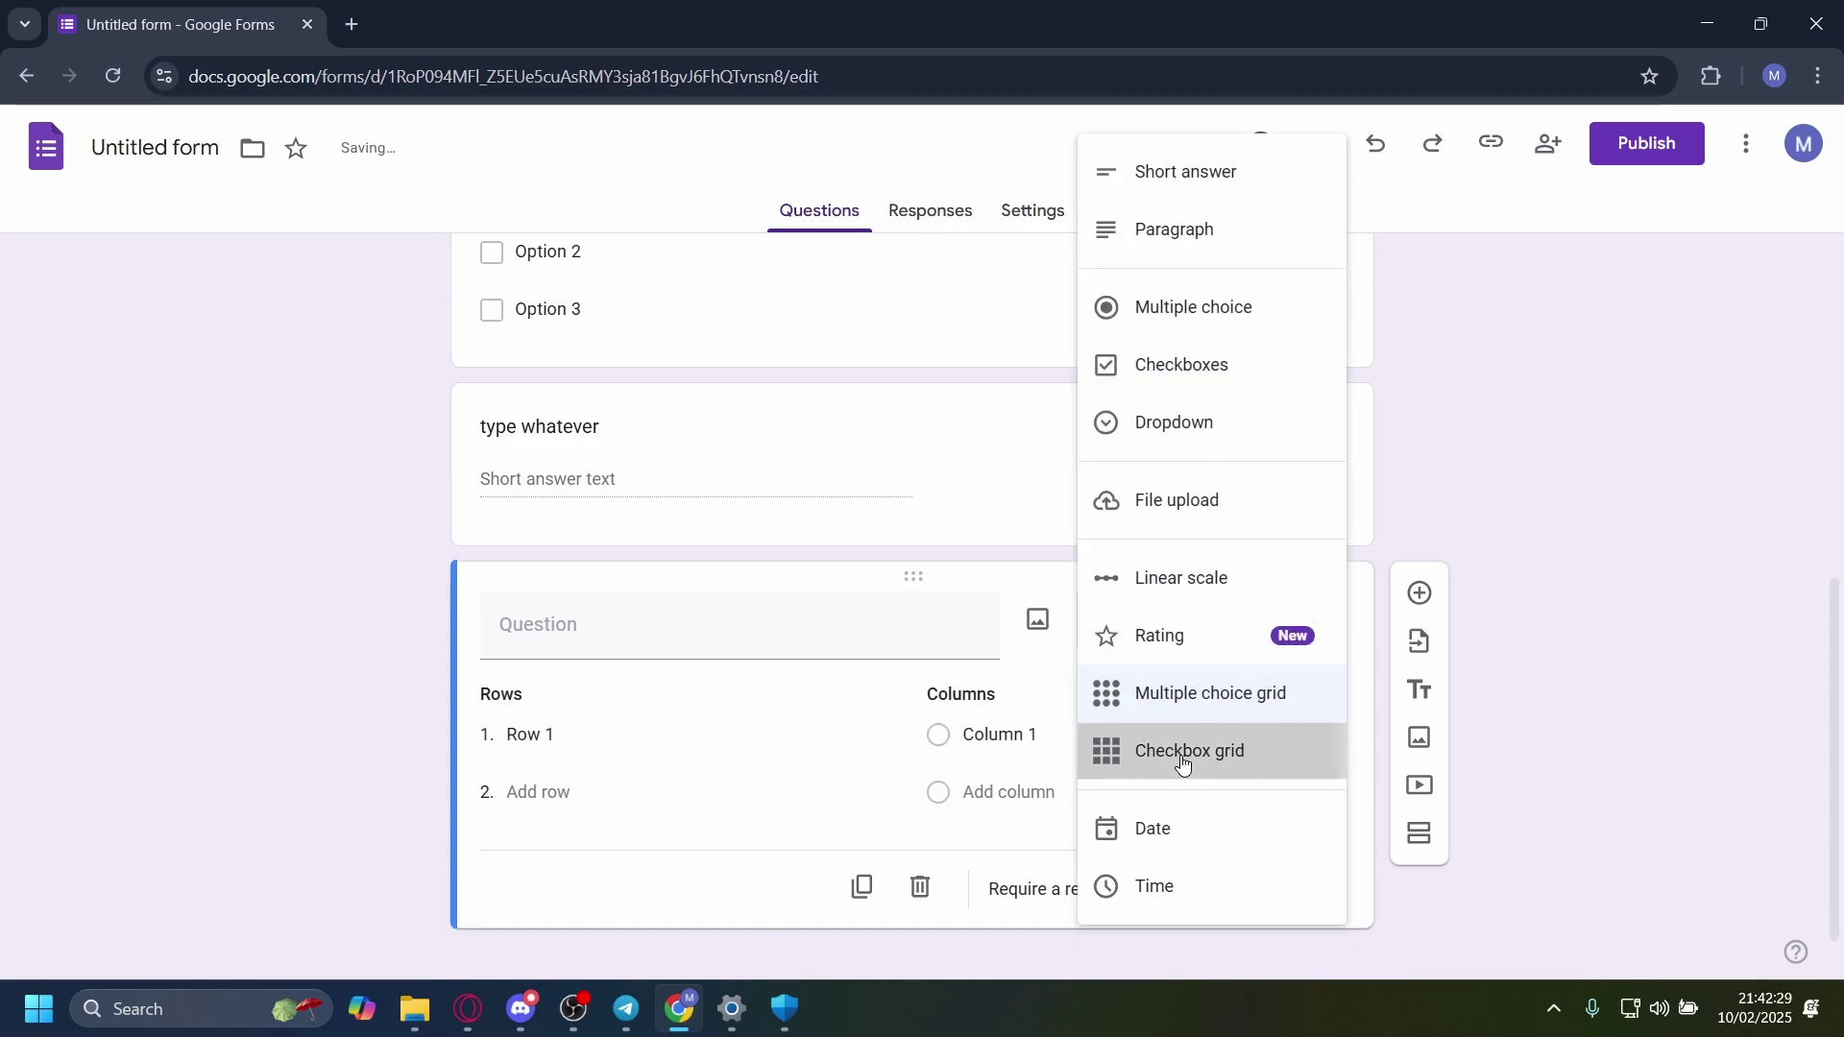
{"action": "left_click", "coordinate": [1187, 752]}
{"action": "left_click", "coordinate": [1209, 619]}
{"action": "left_click", "coordinate": [1177, 826]}
{"action": "left_click", "coordinate": [1203, 663]}
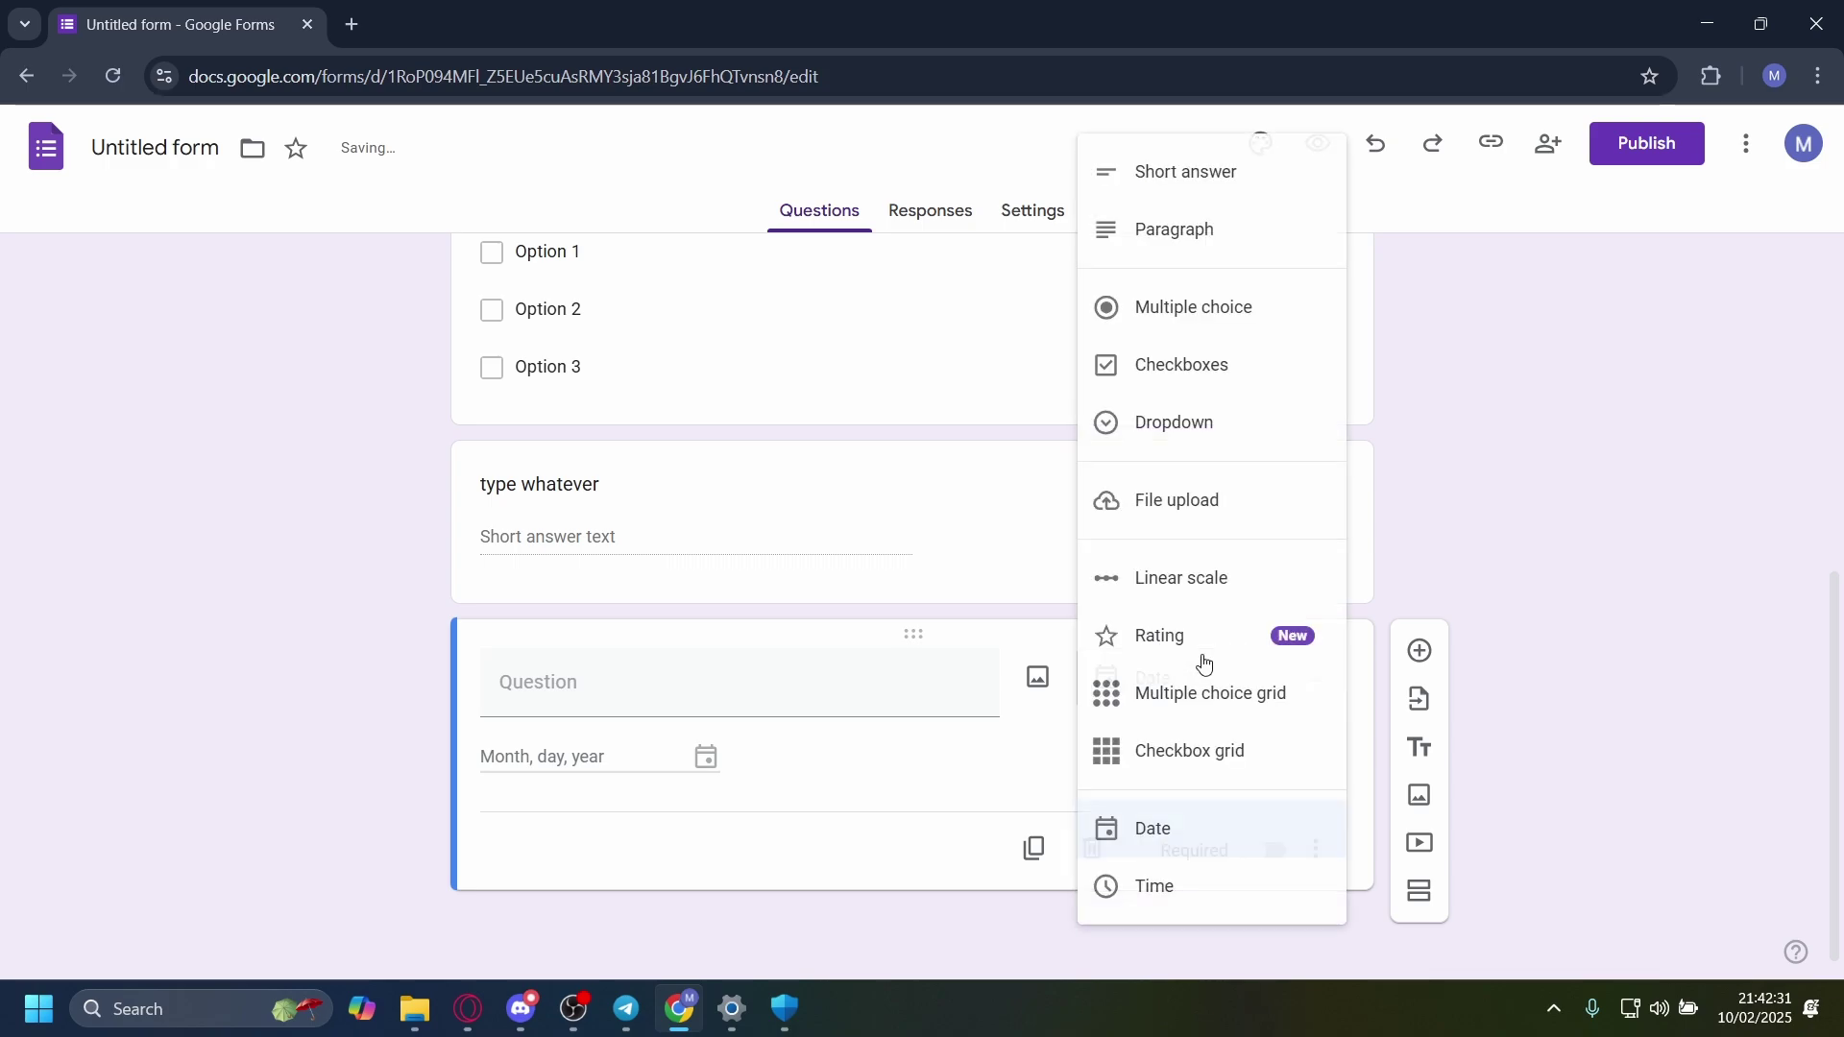
{"action": "left_click", "coordinate": [1230, 233]}
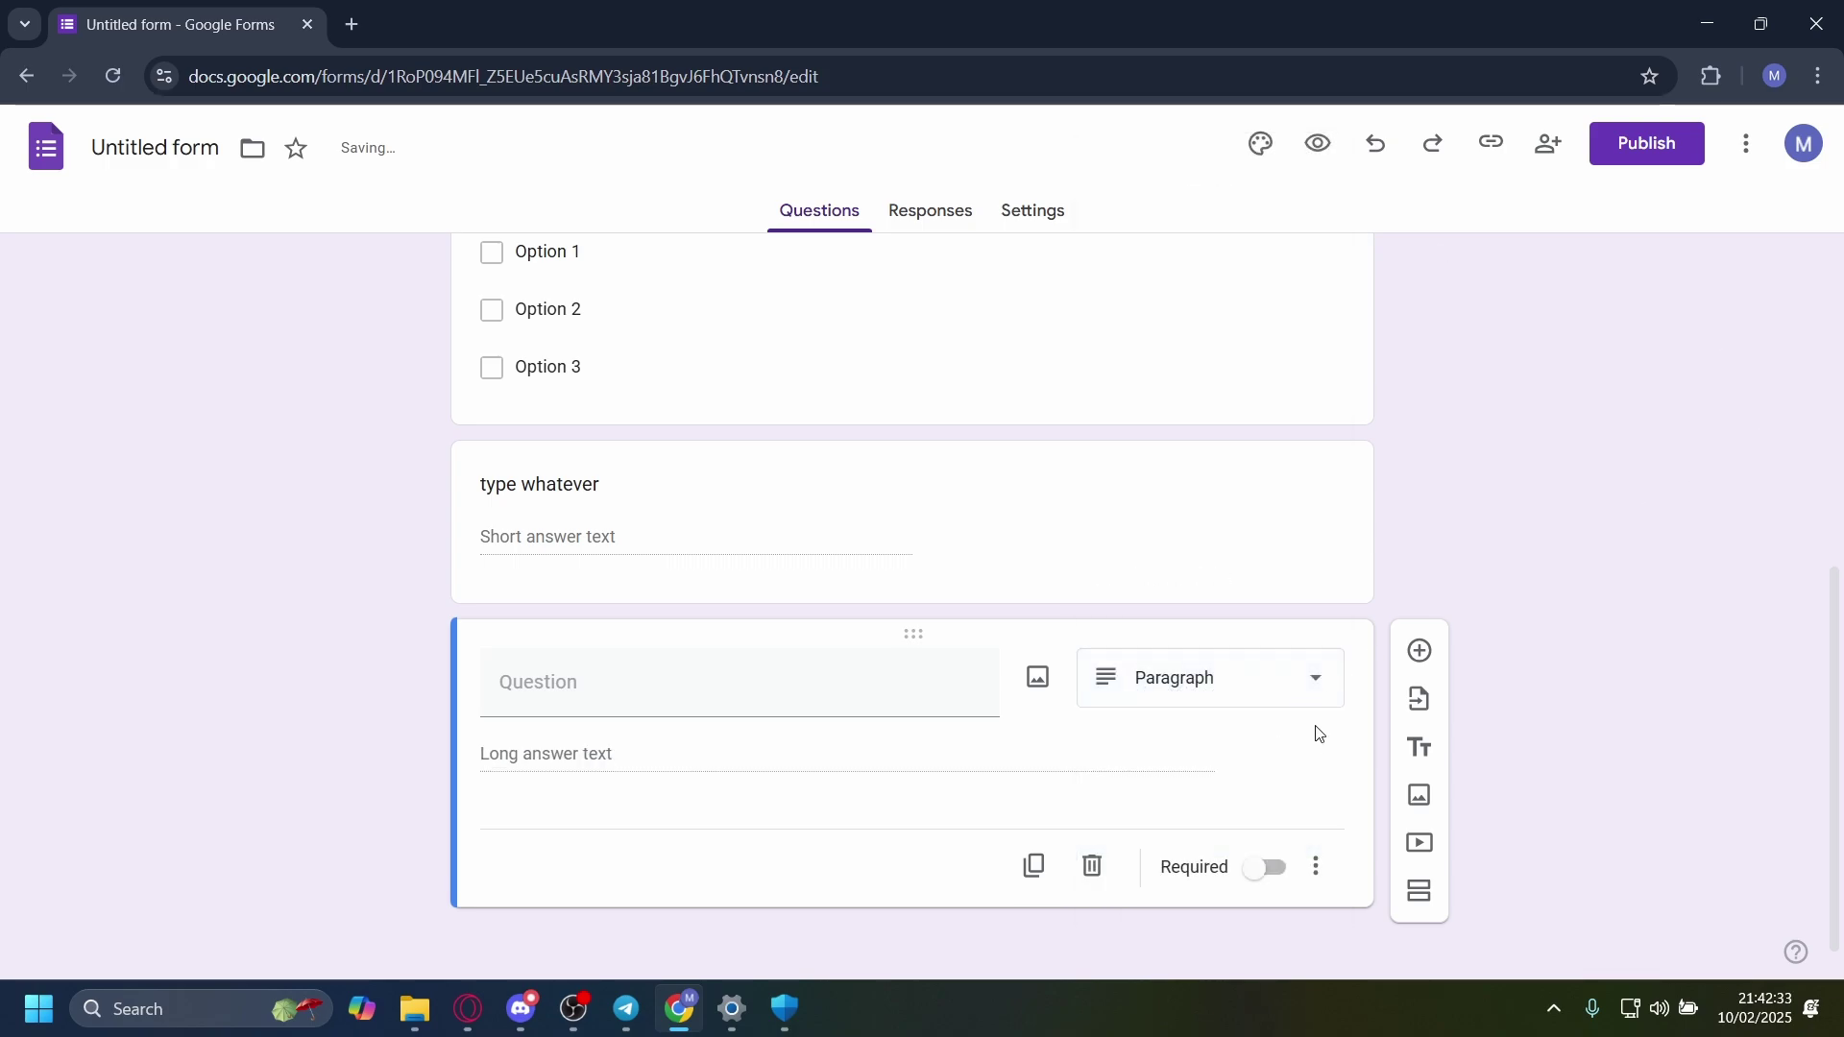
{"action": "left_click", "coordinate": [1092, 866]}
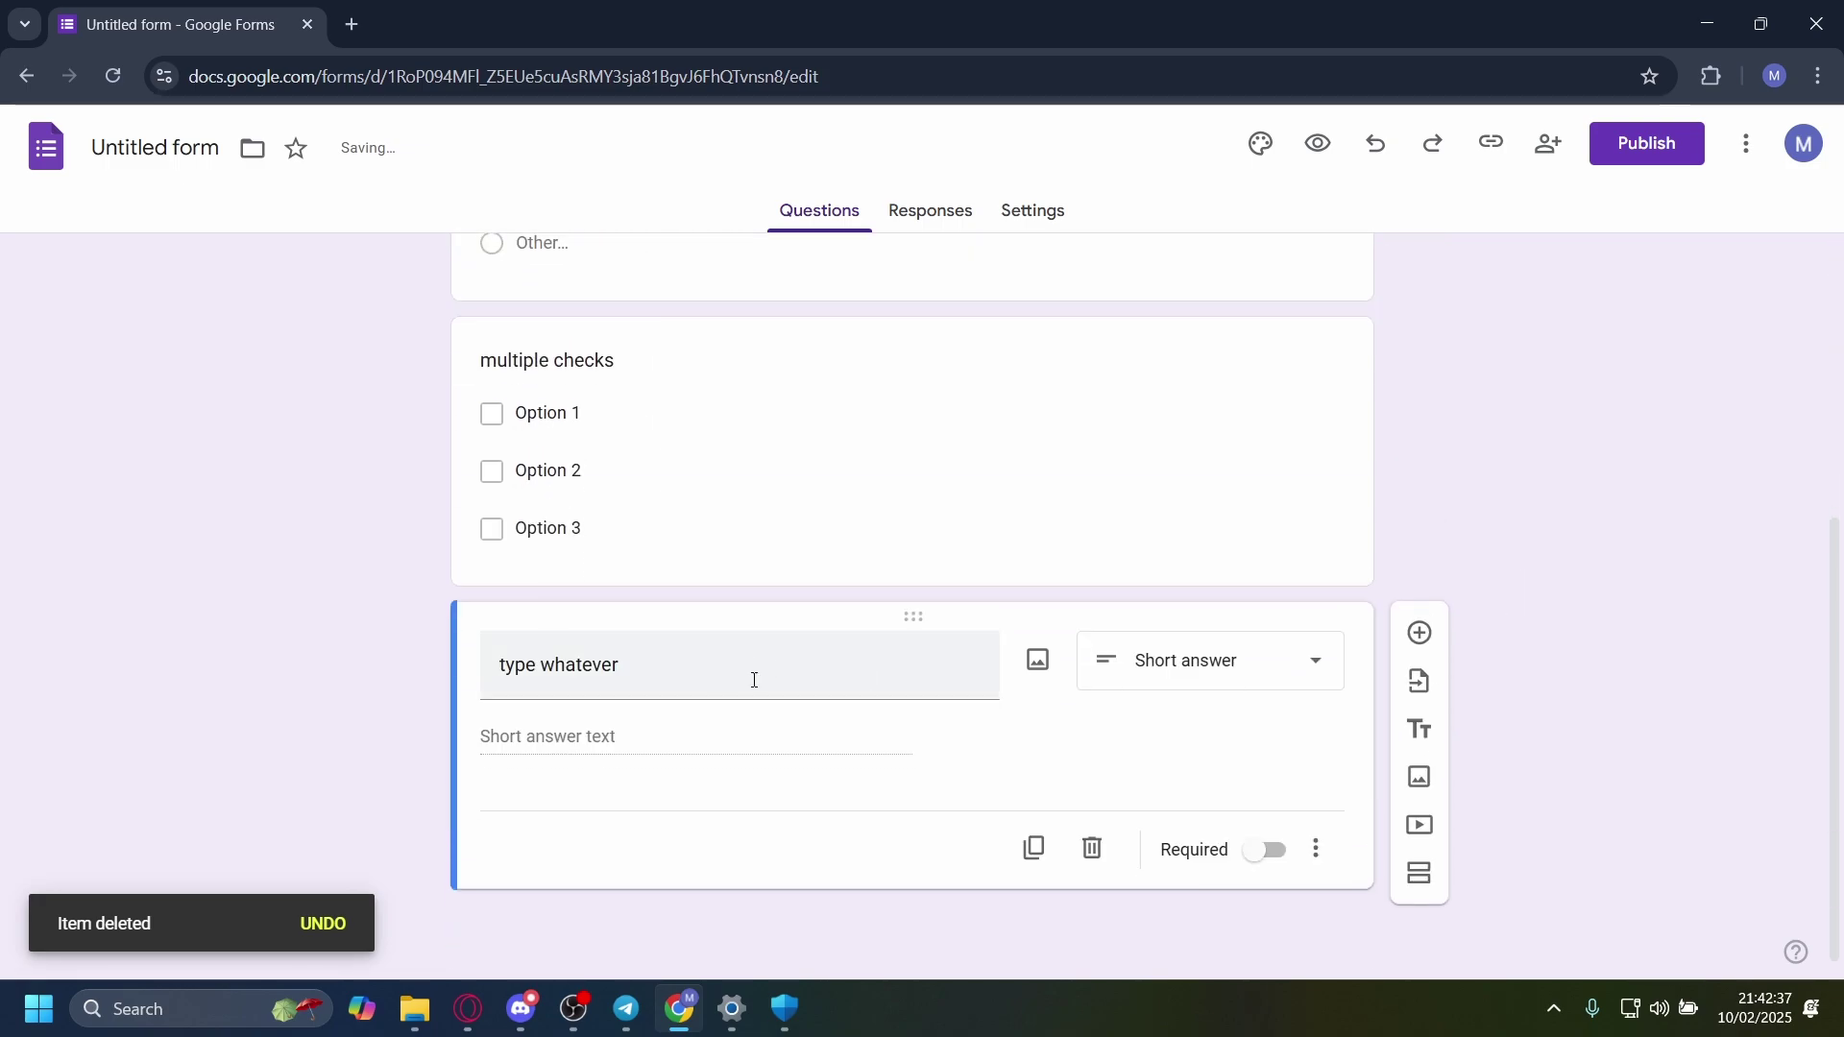
Step: Preview the whole form as a respondent sees it and close the preview
{"action": "scroll", "coordinate": [576, 614], "scroll_direction": "up", "scroll_amount": 5}
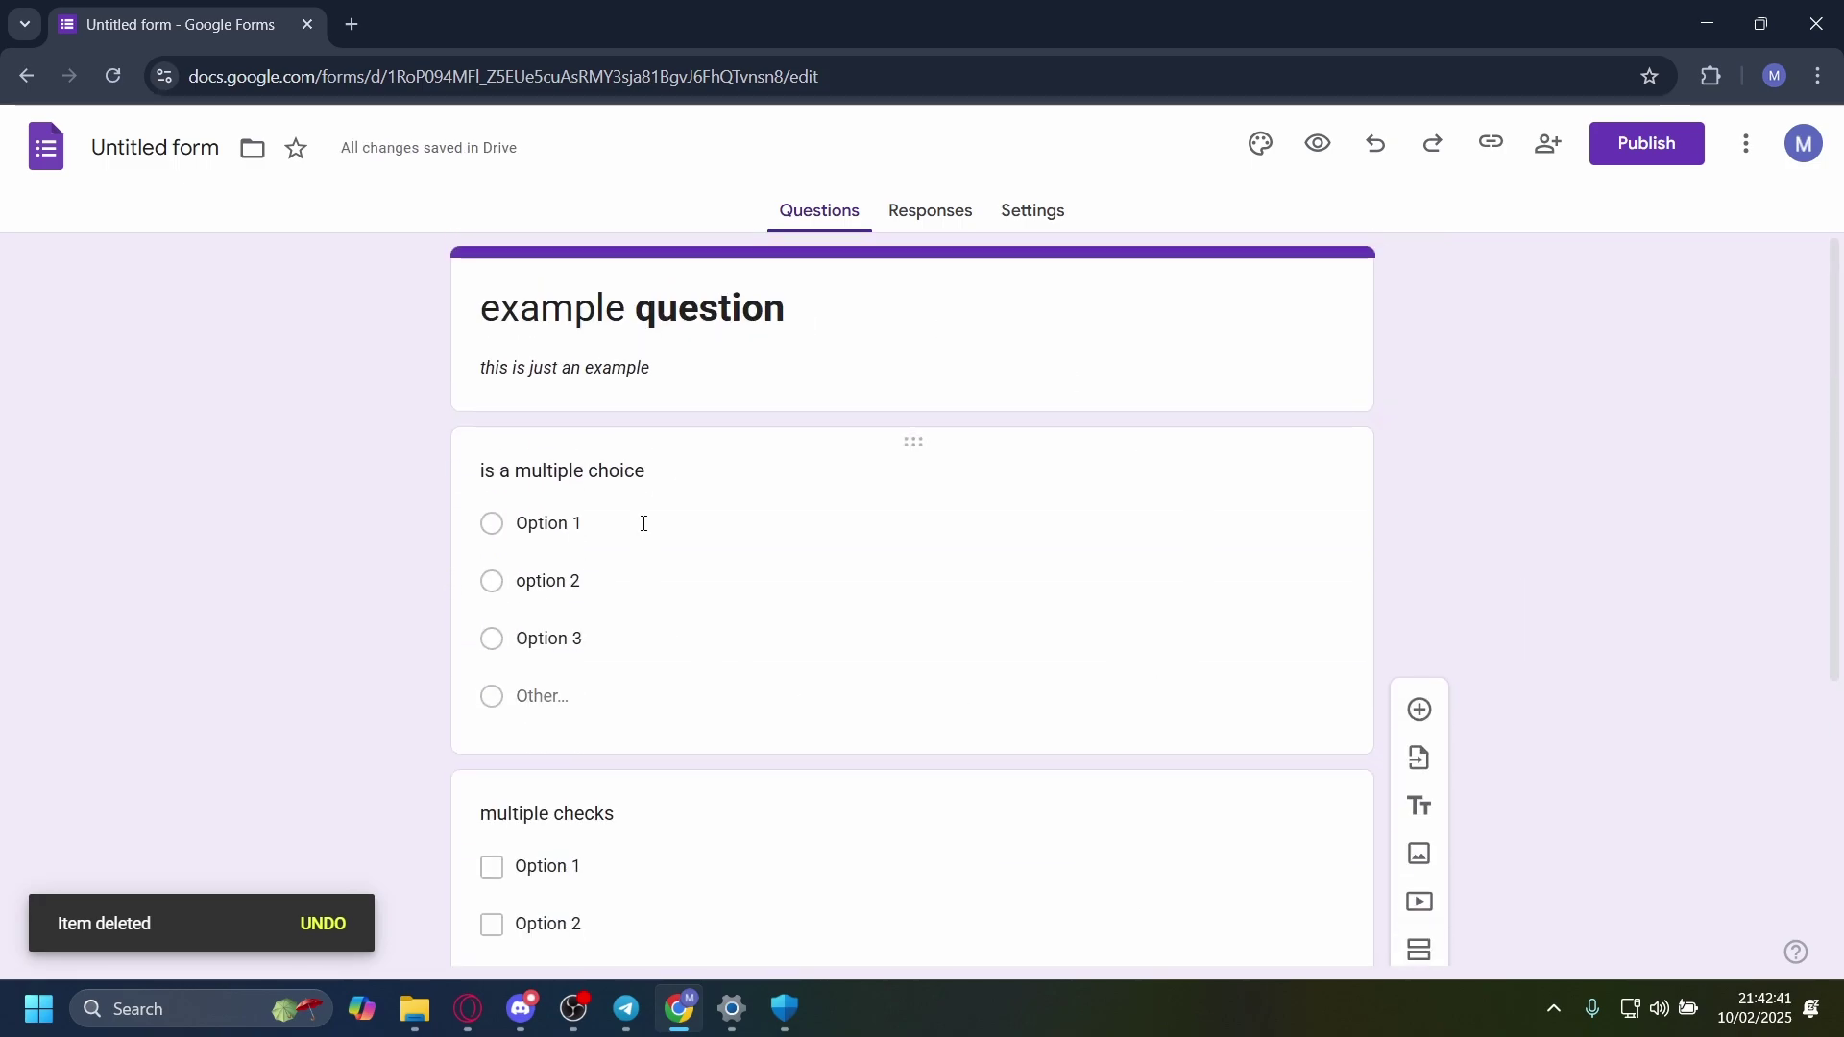
{"action": "left_click", "coordinate": [1316, 144]}
{"action": "scroll", "coordinate": [562, 437], "scroll_direction": "down", "scroll_amount": 3}
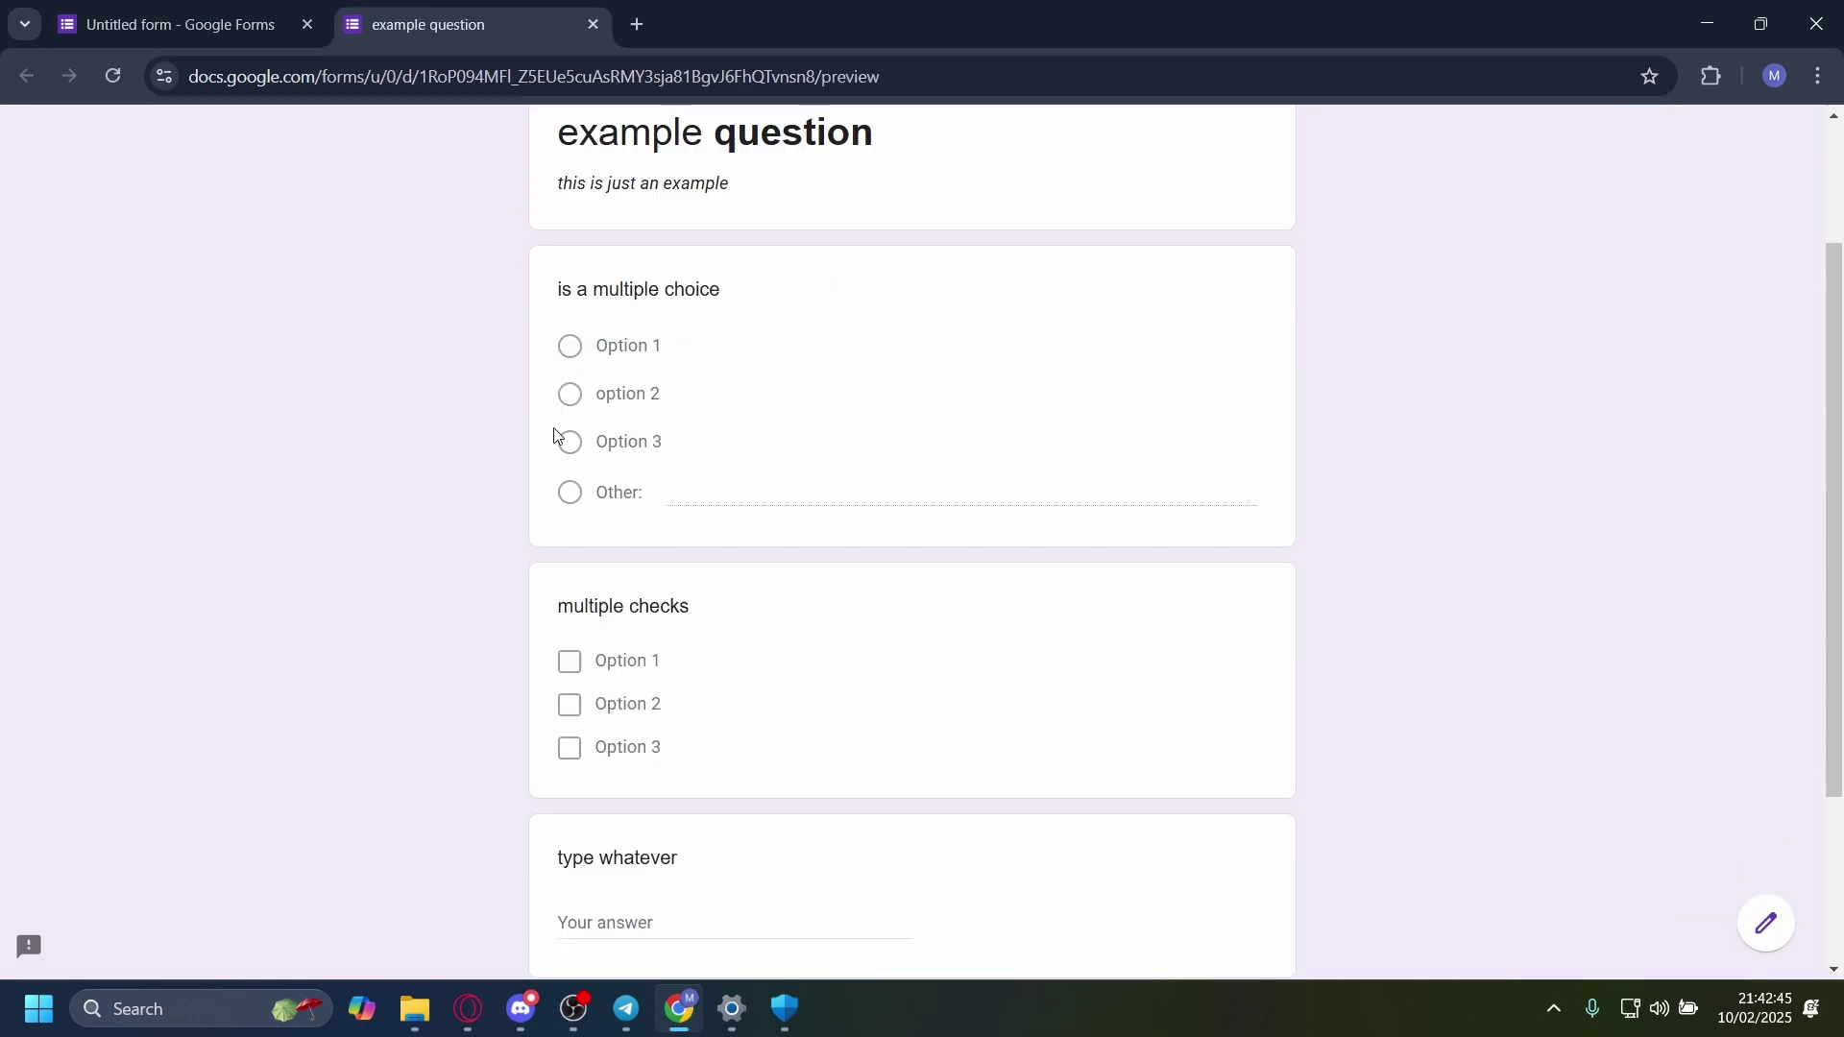
{"action": "scroll", "coordinate": [1514, 539], "scroll_direction": "up", "scroll_amount": 4}
{"action": "scroll", "coordinate": [1198, 619], "scroll_direction": "down", "scroll_amount": 5}
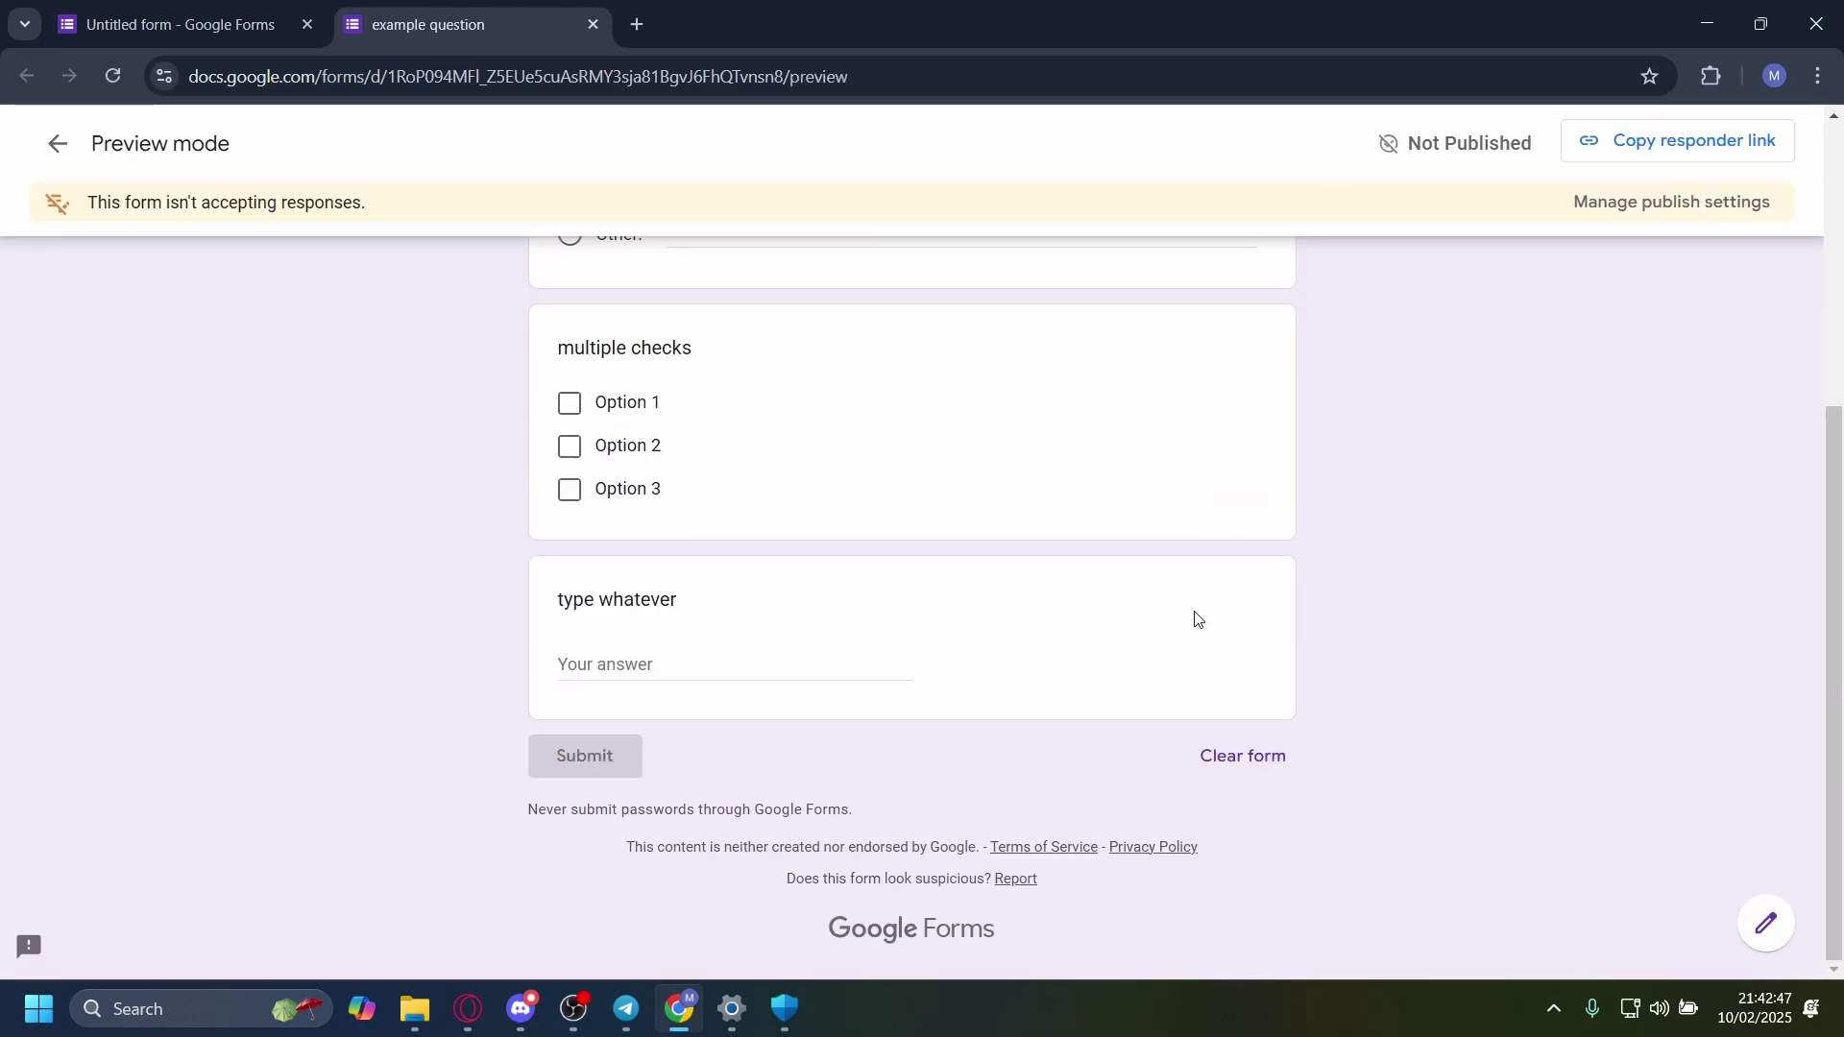
{"action": "left_click", "coordinate": [163, 24]}
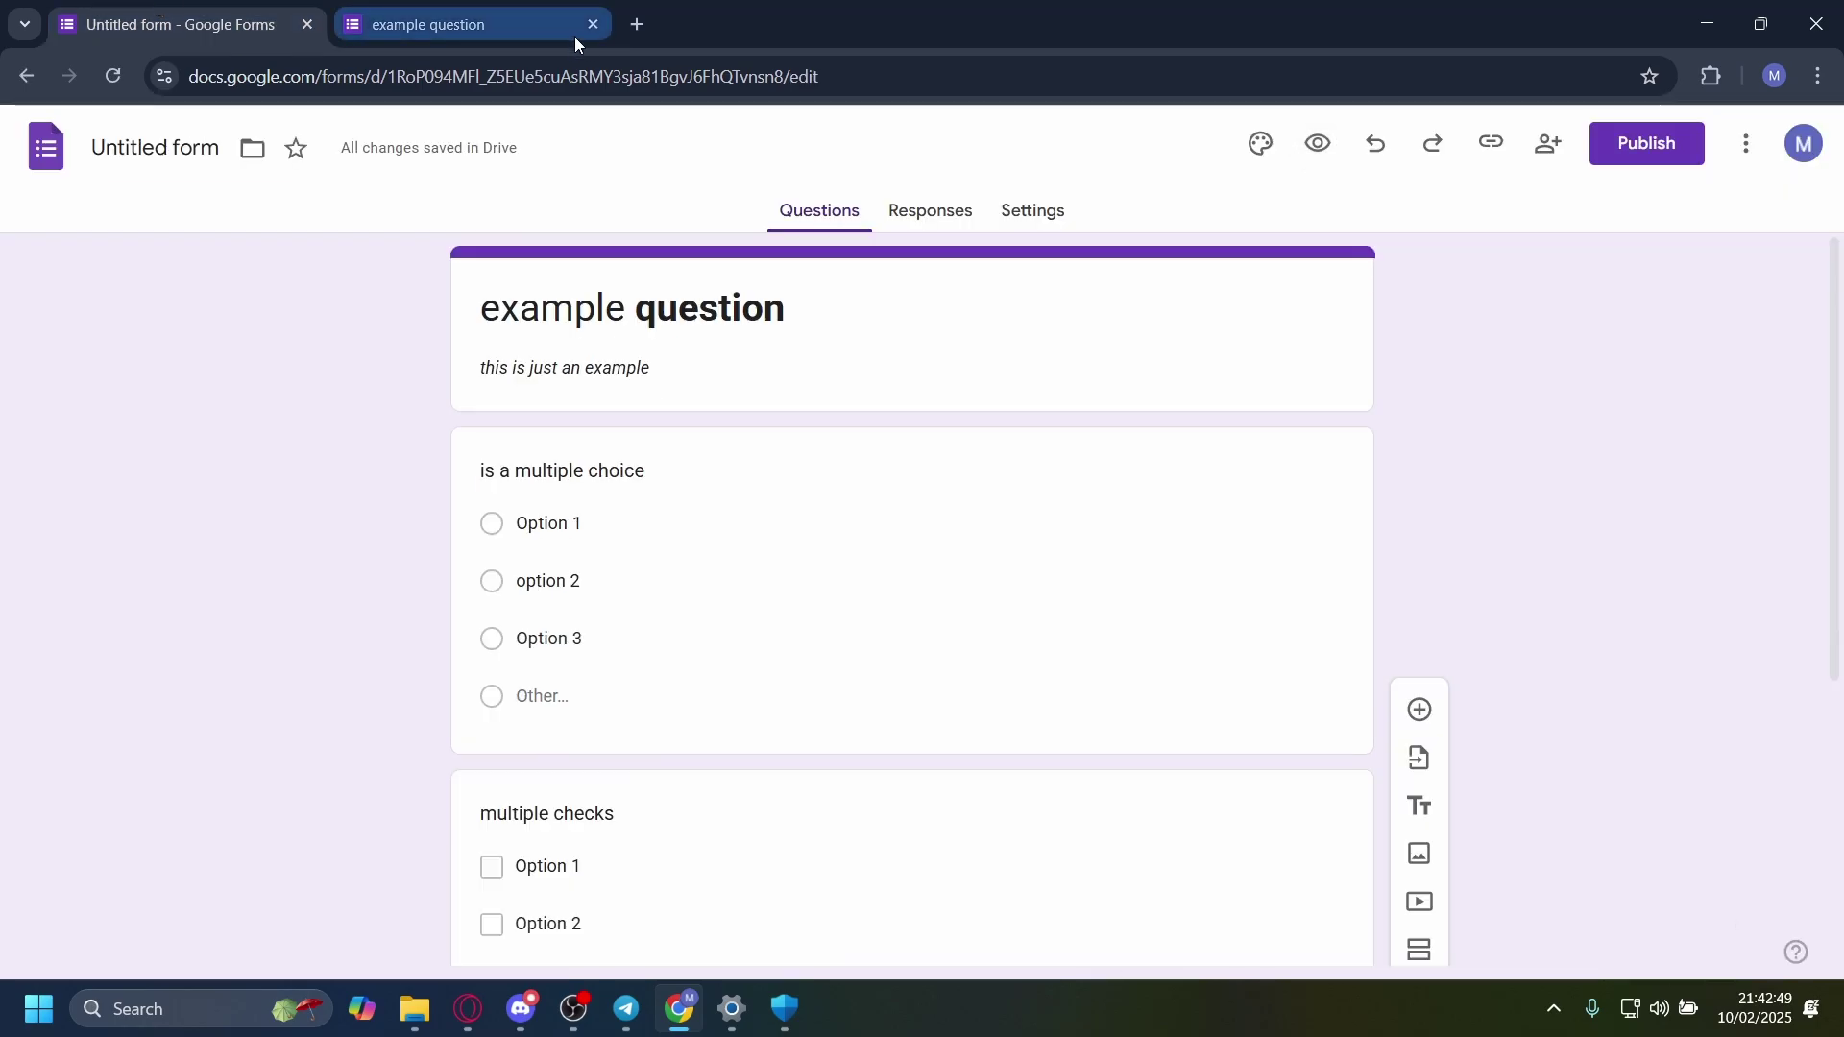
{"action": "left_click", "coordinate": [592, 29]}
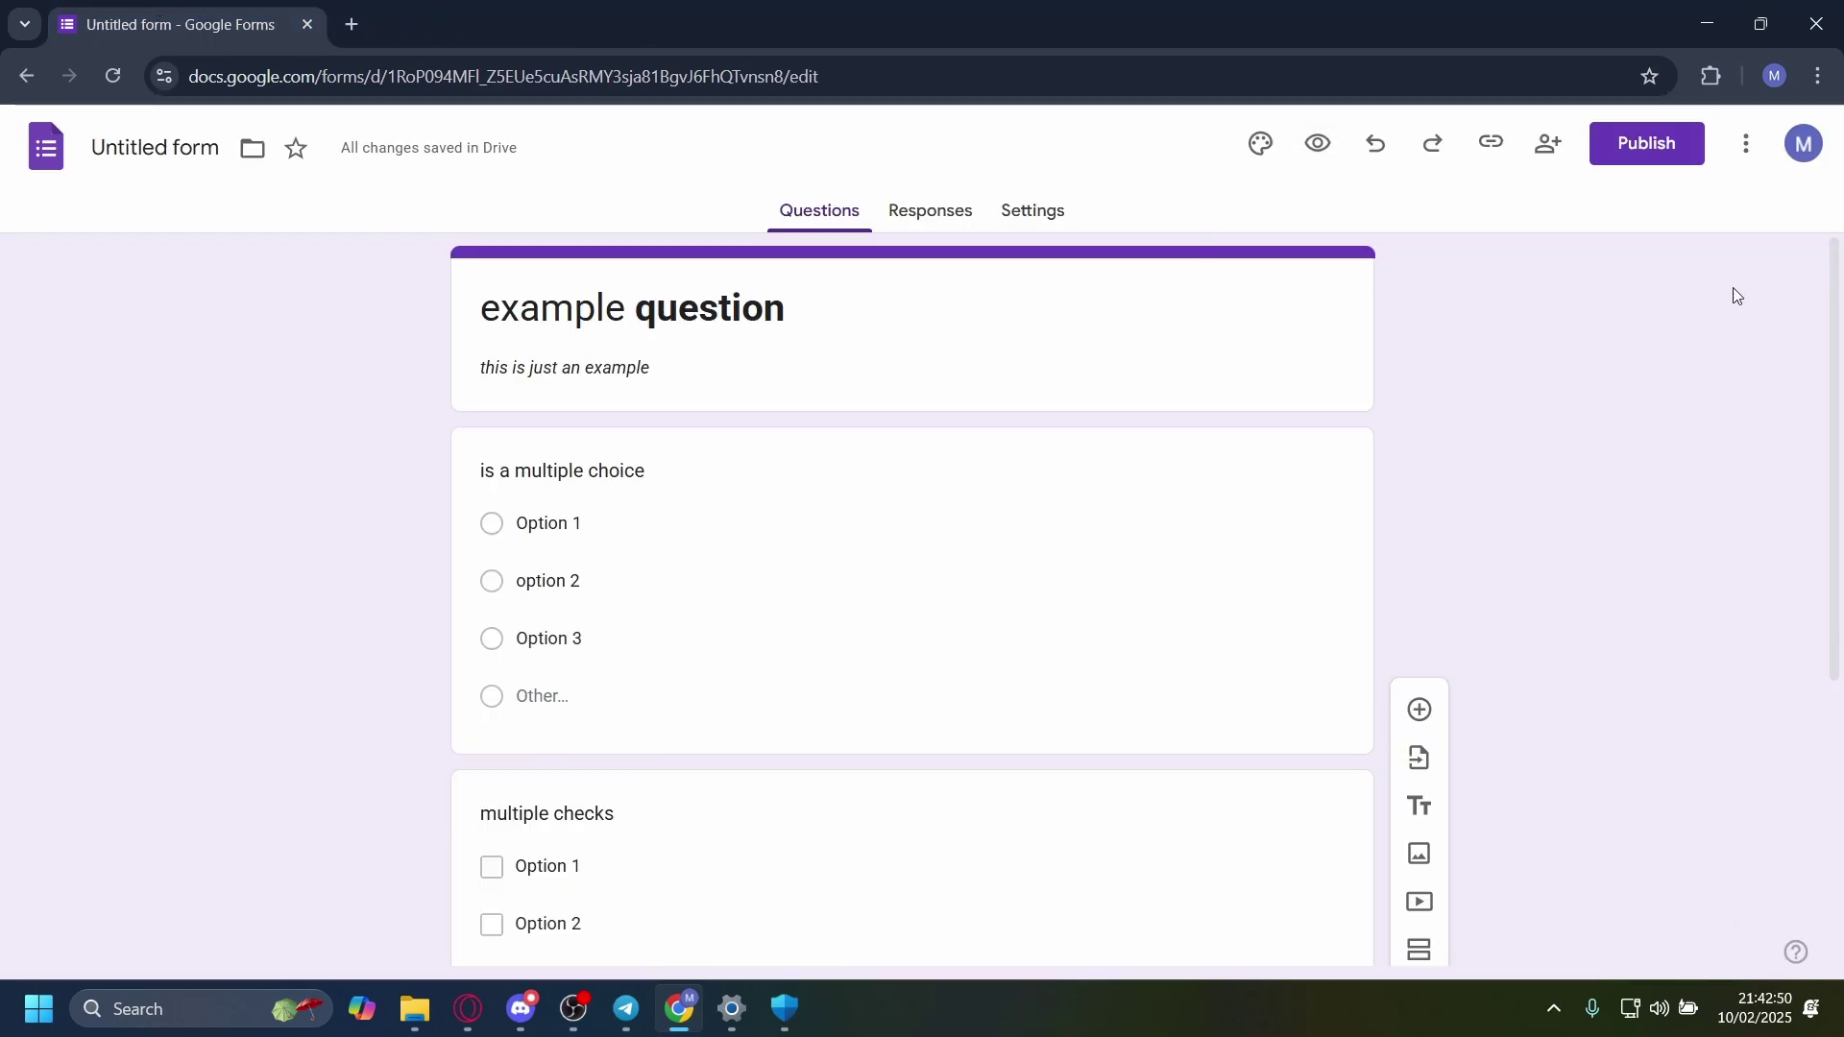
Step: Publish the form to anyone with the link and copy its responder link
{"action": "left_click", "coordinate": [1632, 155]}
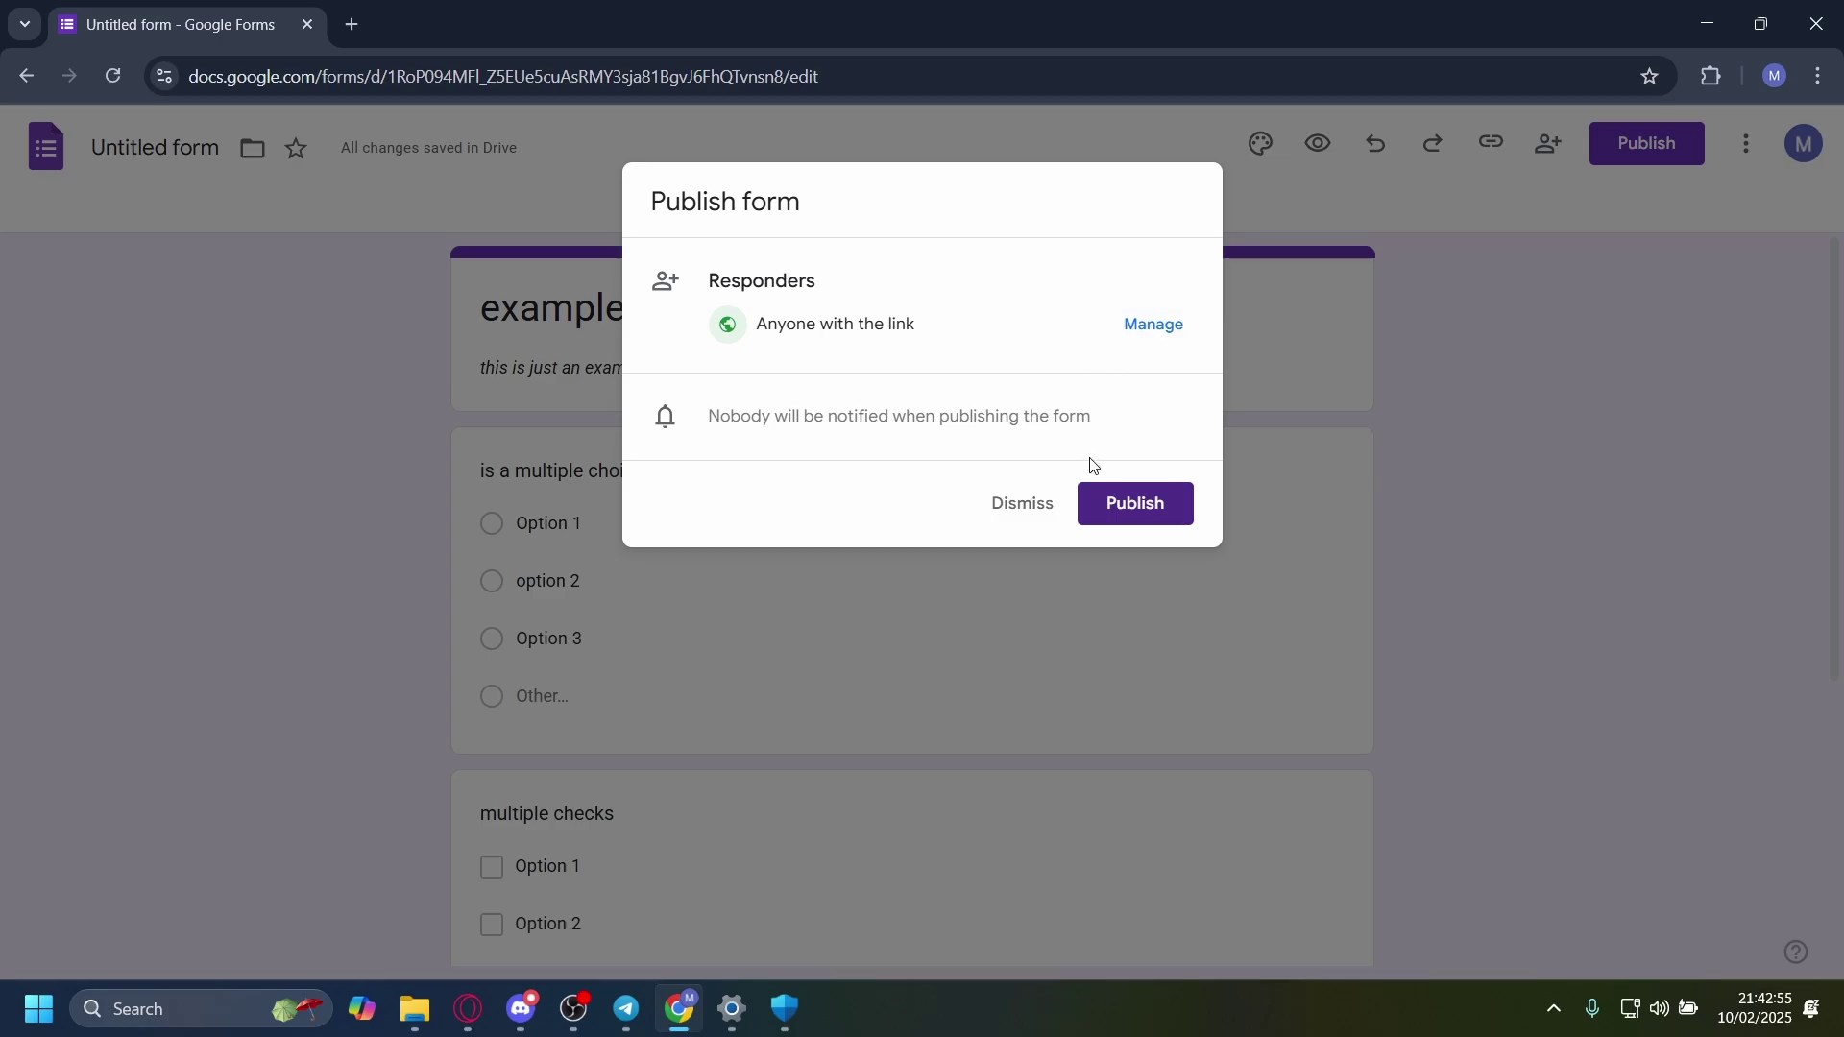
{"action": "left_click", "coordinate": [1133, 503]}
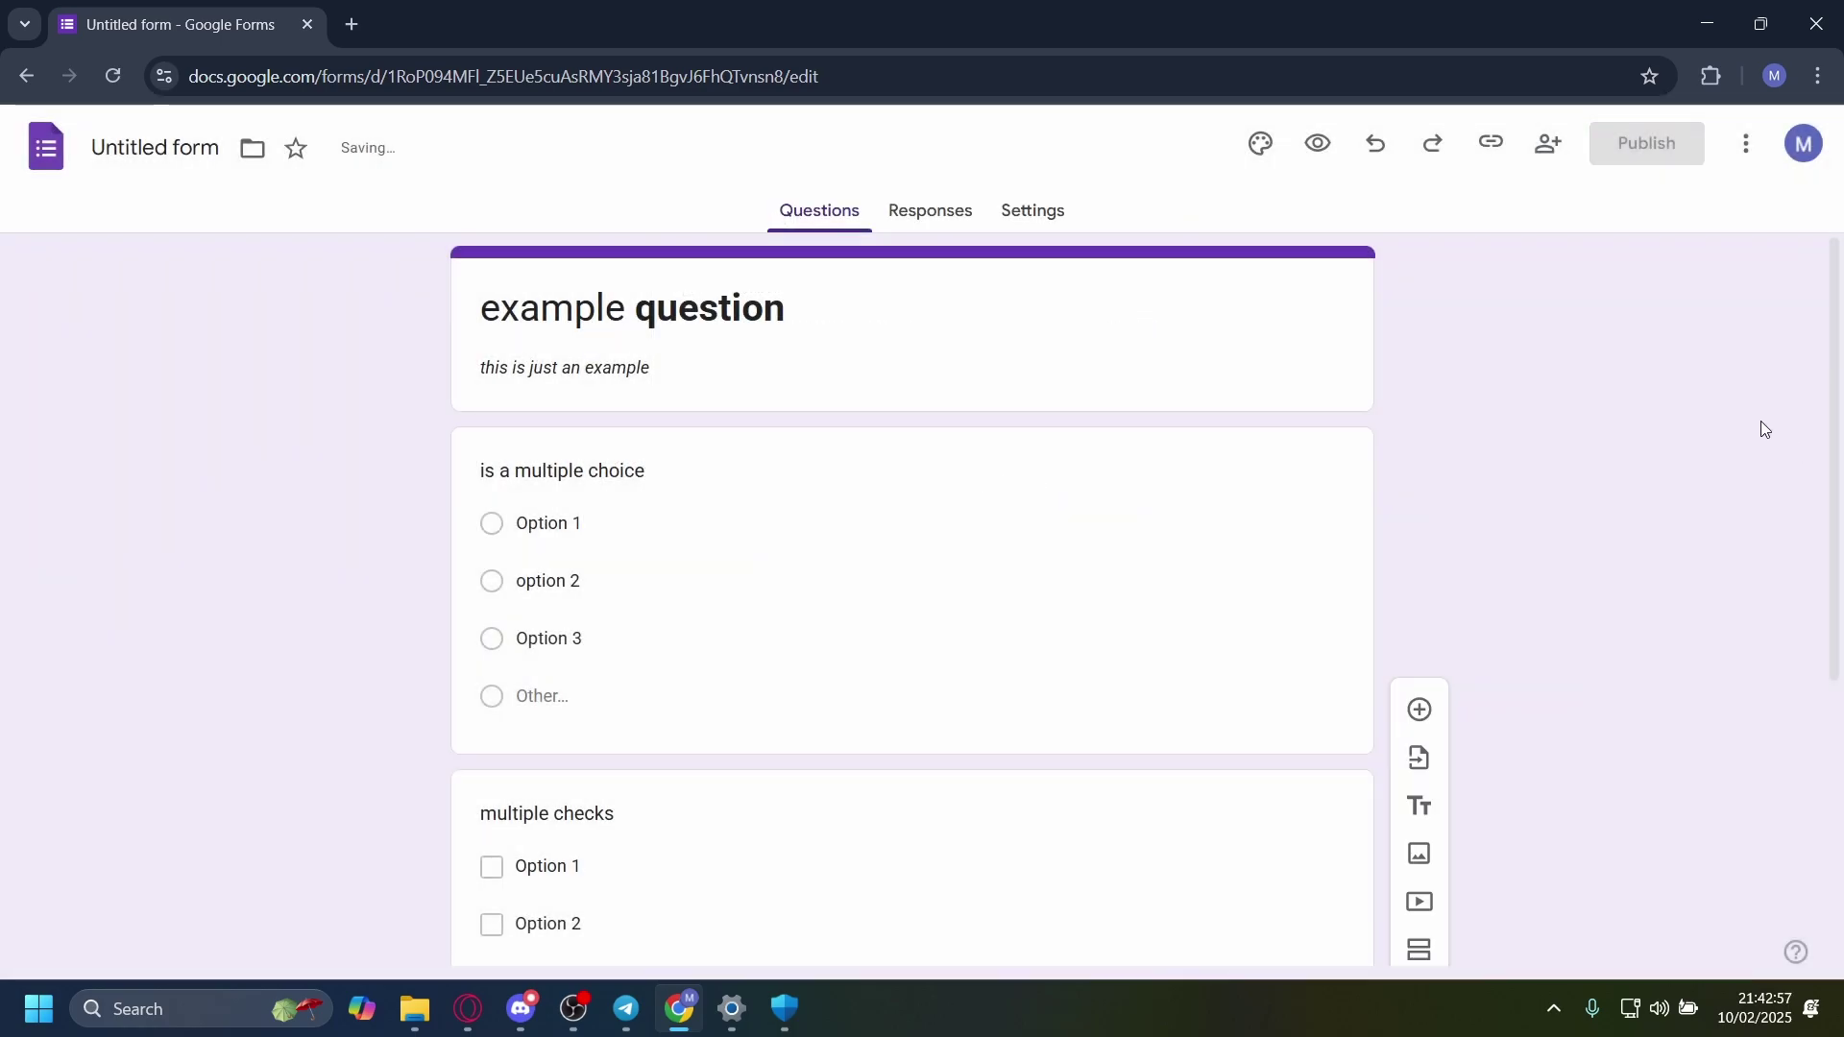
{"action": "left_click", "coordinate": [1620, 161]}
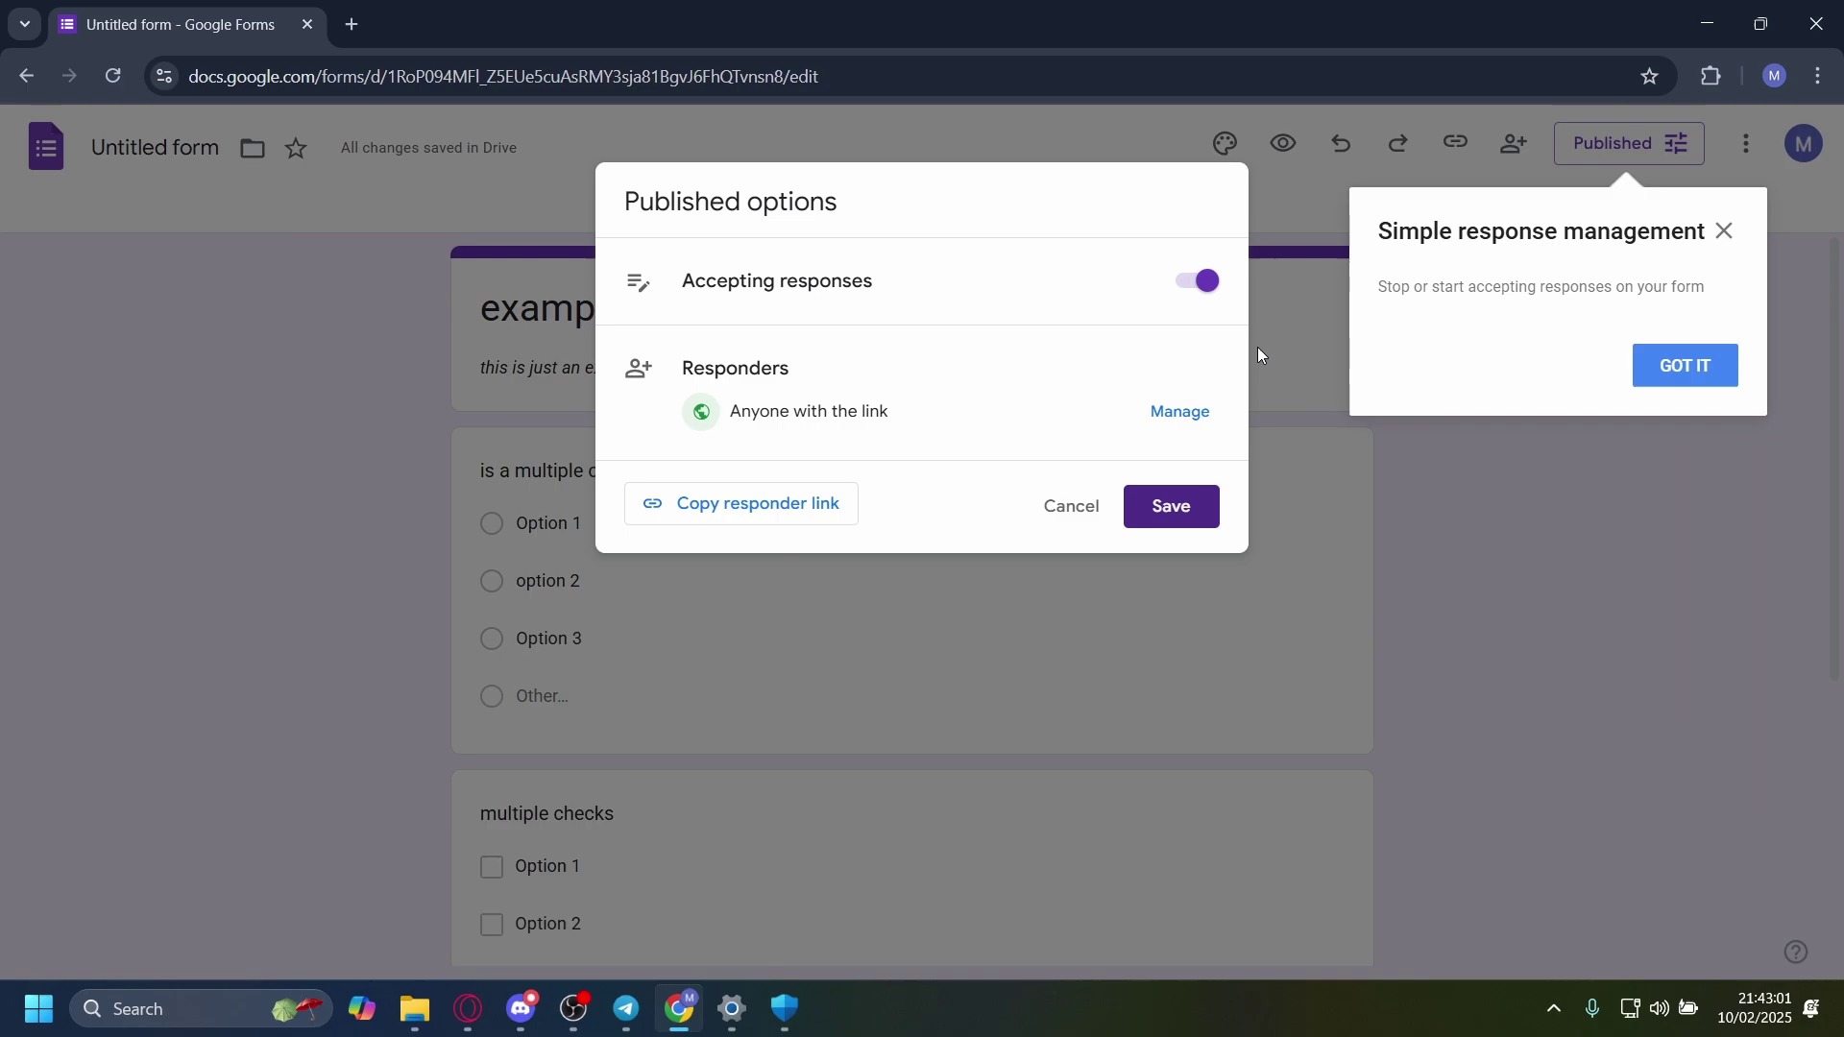
{"action": "left_click", "coordinate": [745, 519]}
{"action": "left_click", "coordinate": [970, 653]}
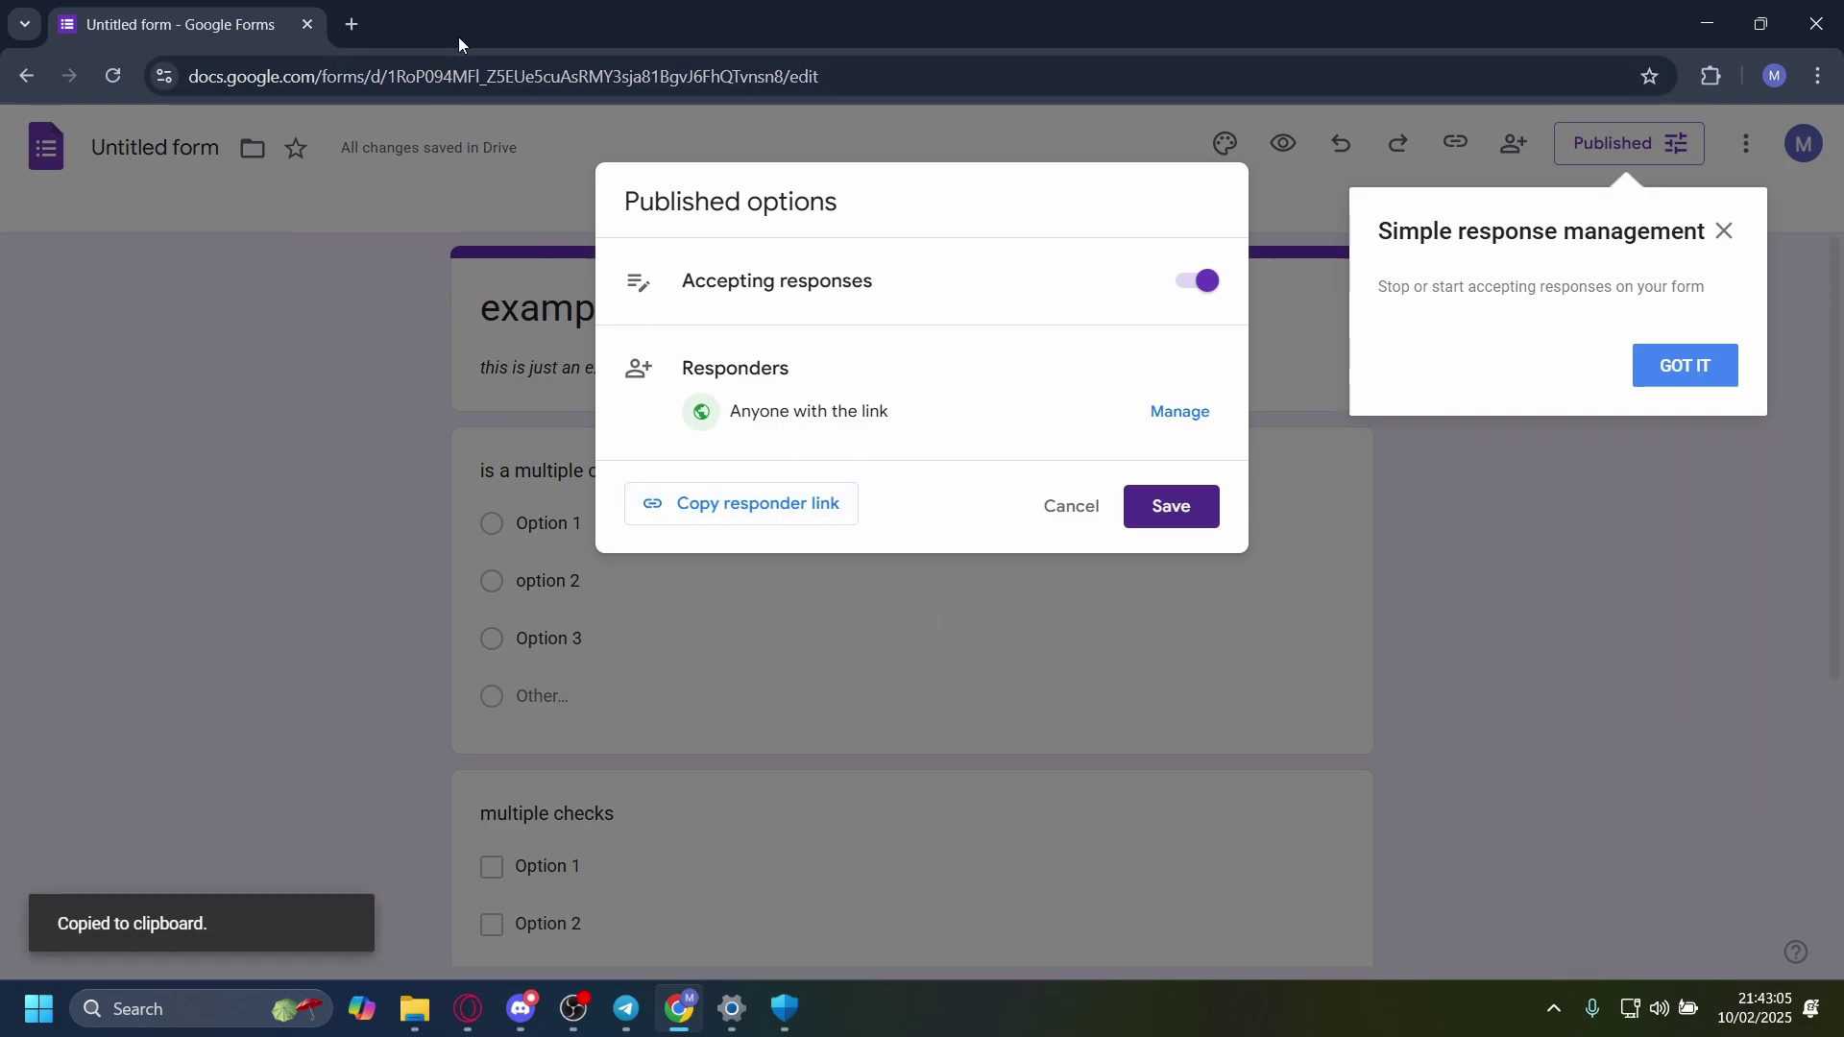
Step: Open the copied responder link in a new browser tab
{"action": "left_click", "coordinate": [352, 24]}
{"action": "key", "text": "ctrl+v"}
{"action": "key", "text": "Return"}
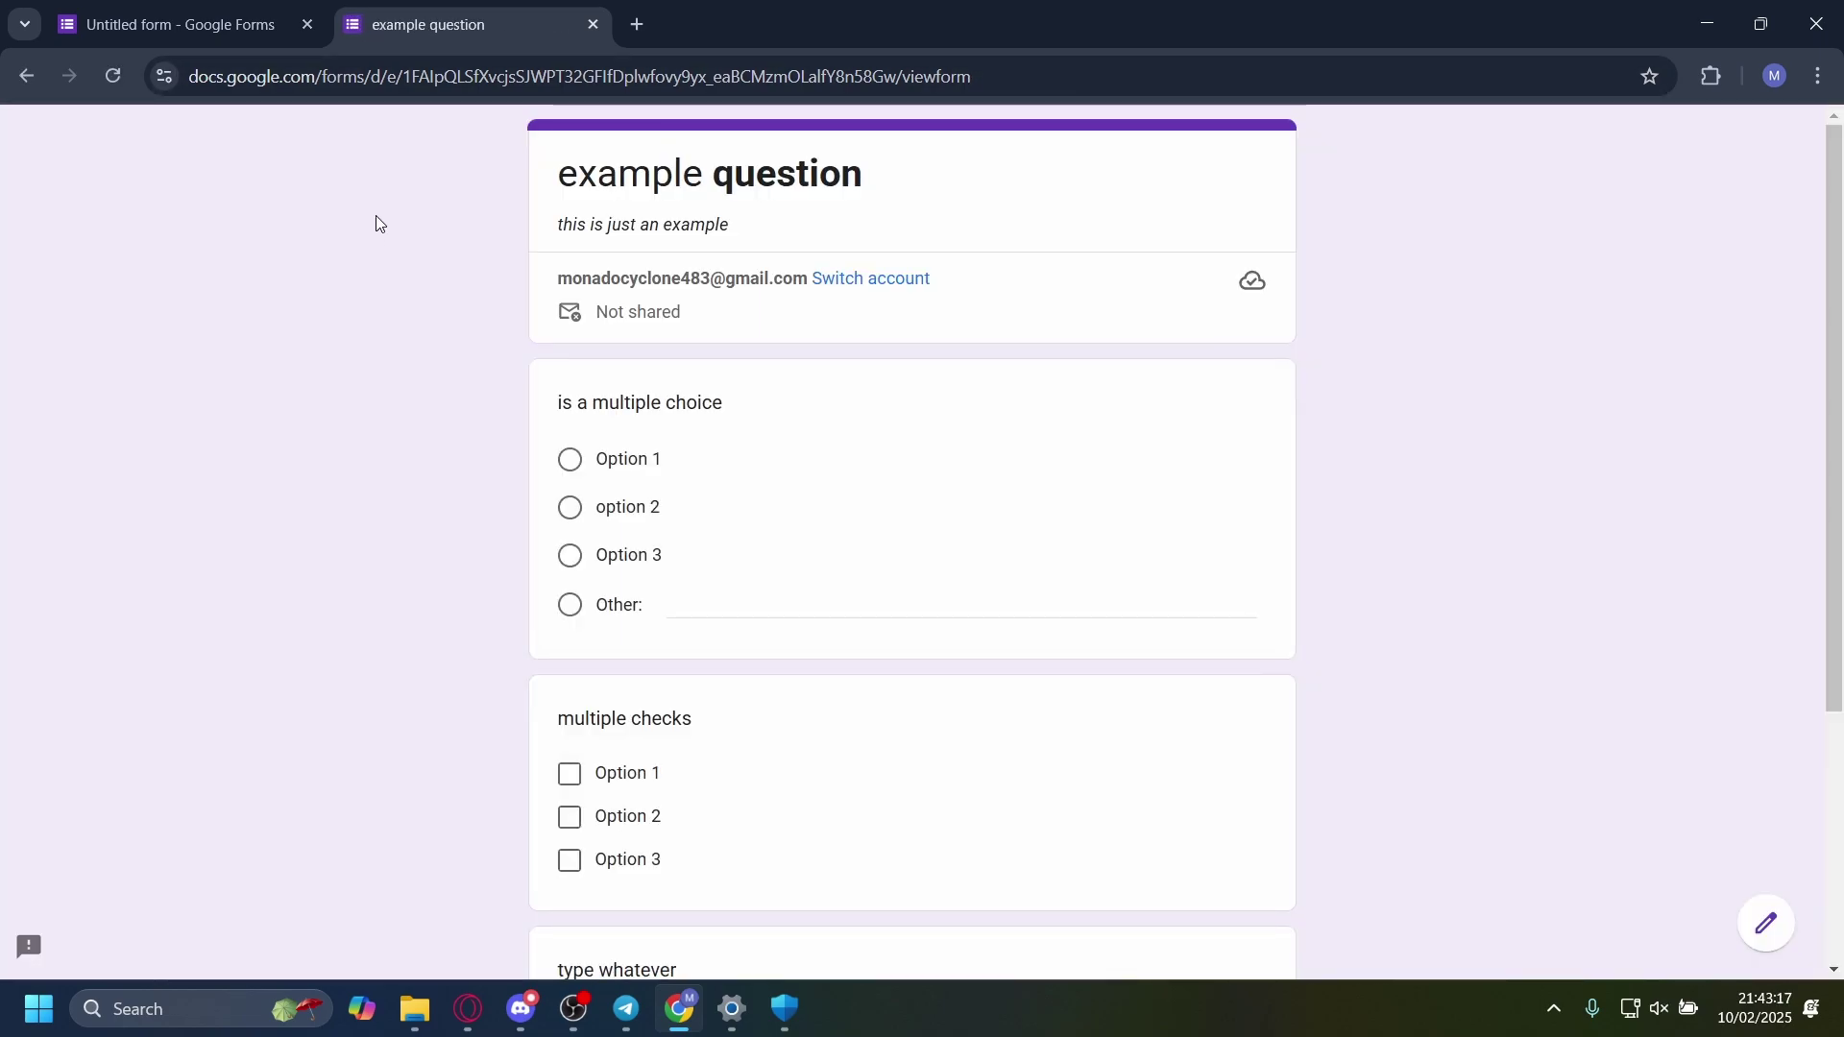
Step: Answer the form with "option 2", the checks Option 1 and Option 2, and the text "sdfsdfs", and submit the response
{"action": "left_click", "coordinate": [566, 506]}
{"action": "scroll", "coordinate": [576, 577], "scroll_direction": "down", "scroll_amount": 3}
{"action": "left_click", "coordinate": [569, 577]}
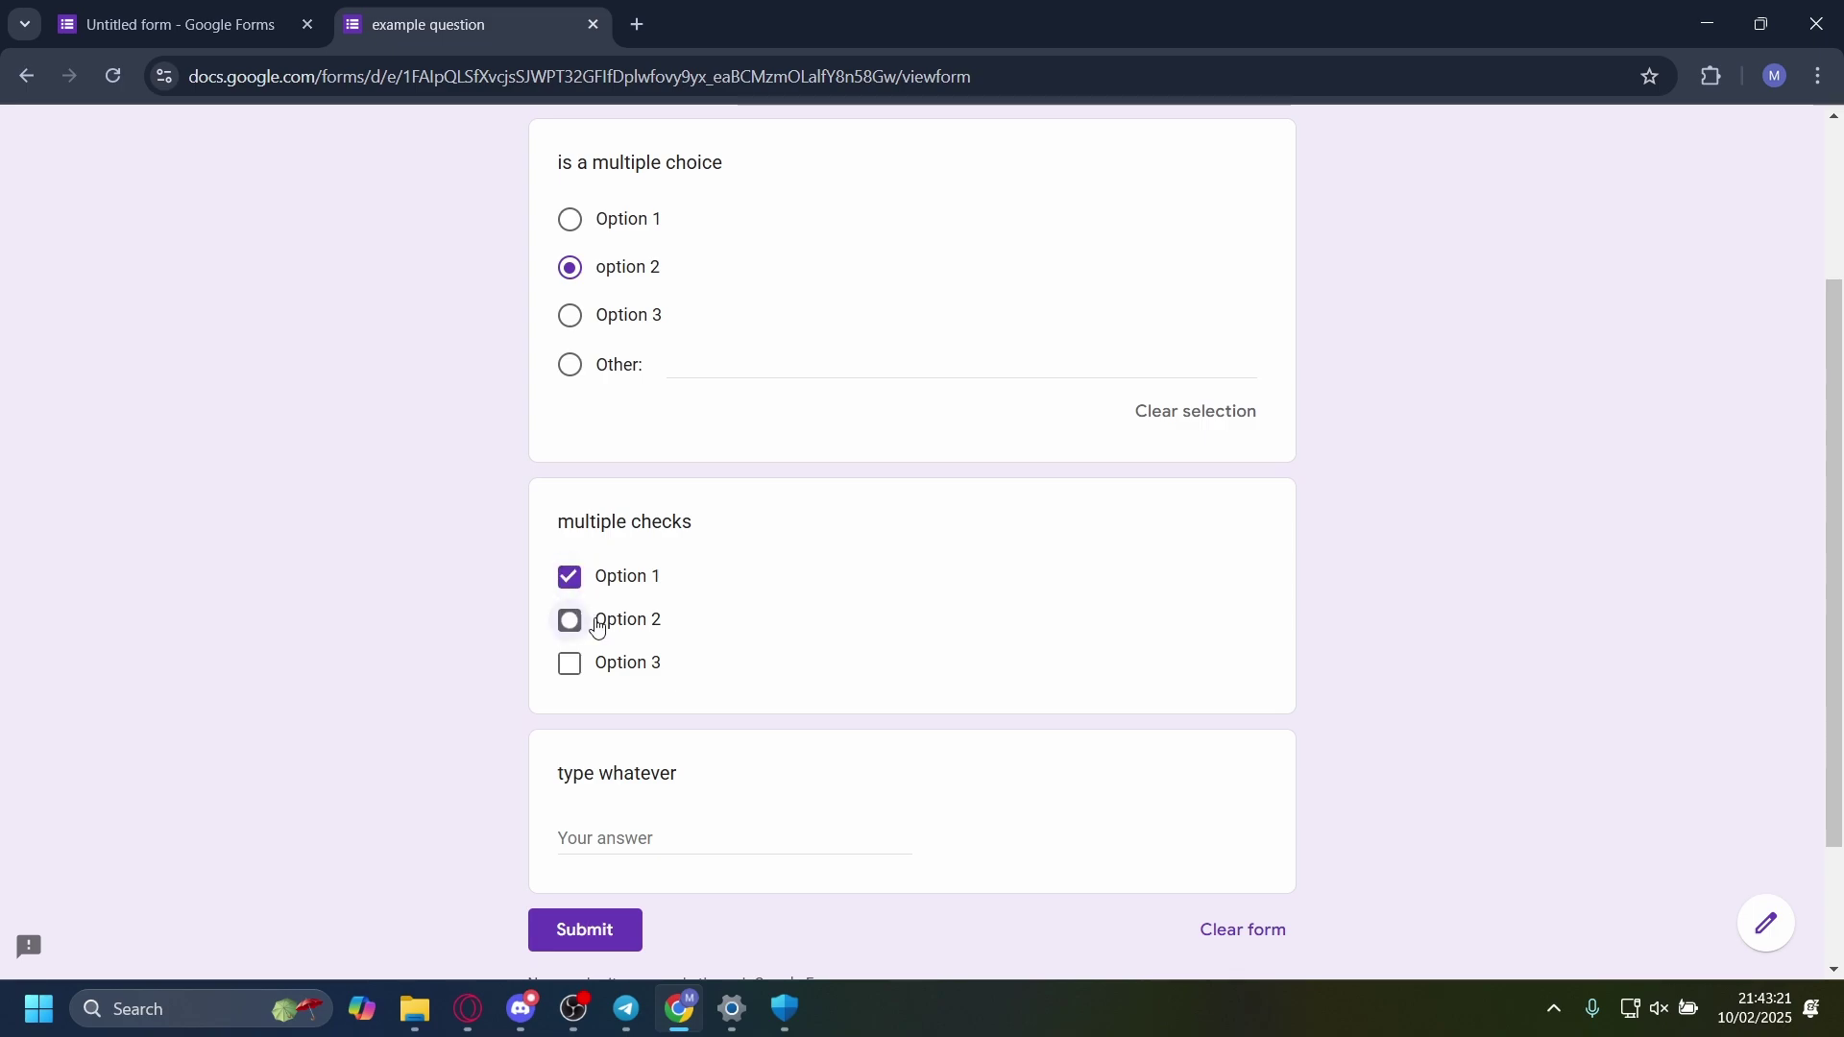
{"action": "left_click", "coordinate": [569, 621]}
{"action": "scroll", "coordinate": [672, 672], "scroll_direction": "down", "scroll_amount": 2}
{"action": "left_click", "coordinate": [713, 670]}
{"action": "type", "text": "sdfsdfs"}
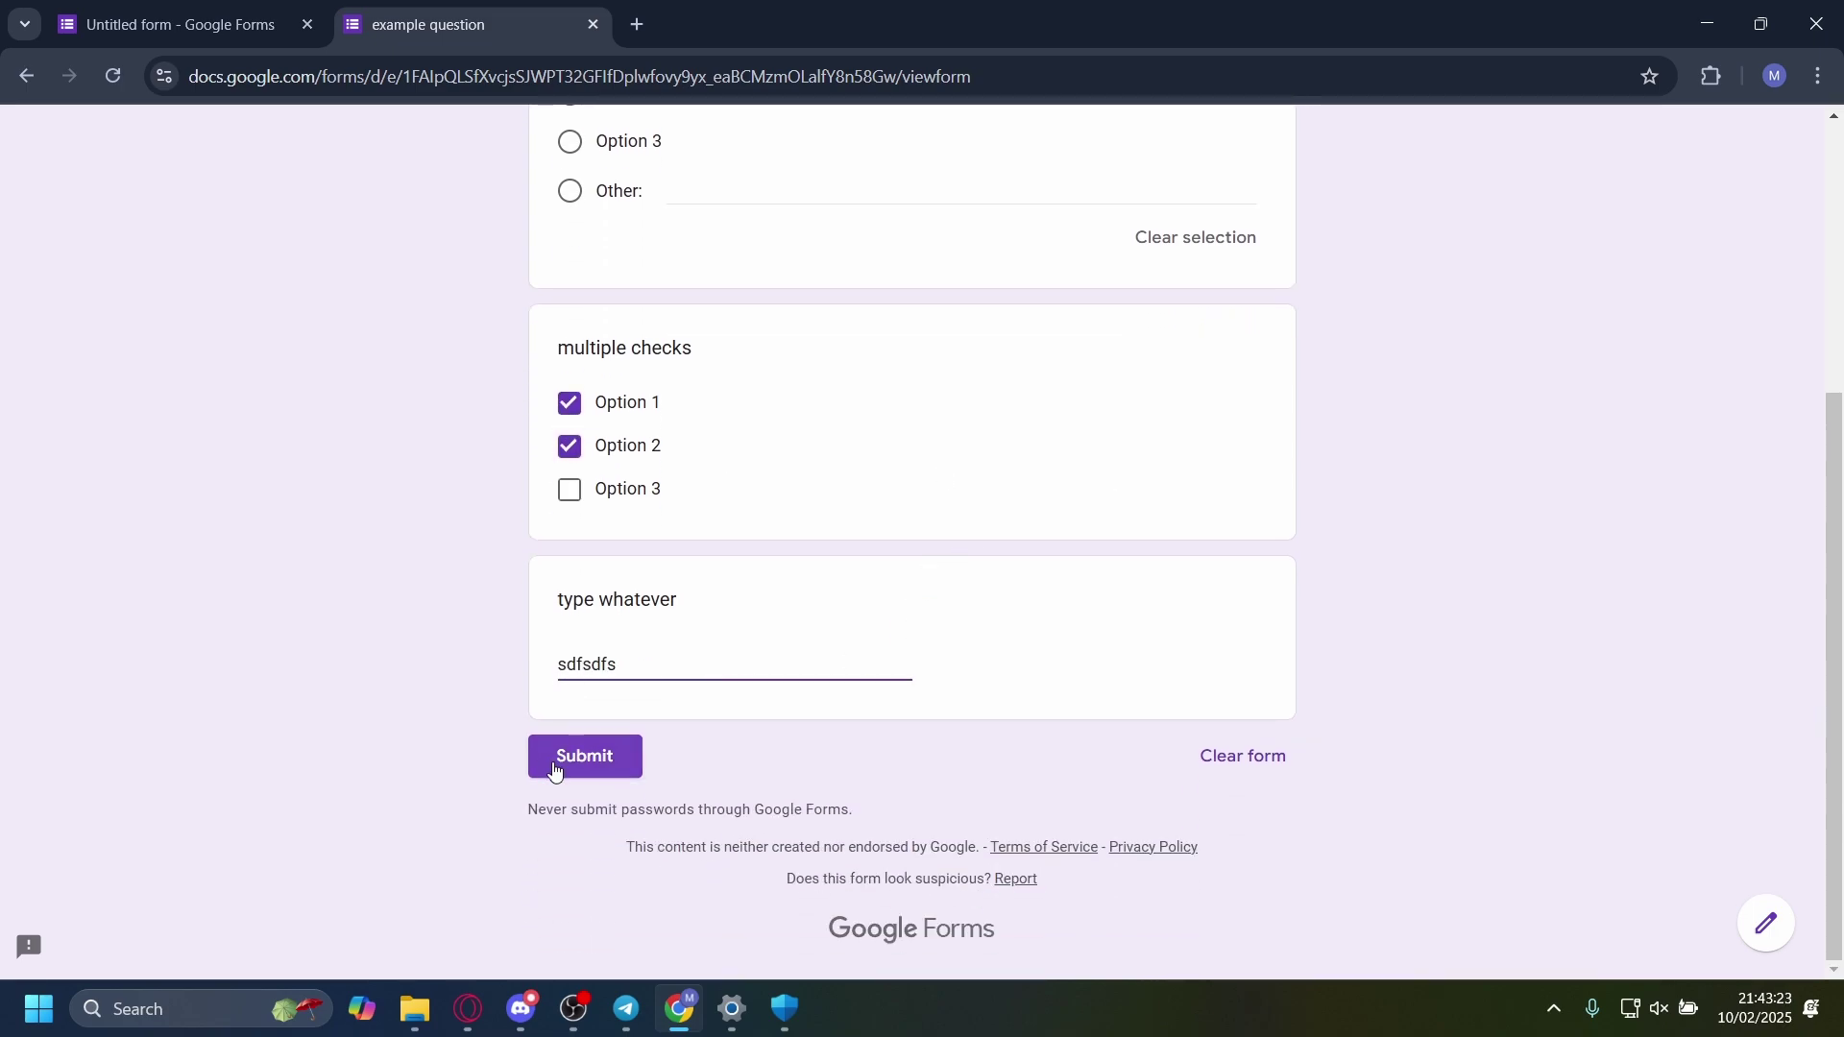
{"action": "left_click", "coordinate": [560, 759]}
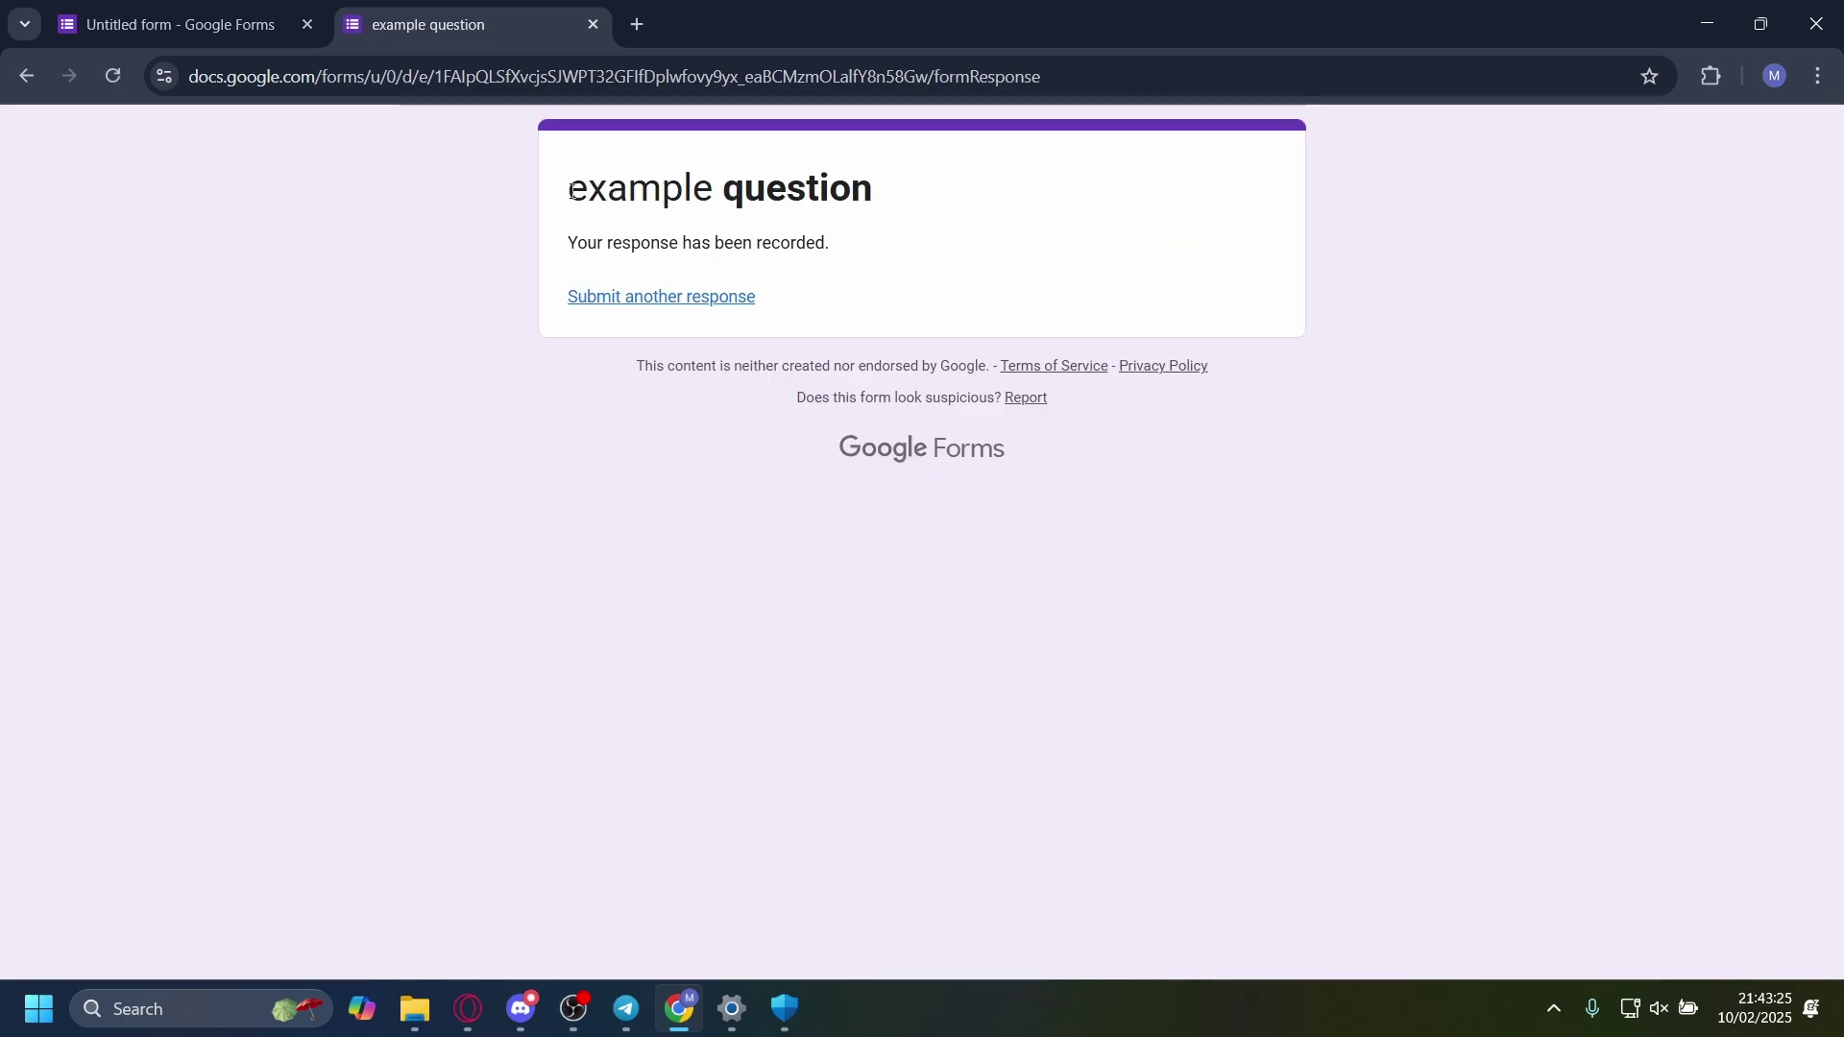
{"action": "left_click_drag", "start_coordinate": [564, 242], "coordinate": [830, 245]}
{"action": "left_click", "coordinate": [989, 296]}
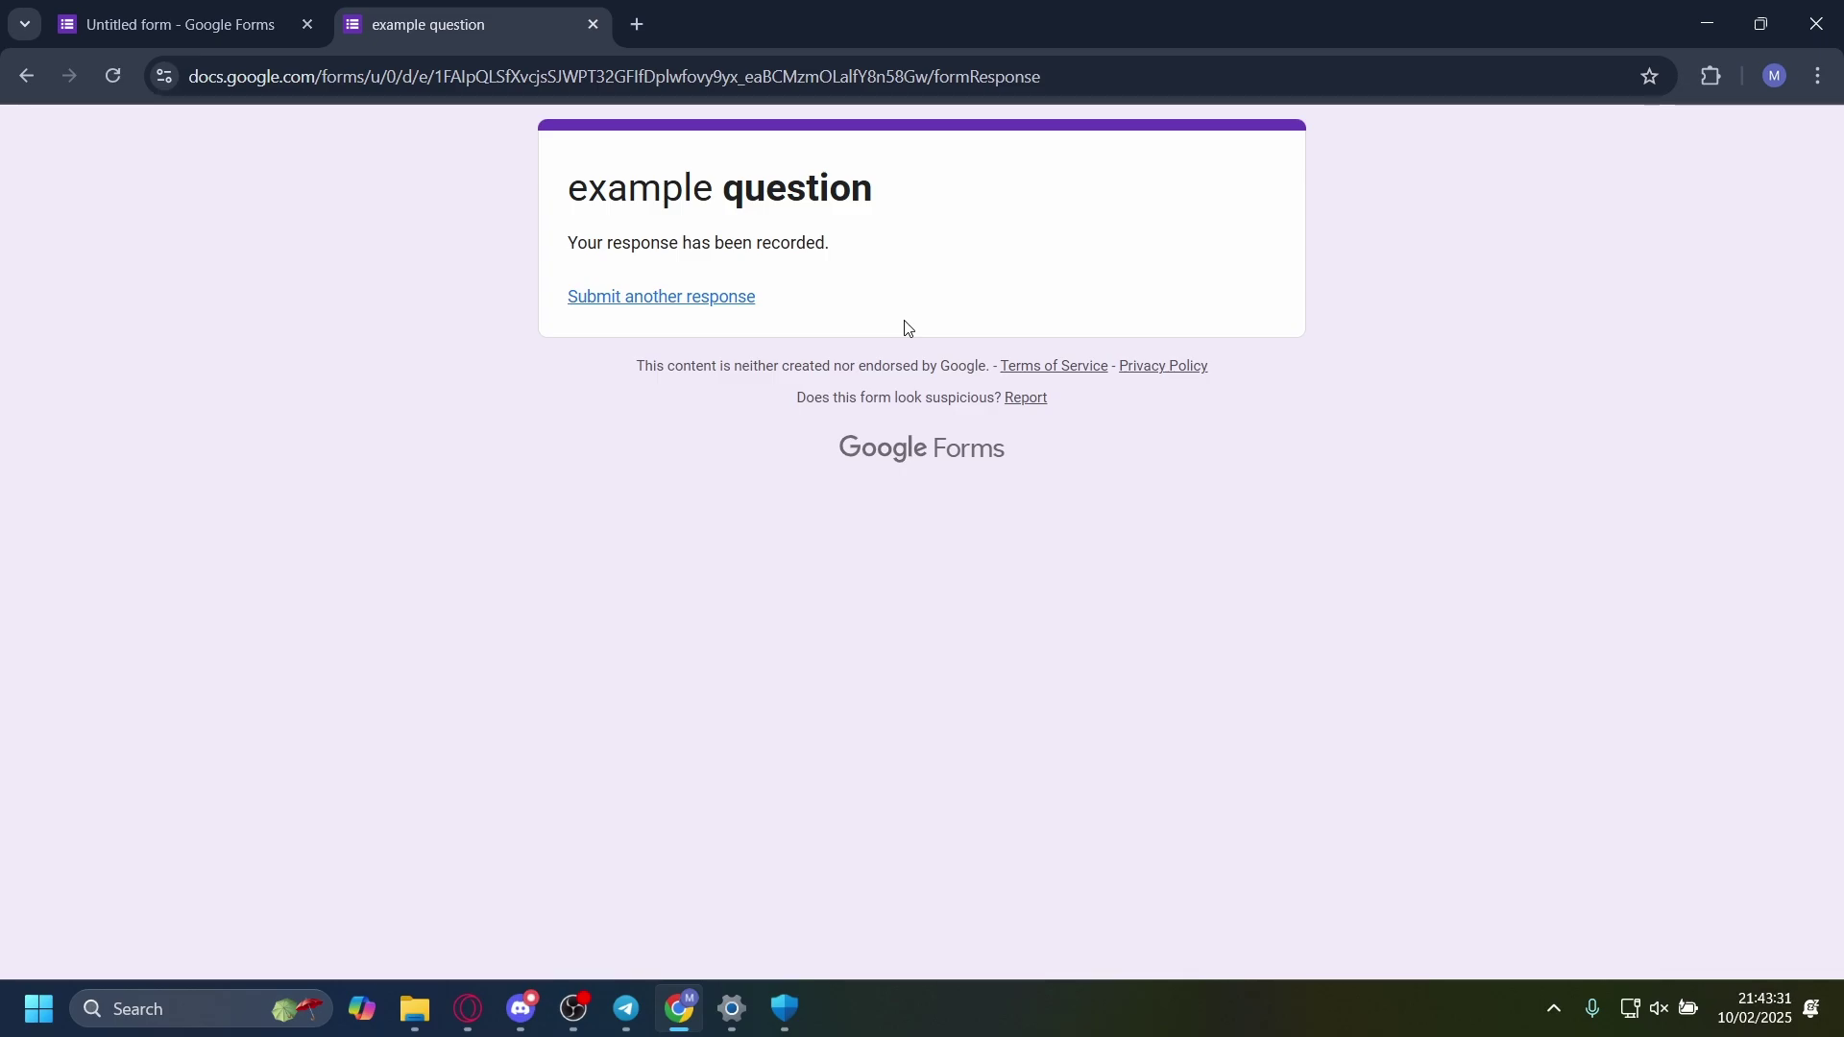
Step: Return to the form editor, dismiss the published options and examine the response summary for all three questions
{"action": "left_click", "coordinate": [173, 24]}
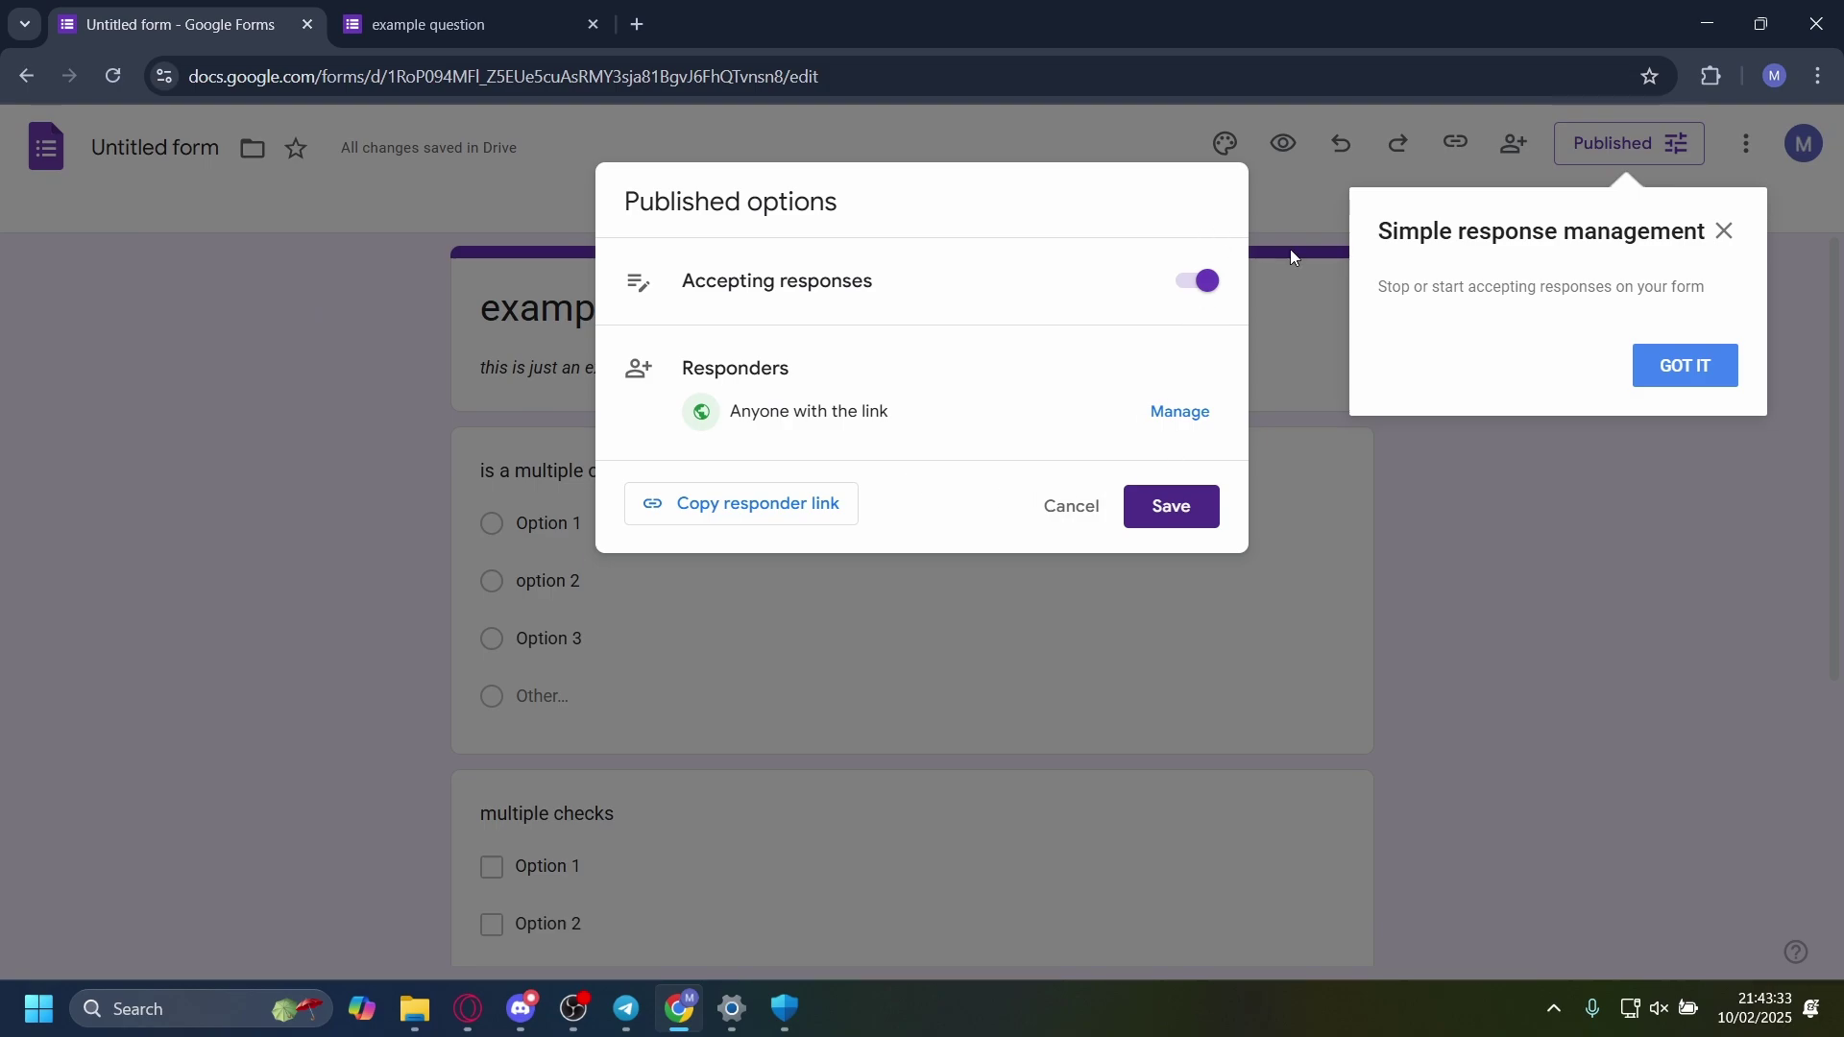
{"action": "left_click", "coordinate": [1690, 318]}
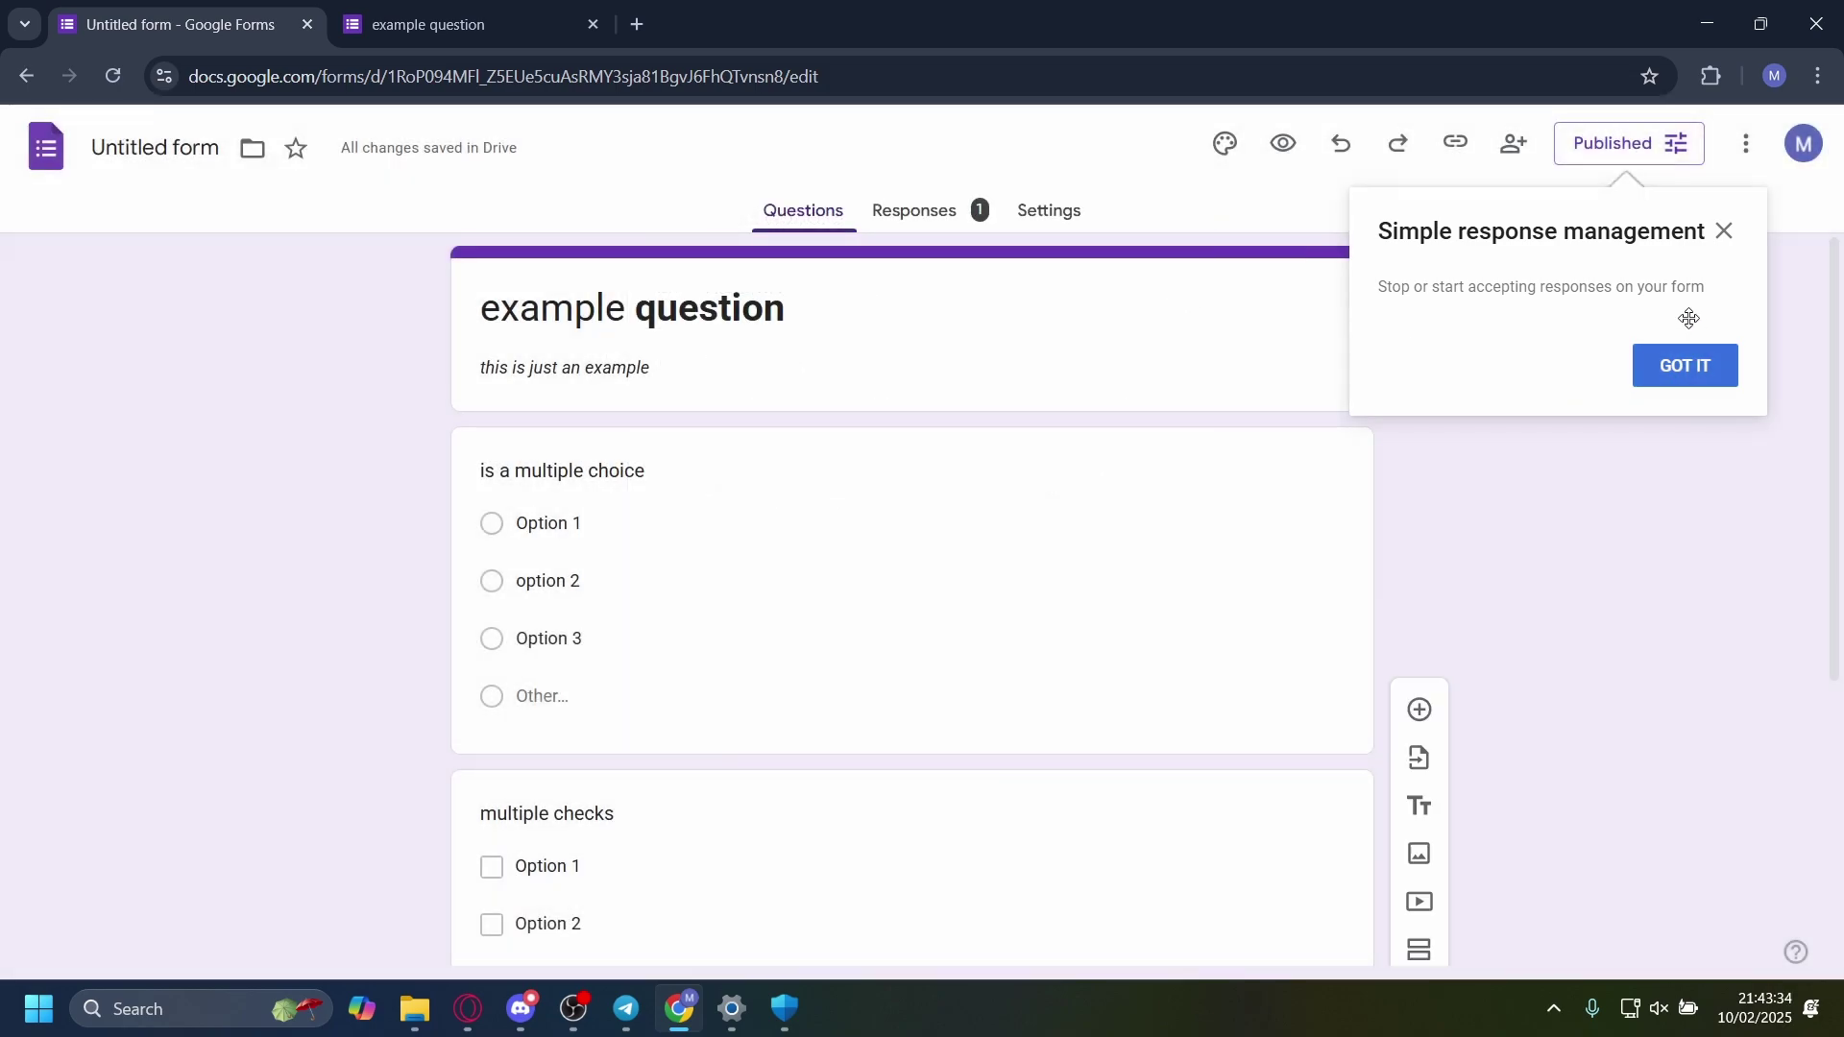
{"action": "left_click", "coordinate": [927, 219]}
{"action": "left_click", "coordinate": [1700, 377]}
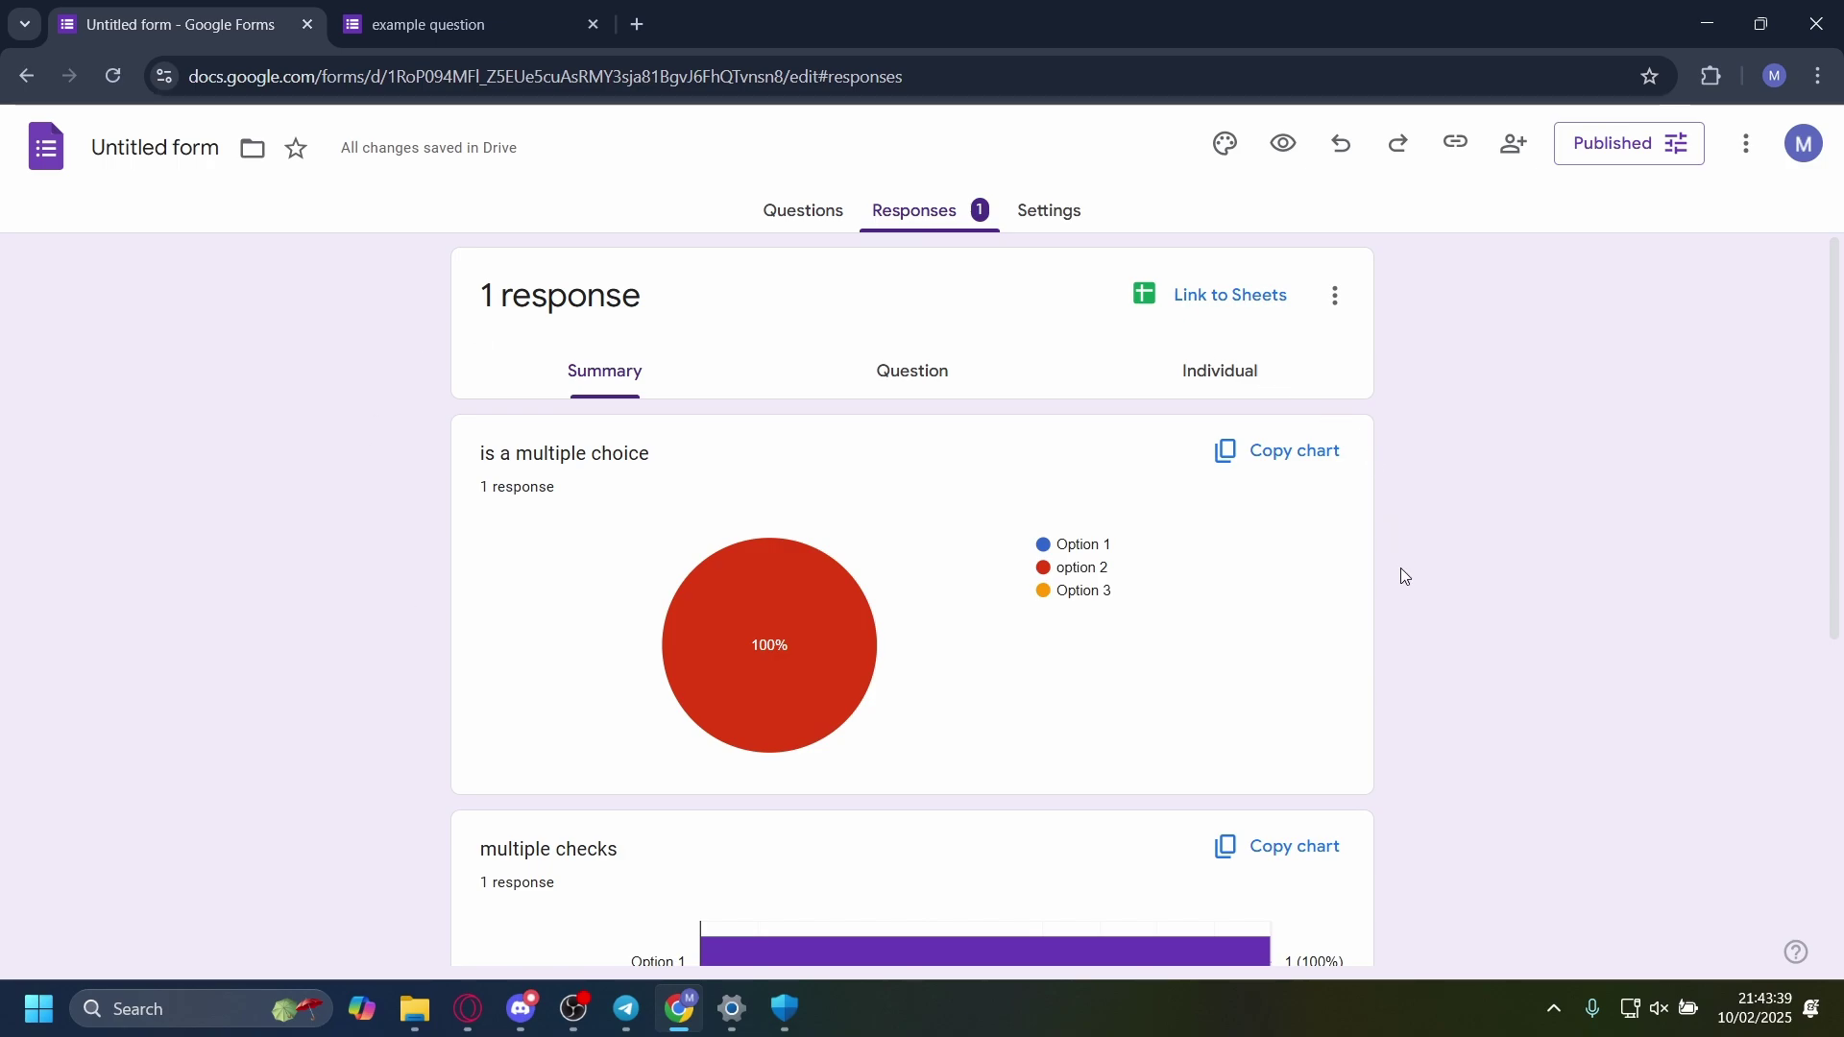
{"action": "scroll", "coordinate": [1400, 568], "scroll_direction": "down", "scroll_amount": 1}
{"action": "mouse_move", "coordinate": [779, 512]}
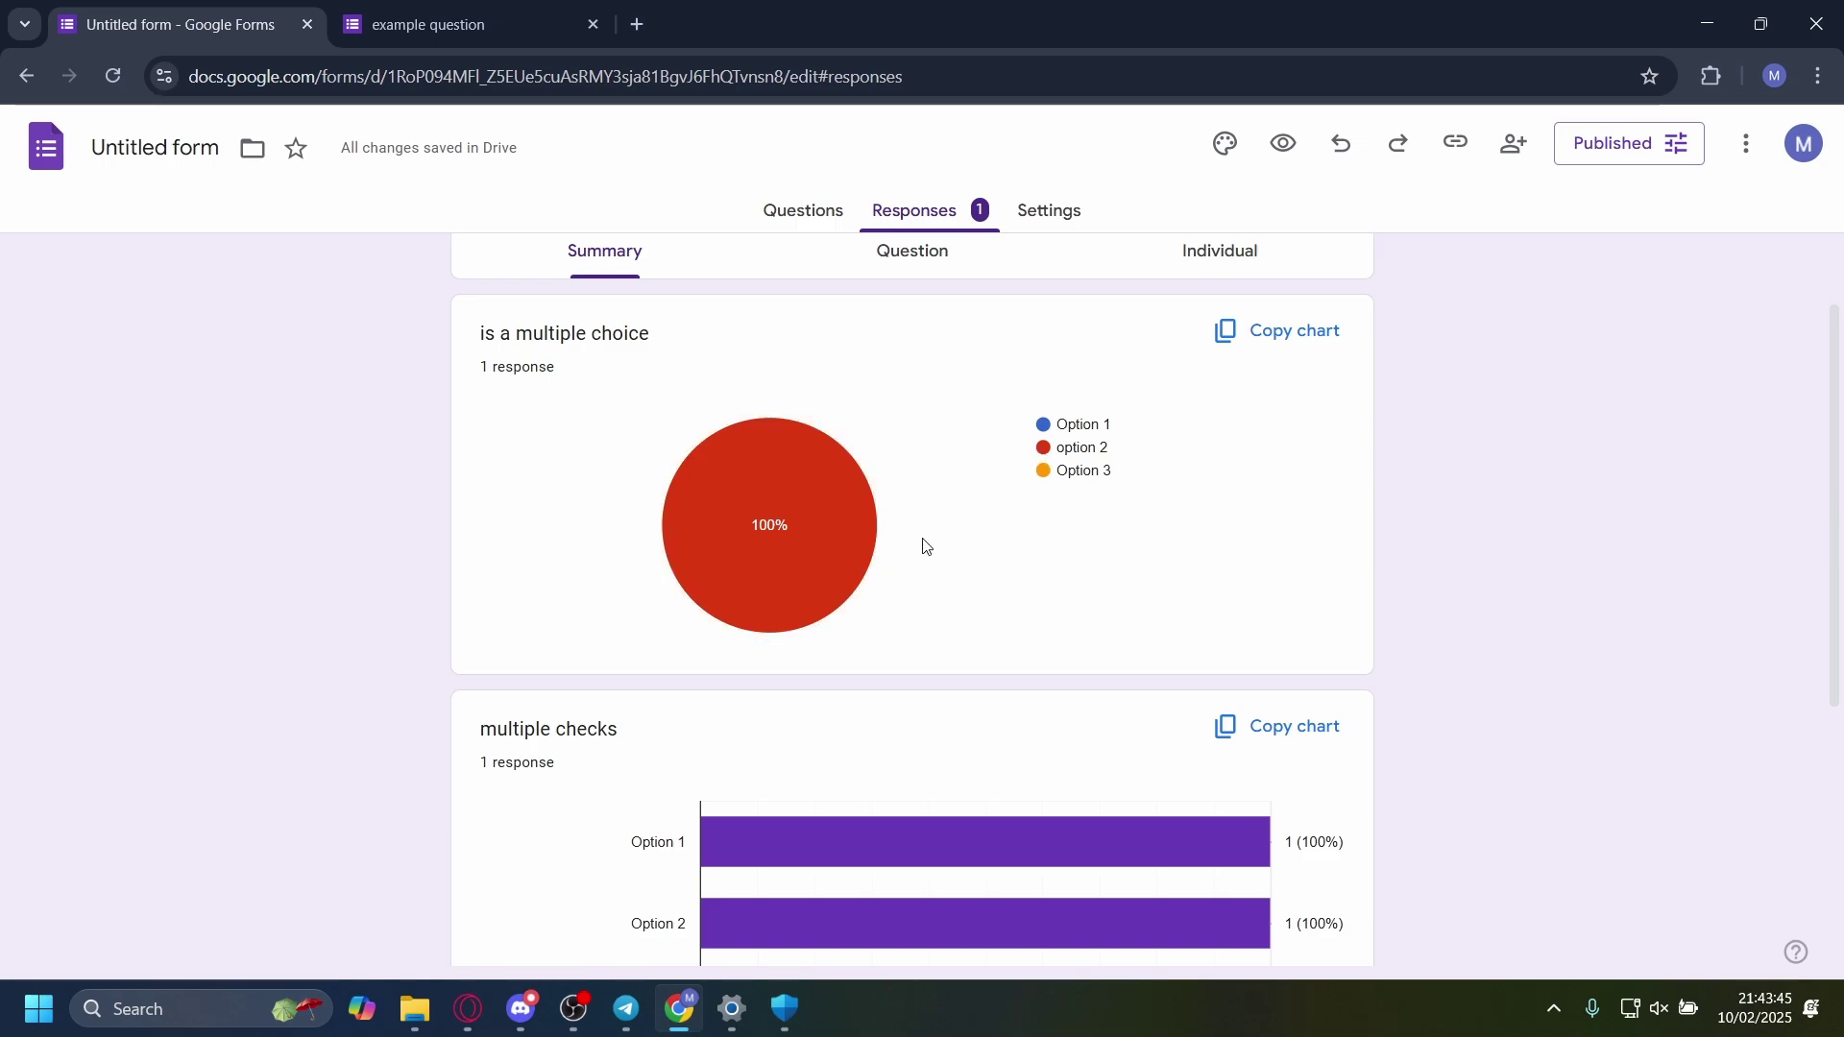
{"action": "scroll", "coordinate": [639, 515], "scroll_direction": "down", "scroll_amount": 5}
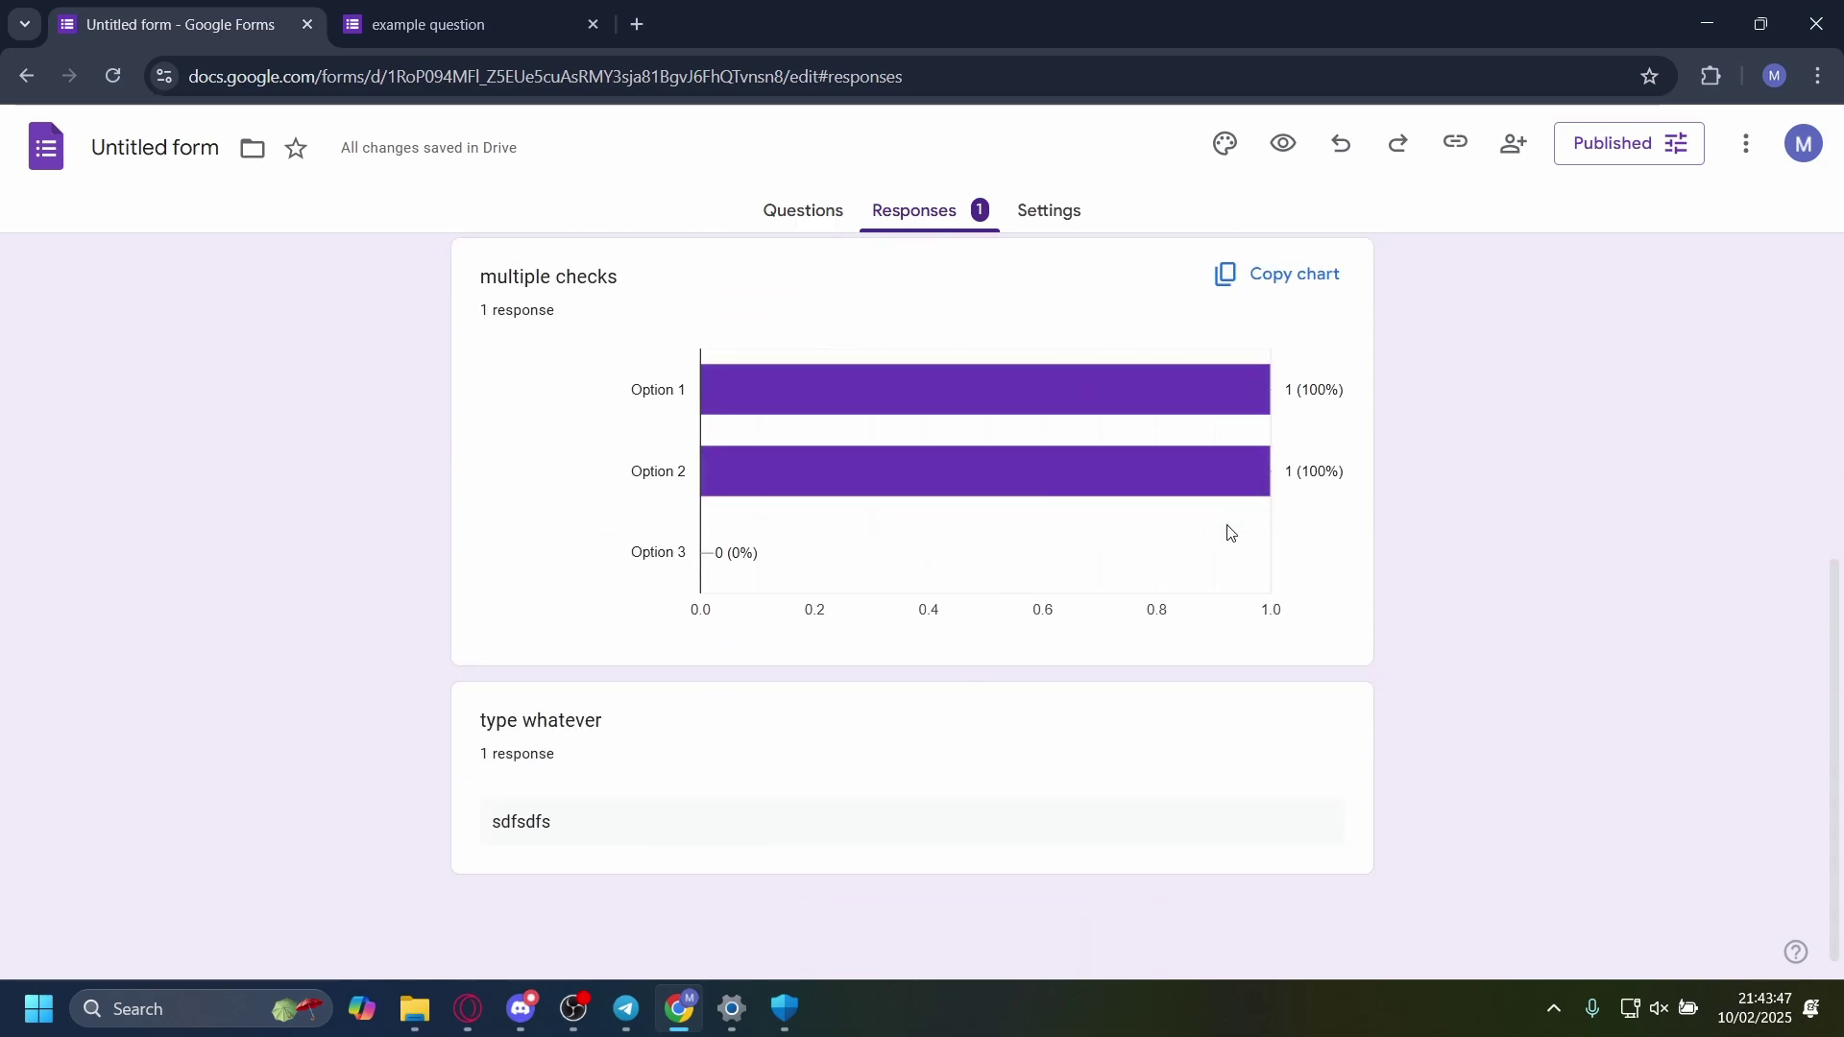
{"action": "mouse_move", "coordinate": [830, 483]}
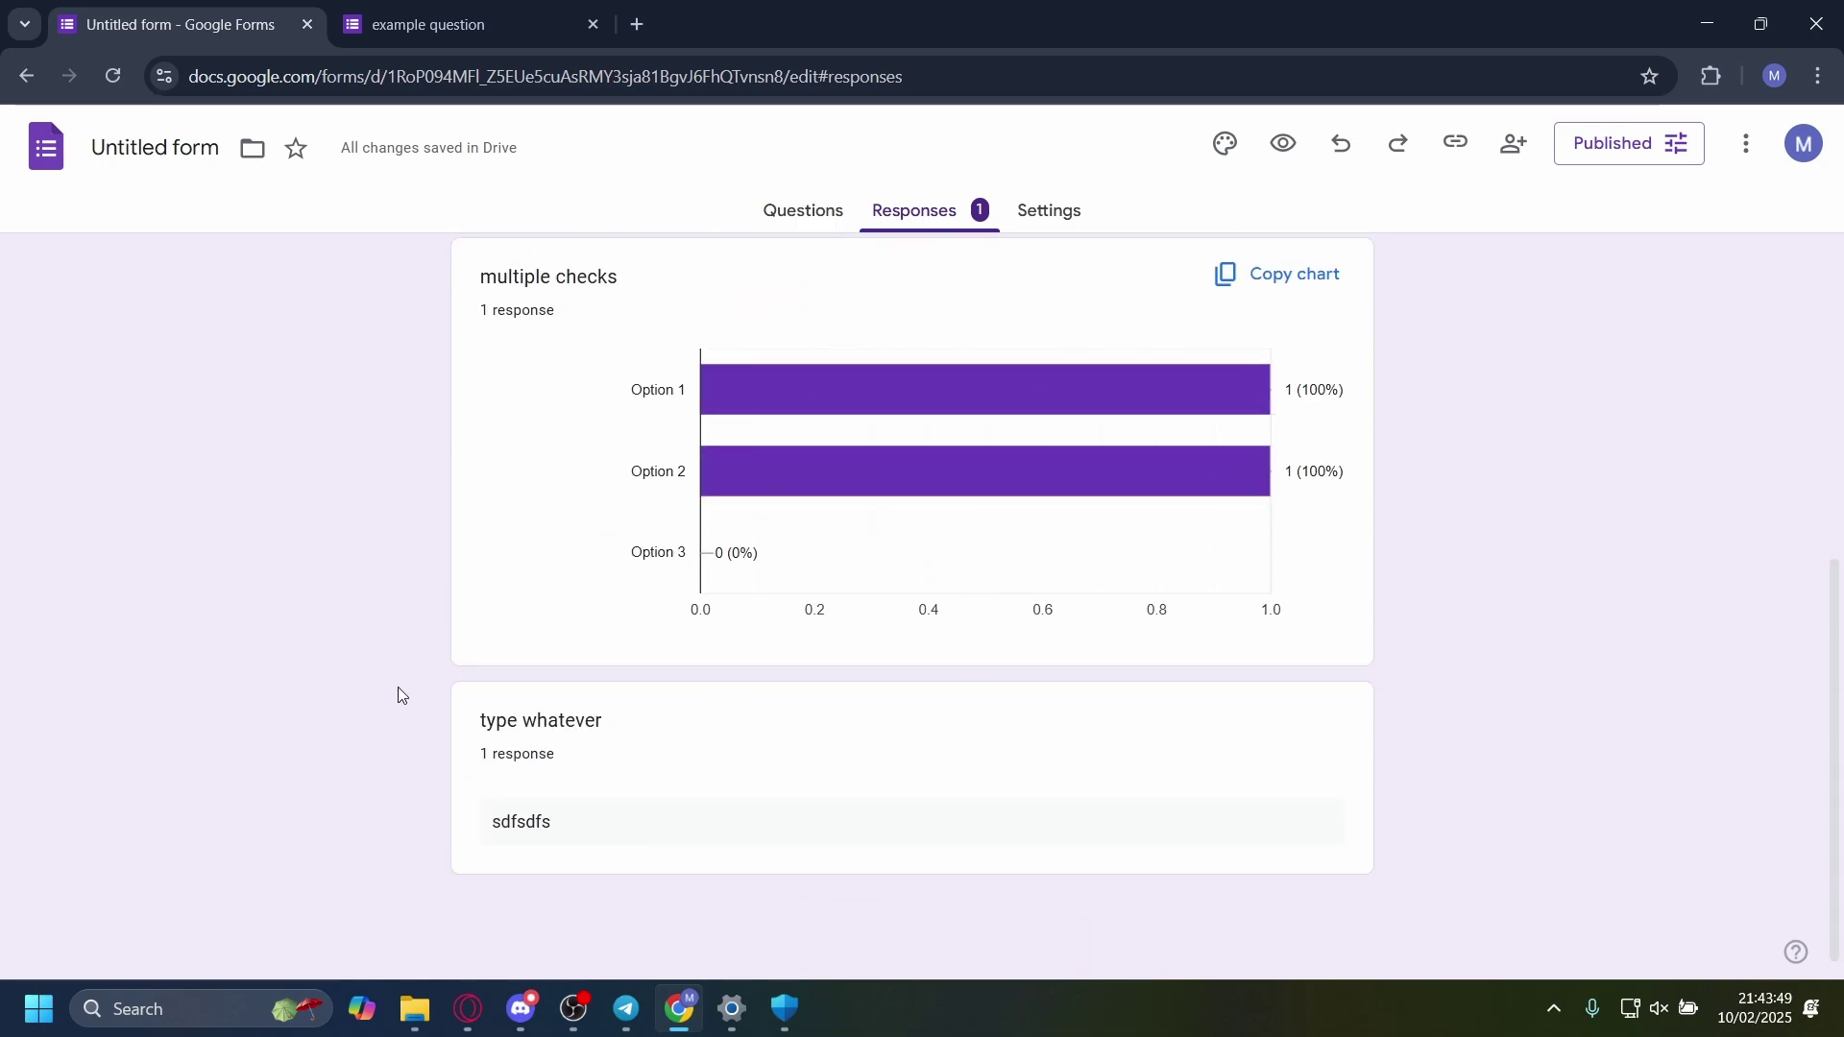